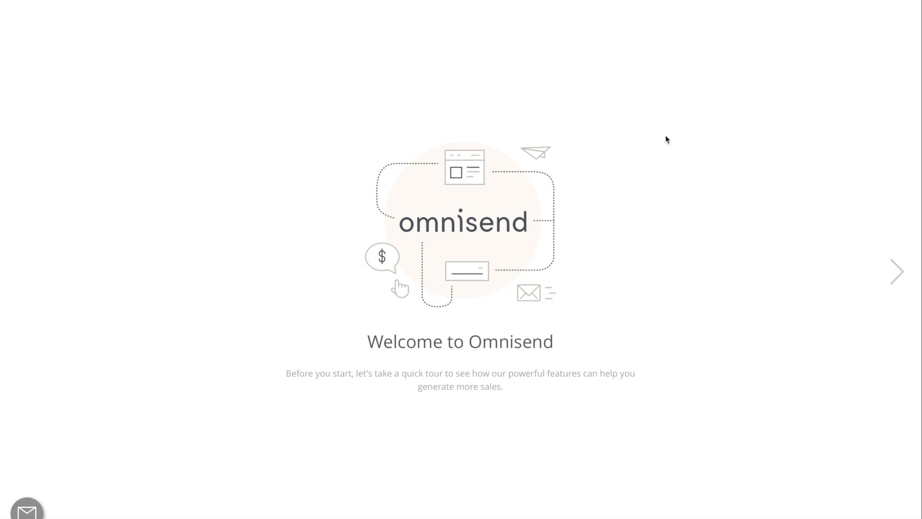
# Page through the whole welcome tour and start connecting an online store from its final slide.
pyautogui.click(895, 272)
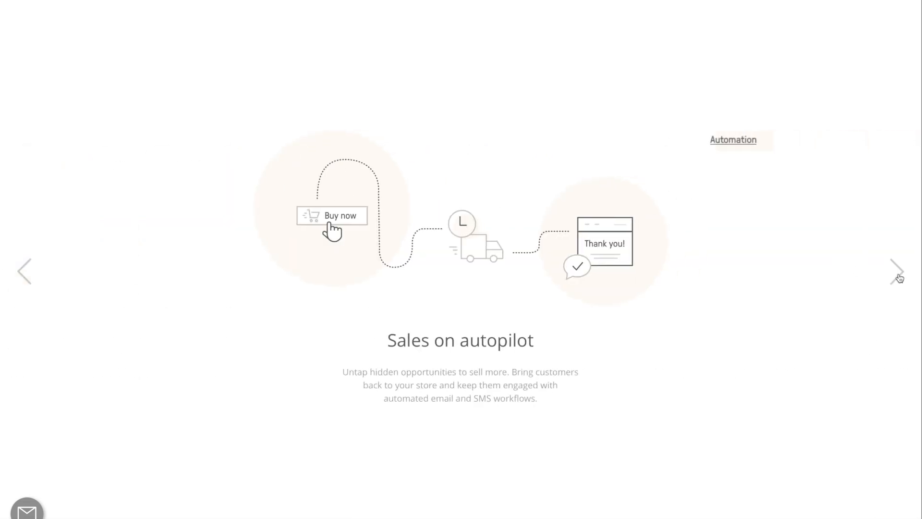
pyautogui.click(897, 273)
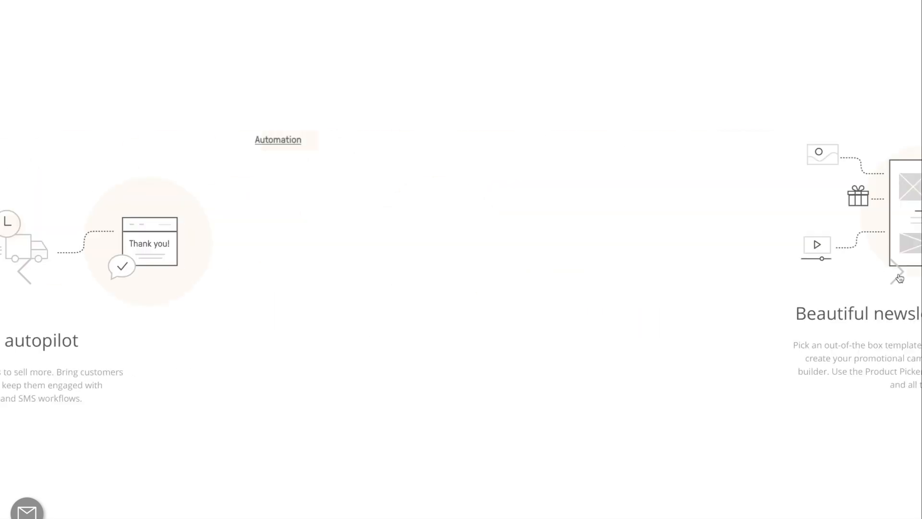
pyautogui.click(897, 273)
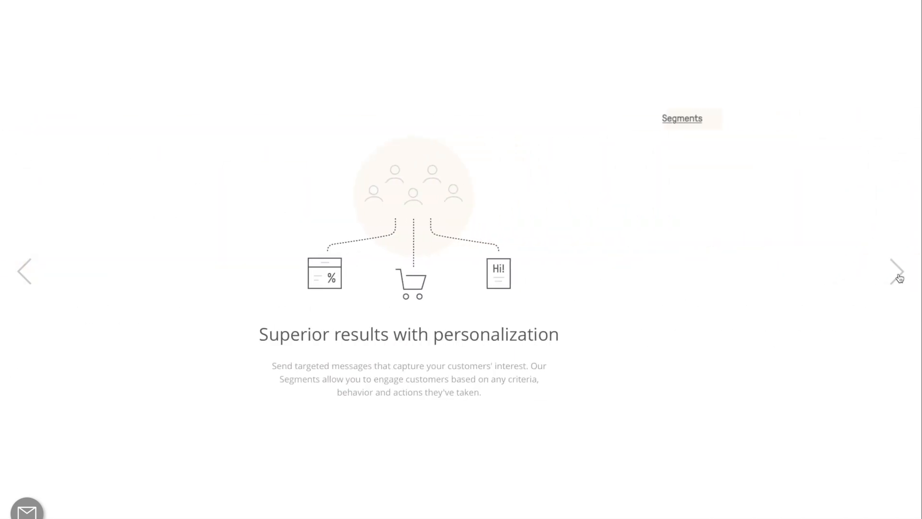
pyautogui.click(897, 272)
pyautogui.click(898, 274)
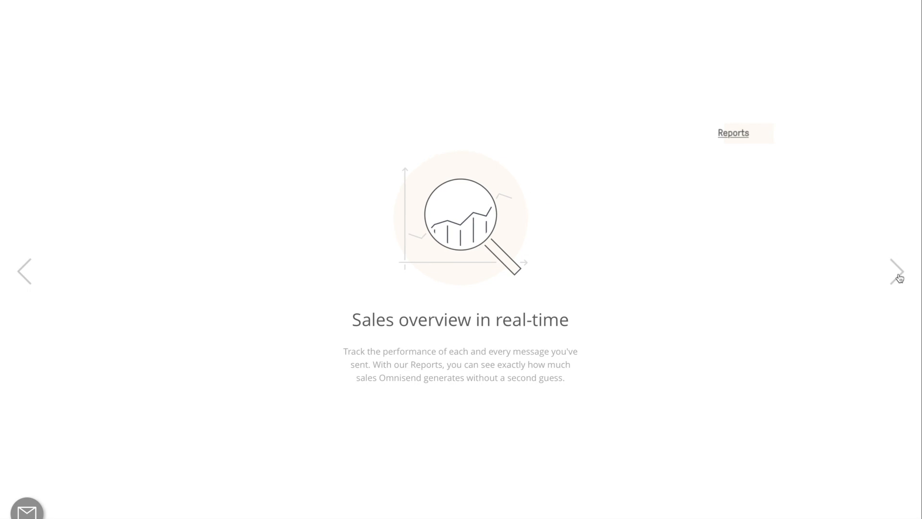
pyautogui.click(898, 274)
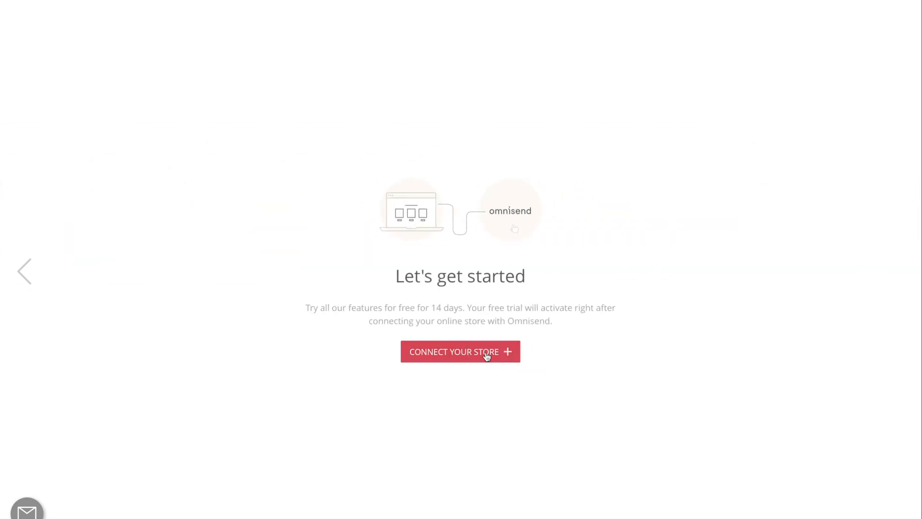
pyautogui.click(486, 356)
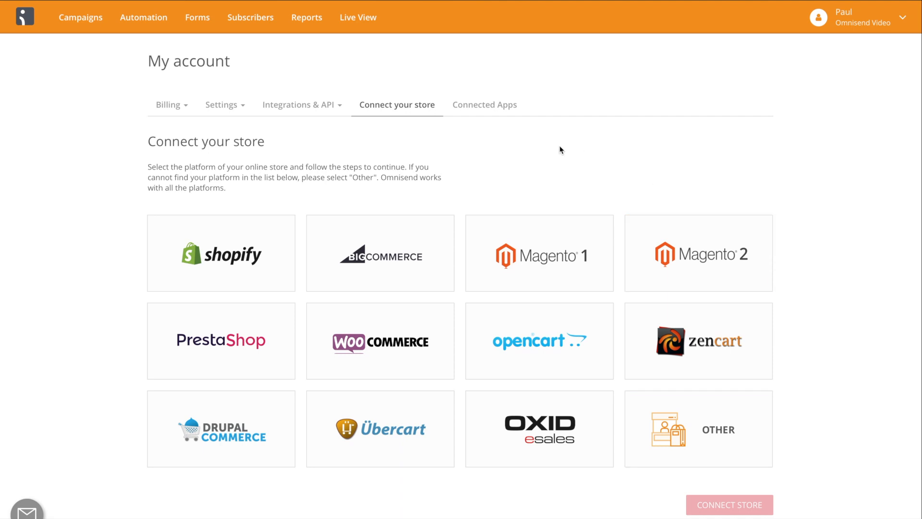
# Choose Shopify as the store platform and connect the store omnisend-video.myshopify.com.
pyautogui.click(219, 259)
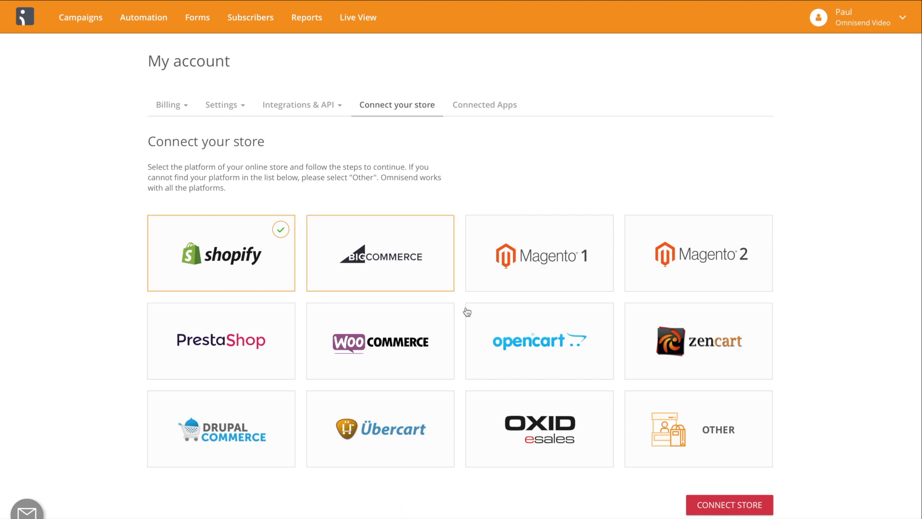
pyautogui.click(729, 505)
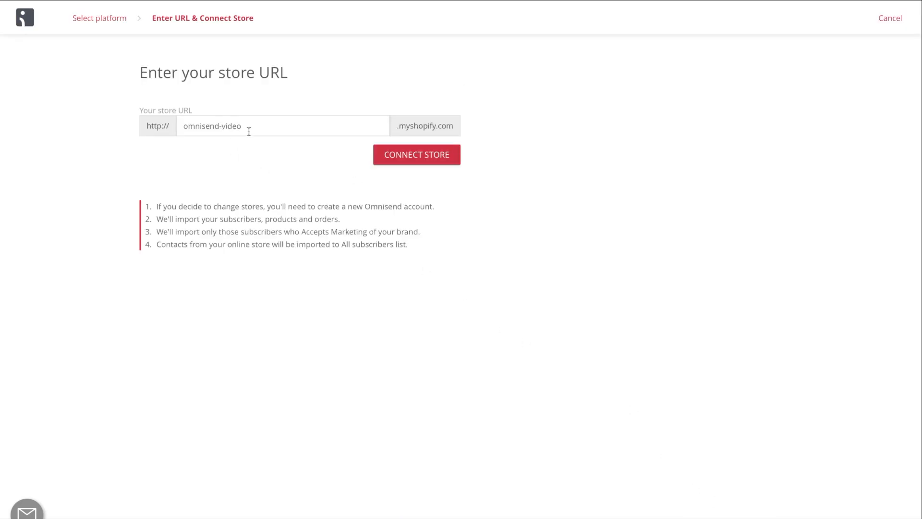
pyautogui.click(416, 161)
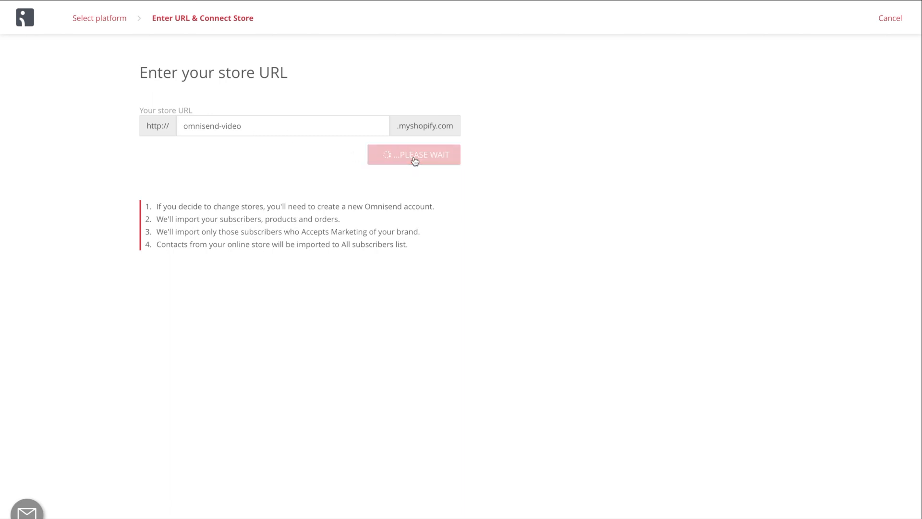
# Log in to Shopify with the account's e-mail and password, completing the "I'm not a robot" check.
pyautogui.click(403, 226)
pyautogui.click(378, 278)
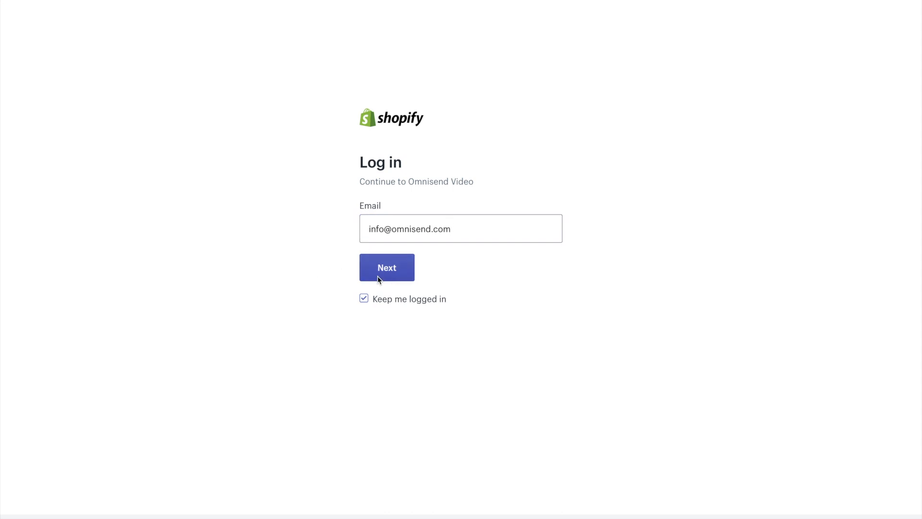
pyautogui.write('•••••••••••••••••')
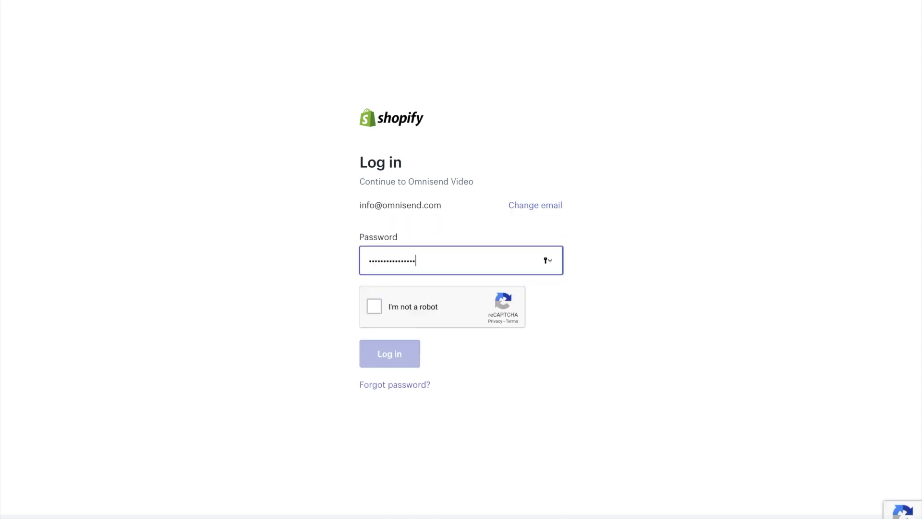
pyautogui.press('super+a')
pyautogui.write('•••••••••••••••')
pyautogui.click(377, 301)
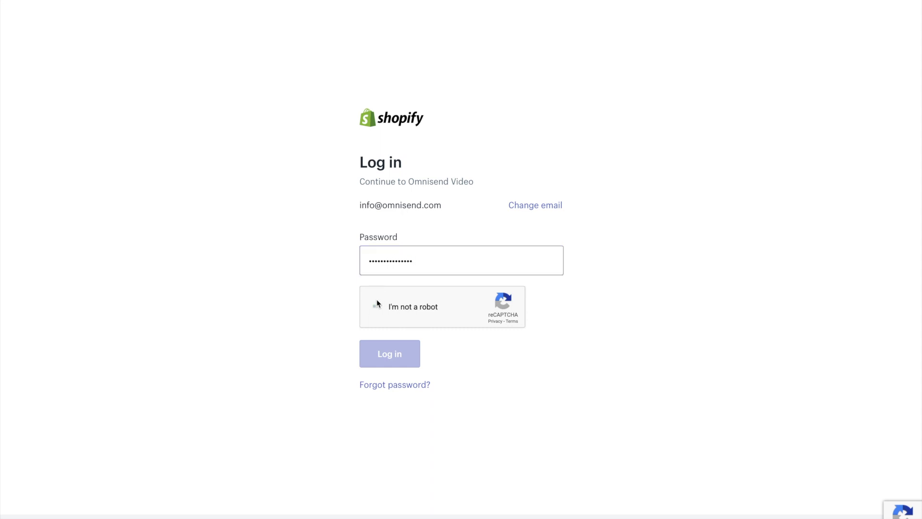
pyautogui.click(397, 353)
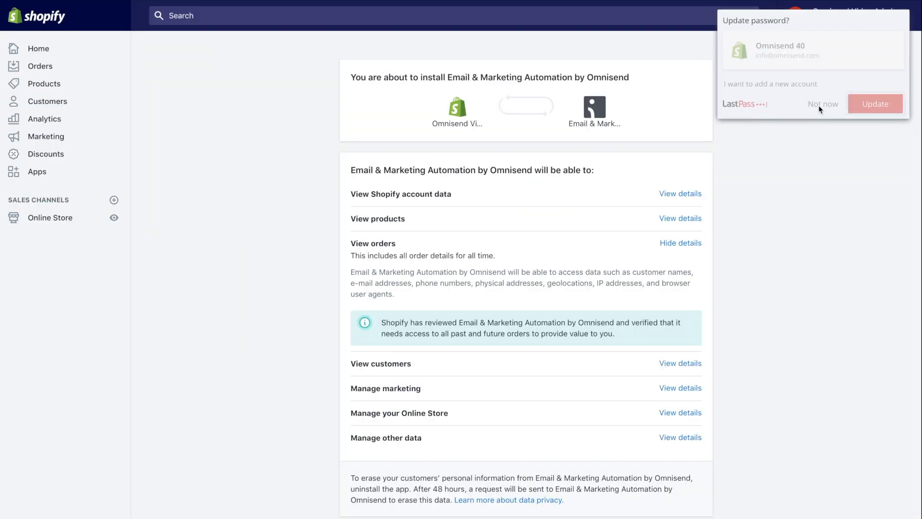
# Decline the LastPass password update and install the Email & Marketing Automation by Omnisend app in the Shopify store.
pyautogui.click(821, 104)
pyautogui.scroll(-3, 772, 276)
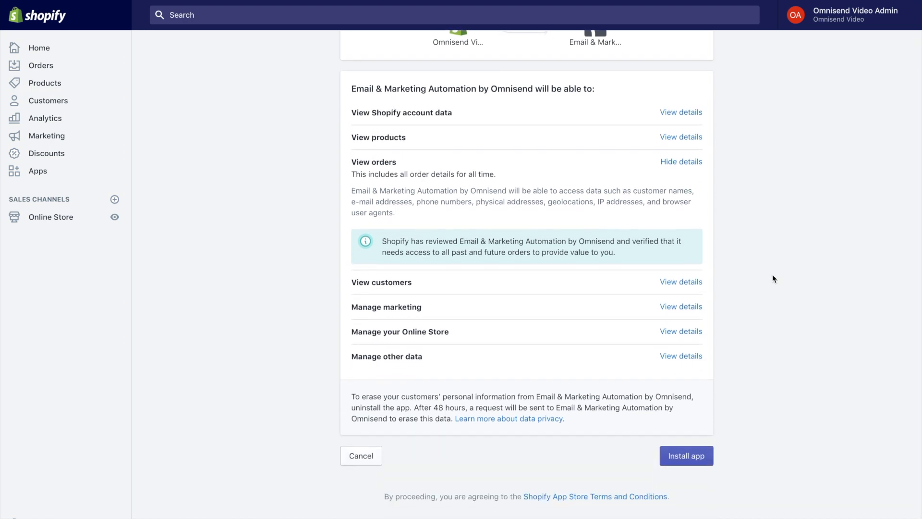
pyautogui.click(690, 455)
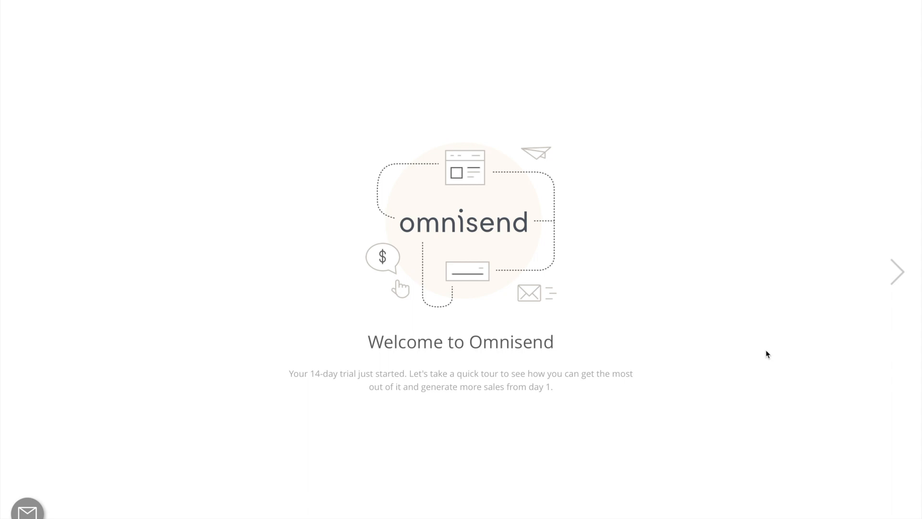
# Page through the 14-day trial welcome tour to the end and get started with the account.
pyautogui.click(894, 277)
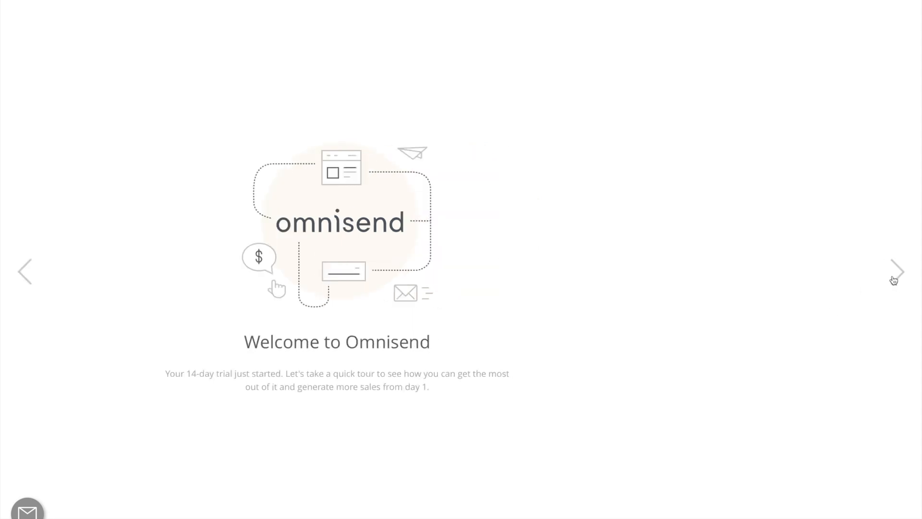
pyautogui.click(893, 279)
pyautogui.click(893, 279)
pyautogui.click(894, 278)
pyautogui.click(893, 278)
pyautogui.click(893, 279)
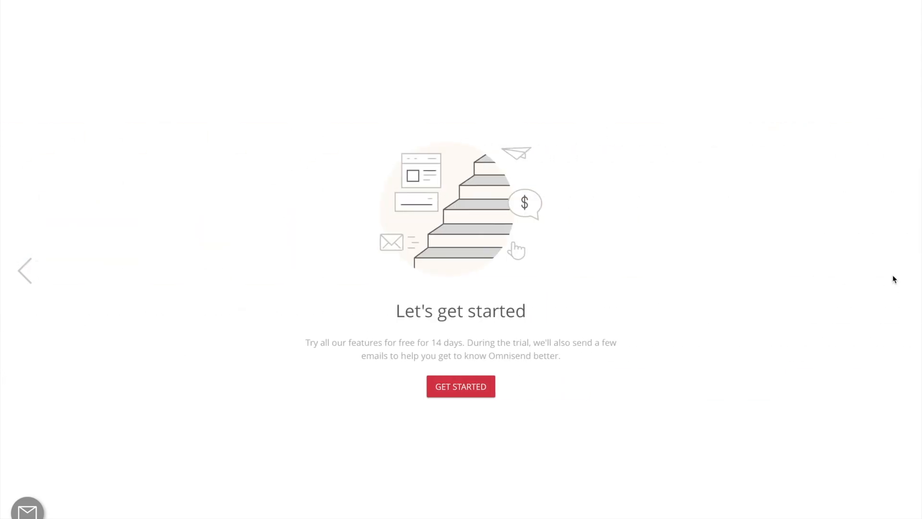
pyautogui.click(478, 398)
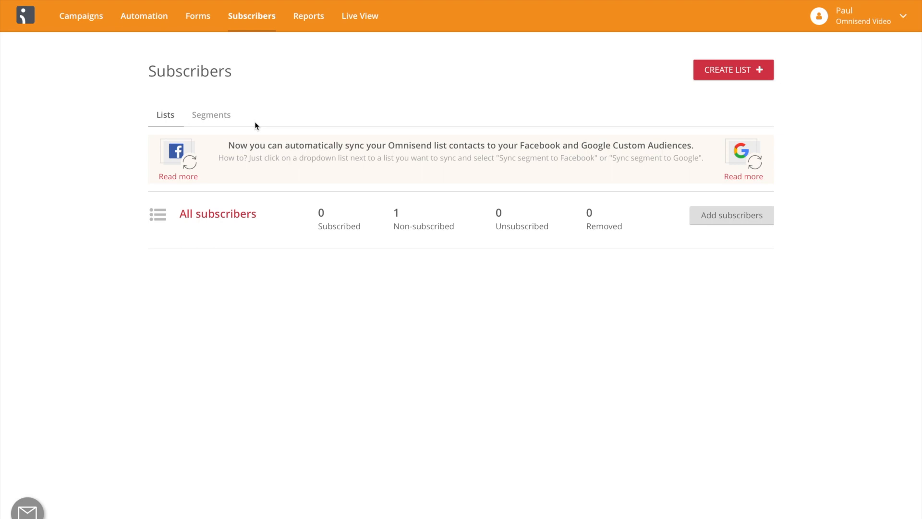
# Create a new subscriber list named "My first list" with the comment left empty.
pyautogui.click(729, 69)
pyautogui.write('My first list')
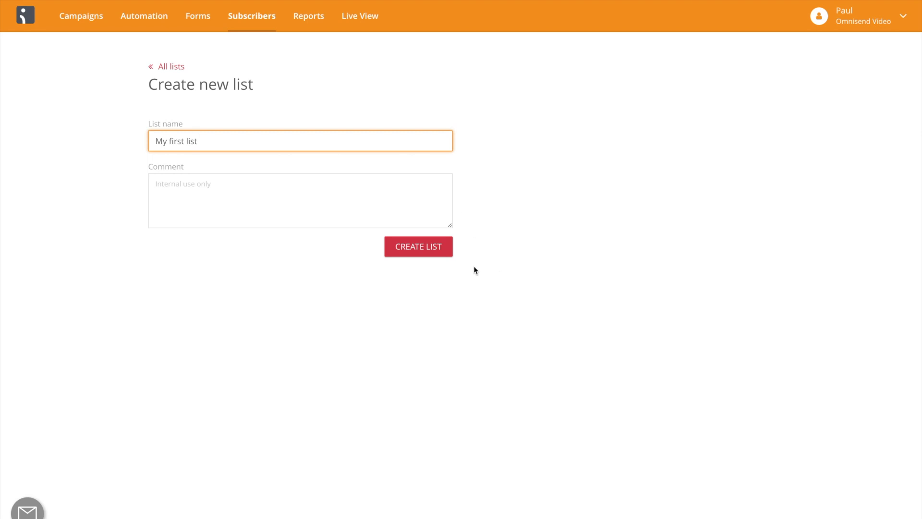
pyautogui.click(355, 201)
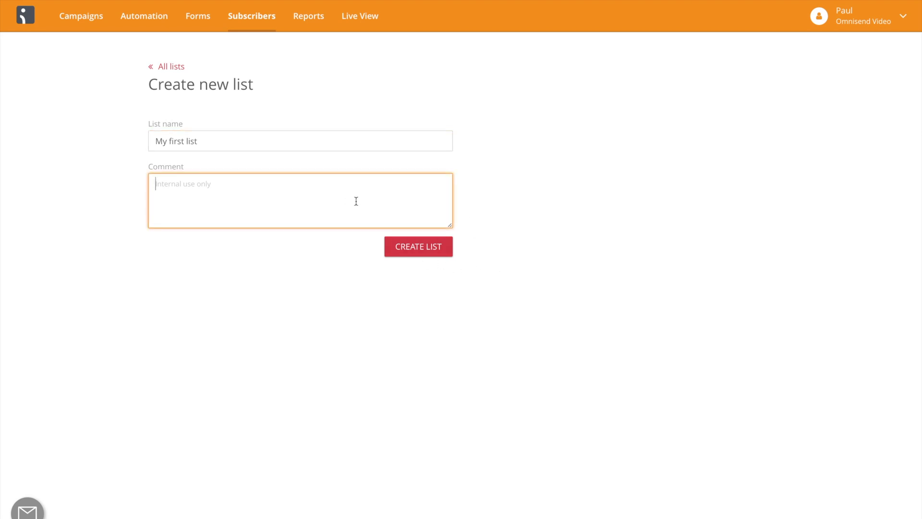
pyautogui.click(424, 250)
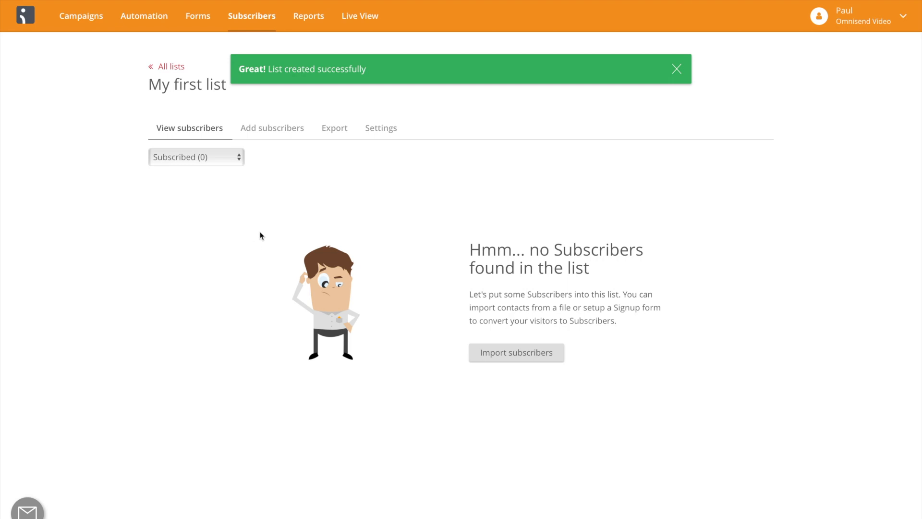
# Review the ways to add subscribers to My first list: file import, copy-paste from Excel and MailChimp, then return to its subscribers.
pyautogui.click(289, 128)
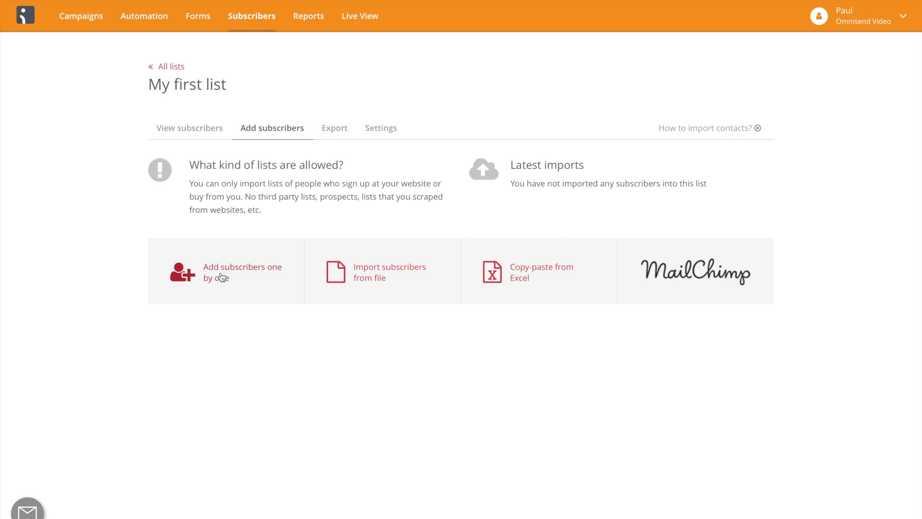
pyautogui.click(382, 276)
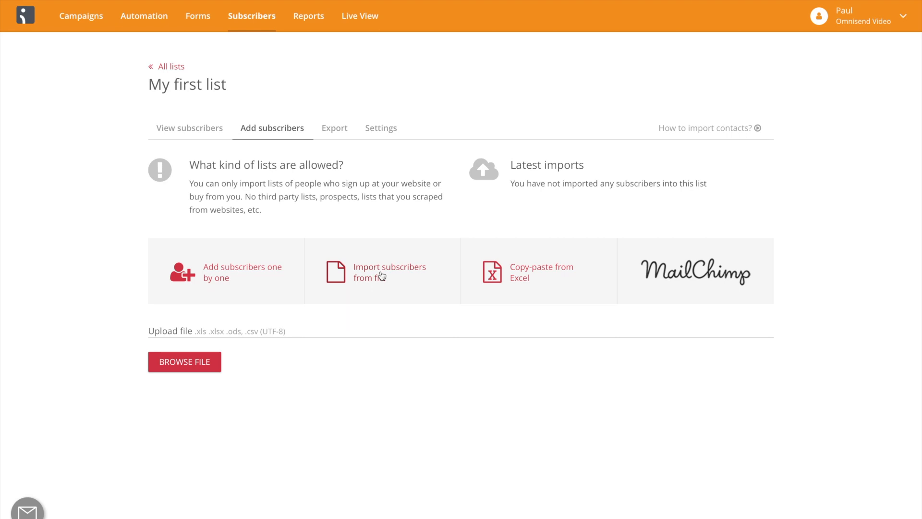
pyautogui.click(525, 272)
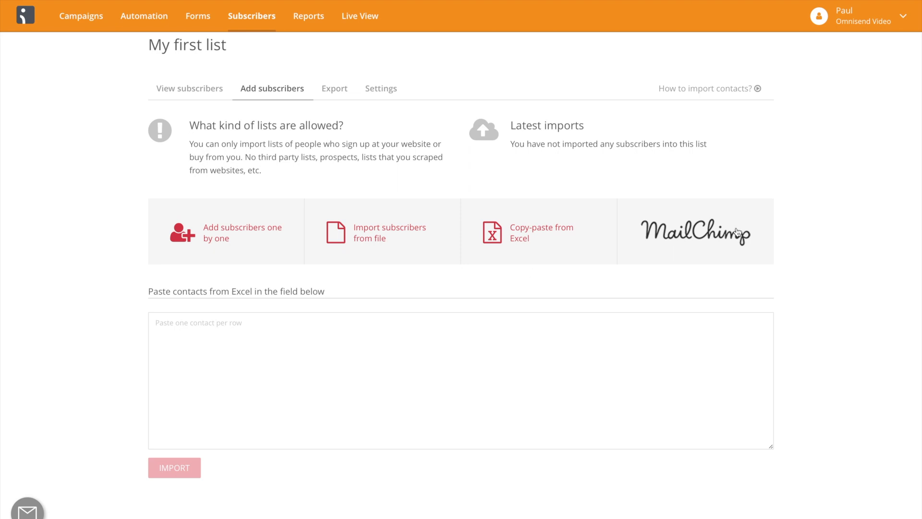
pyautogui.click(682, 233)
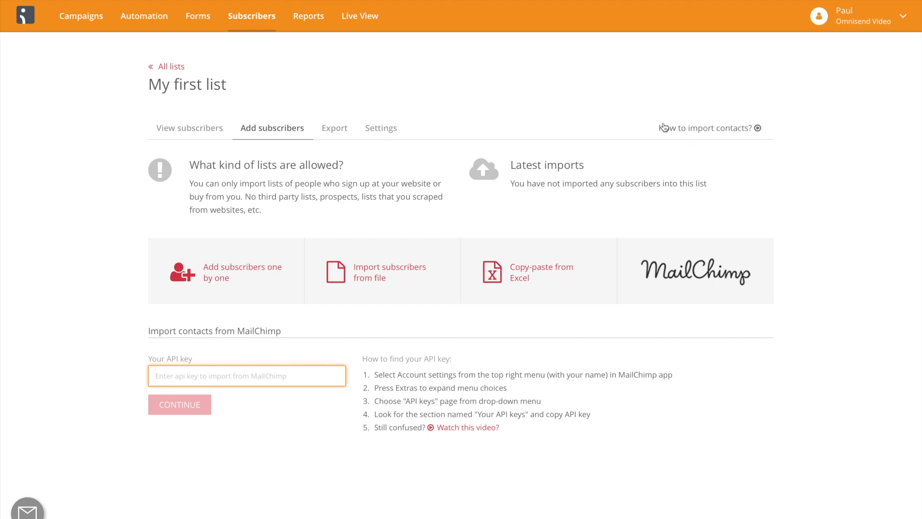
pyautogui.click(206, 131)
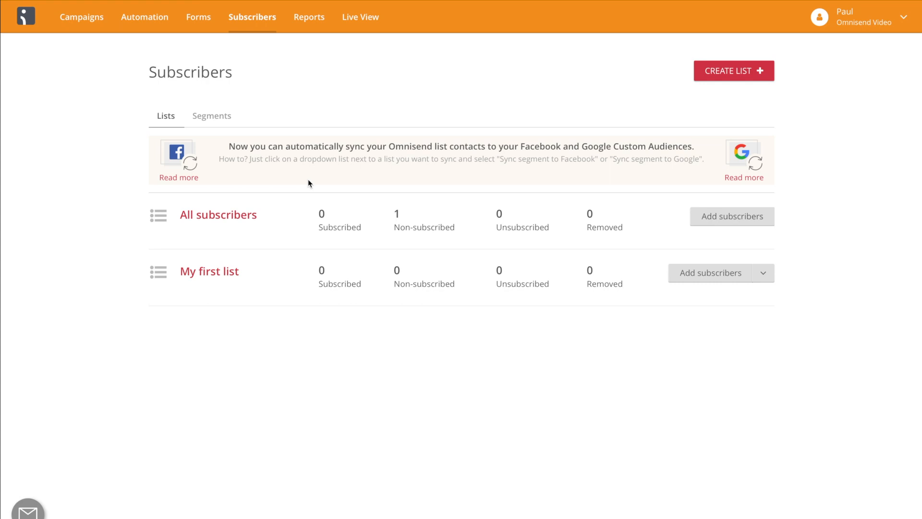
# Start a new subscriber segment and name it "First segment".
pyautogui.click(216, 122)
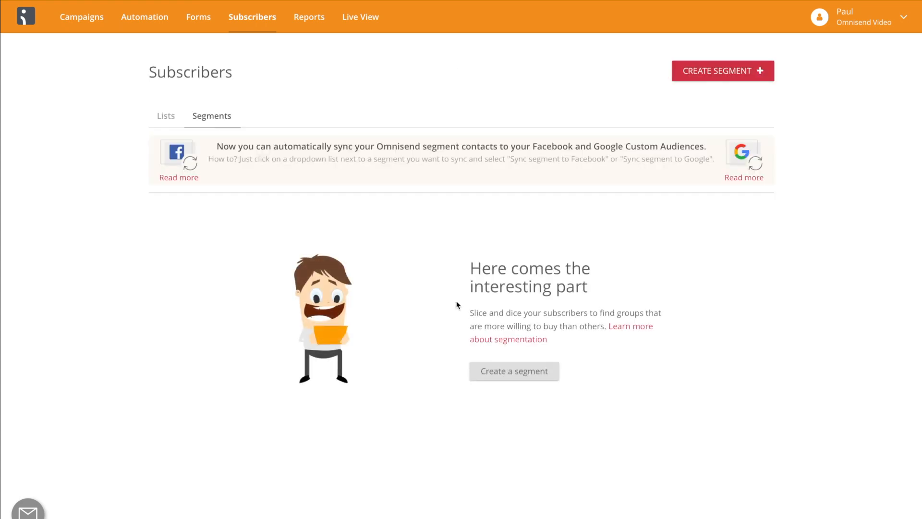
pyautogui.click(499, 372)
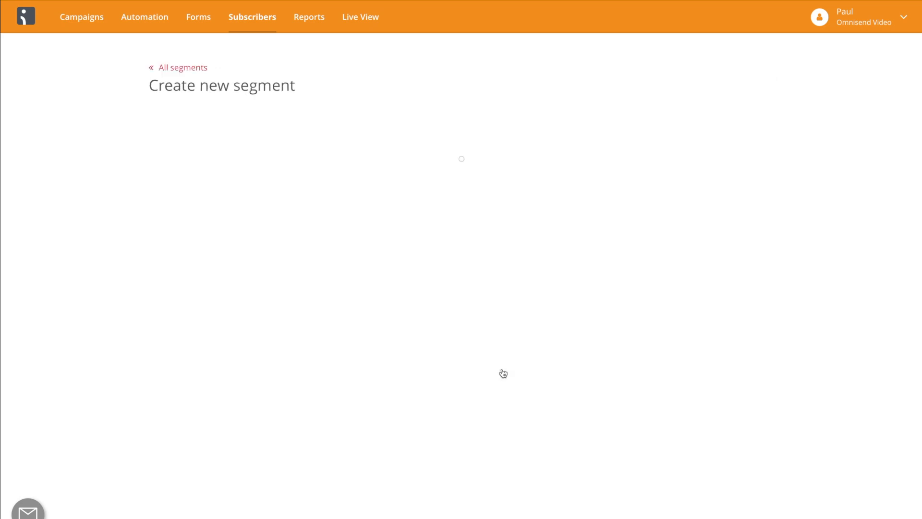
pyautogui.write('First segment')
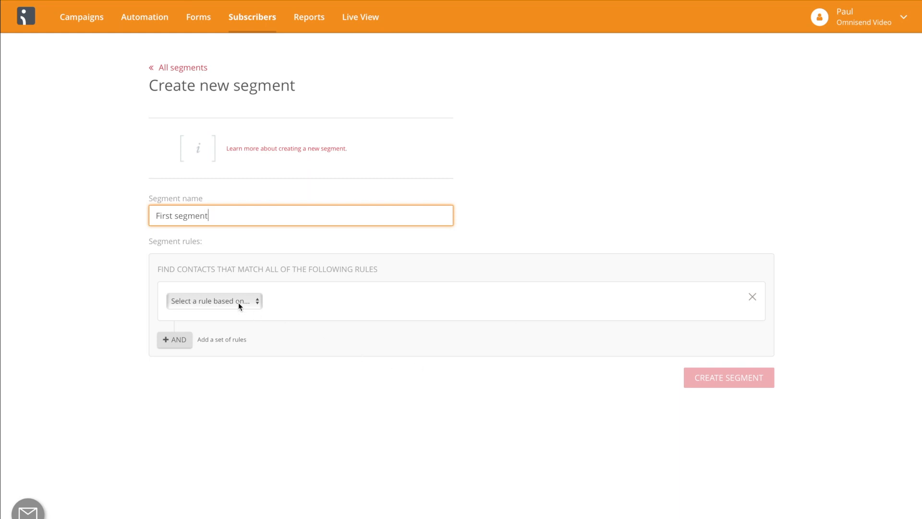
# Set the first segment rule to "Lists contact belongs to", is in the list "My first list".
pyautogui.click(239, 302)
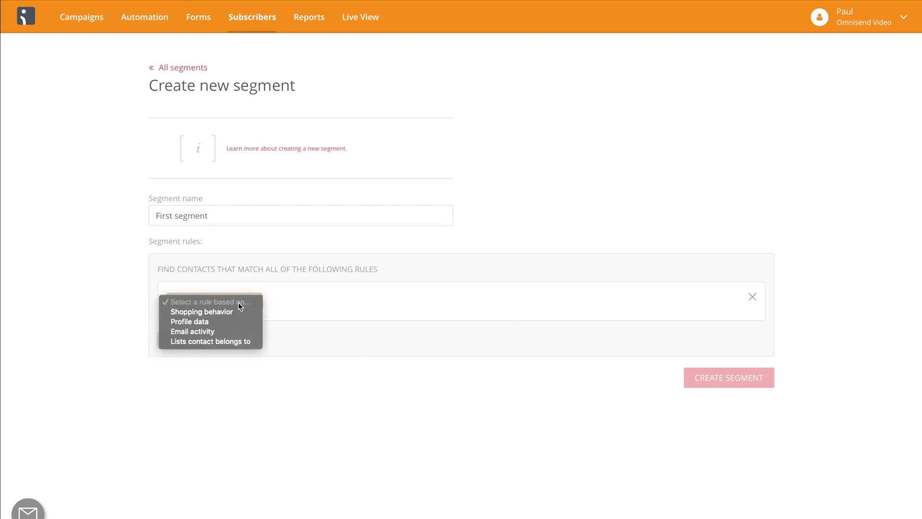
pyautogui.click(244, 341)
pyautogui.click(317, 329)
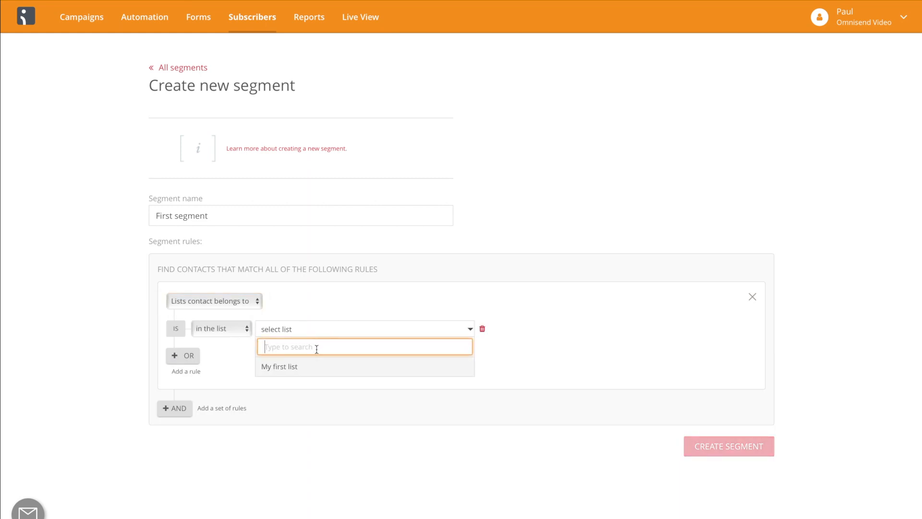
pyautogui.click(314, 370)
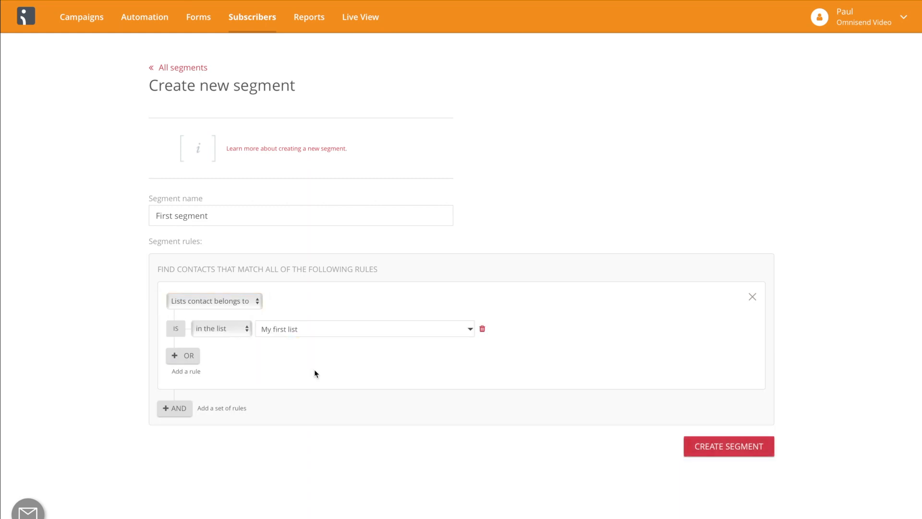
# Add a second set of rules joined with AND and base it on Shopping behavior.
pyautogui.click(185, 409)
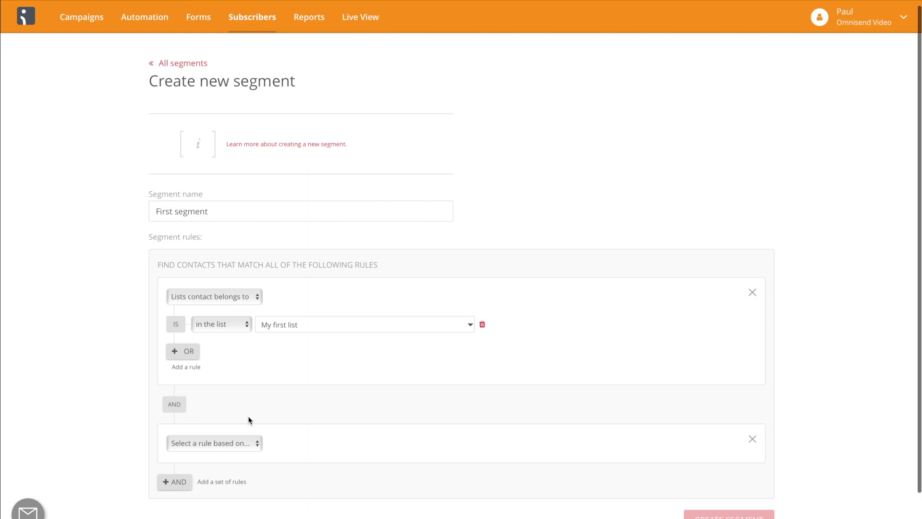
pyautogui.scroll(-1, 231, 398)
pyautogui.click(245, 395)
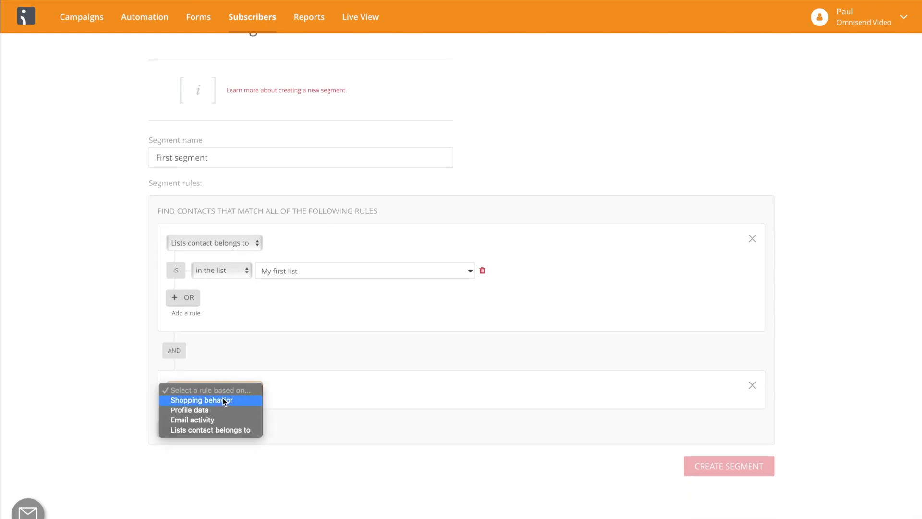
pyautogui.click(235, 400)
pyautogui.scroll(-1, 223, 397)
pyautogui.scroll(-1, 250, 384)
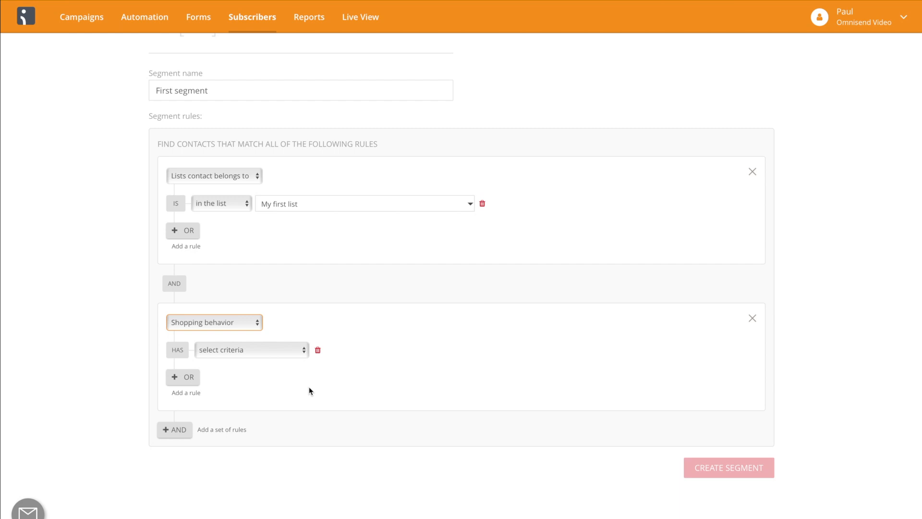
# Set the Shopping behavior rule to has "purchased product", keeping any product at any time.
pyautogui.click(283, 347)
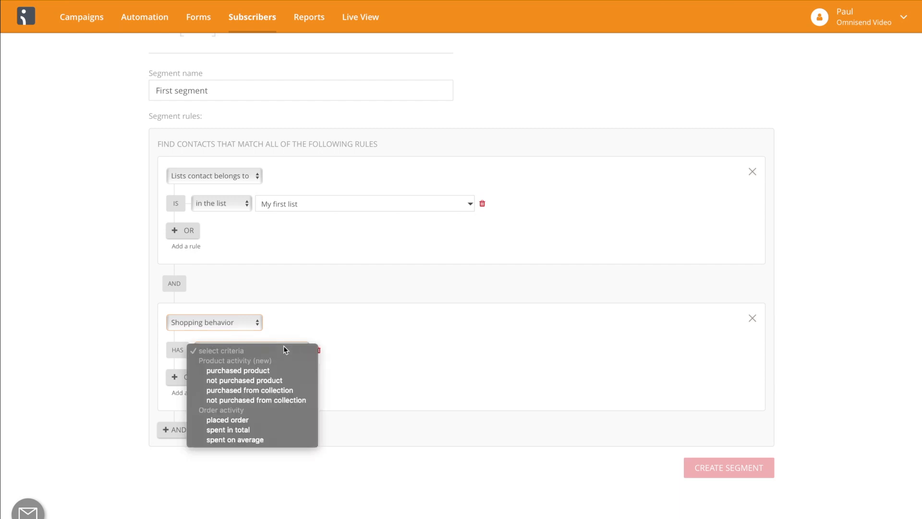
pyautogui.click(287, 370)
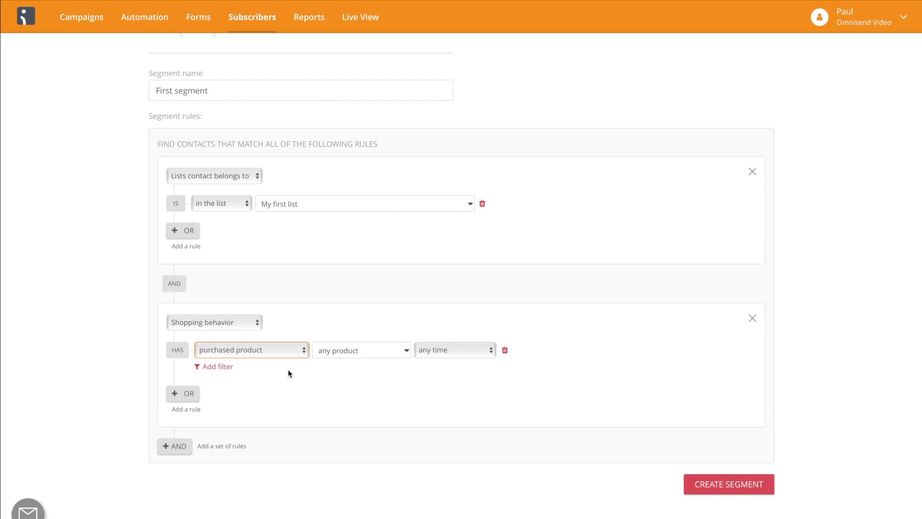
pyautogui.click(261, 351)
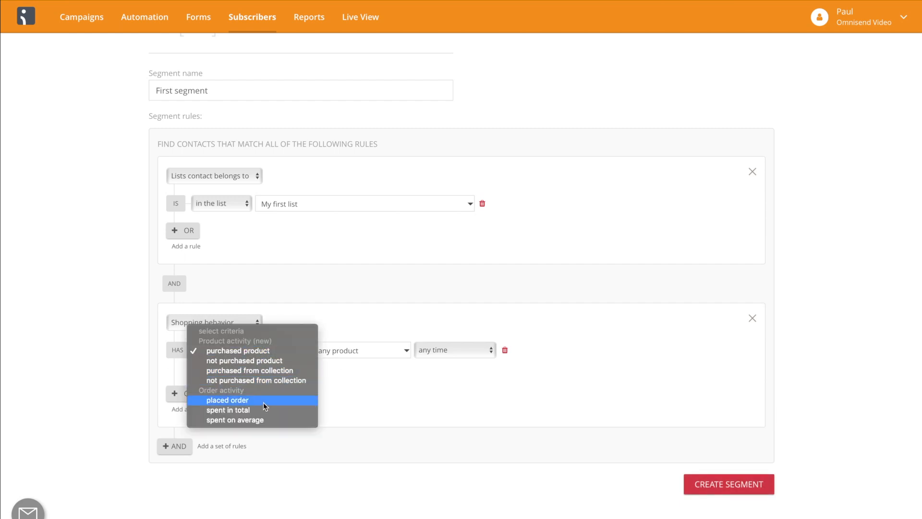
pyautogui.click(333, 399)
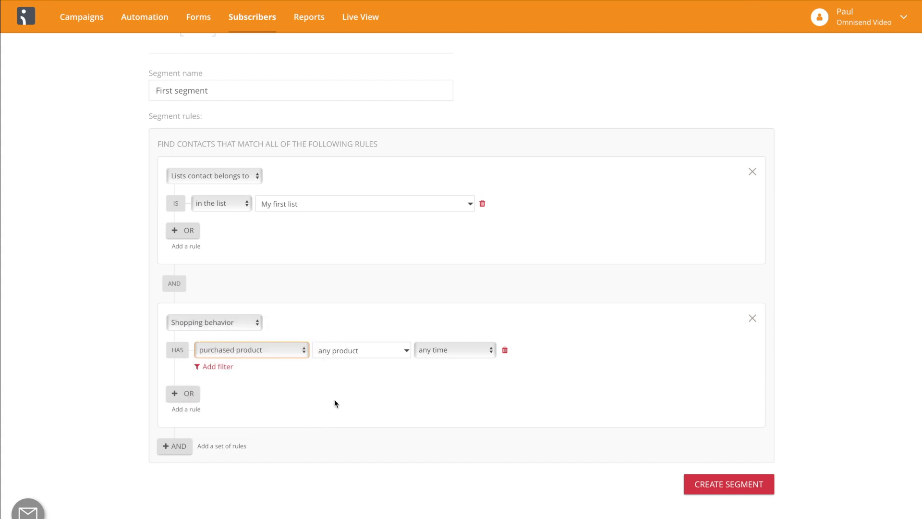
# Try filtering the purchased-product rule by product collection and product vendor, and remove the filter.
pyautogui.click(227, 367)
pyautogui.click(256, 377)
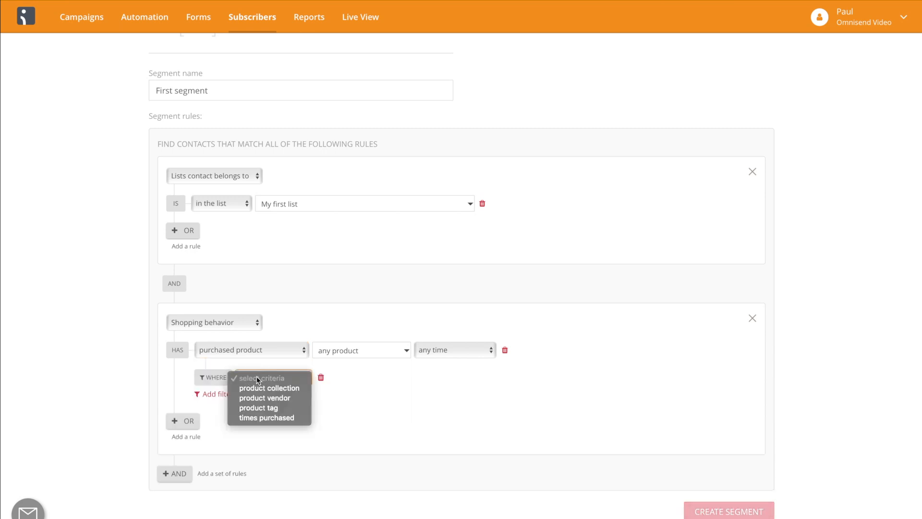
pyautogui.click(265, 388)
pyautogui.click(375, 381)
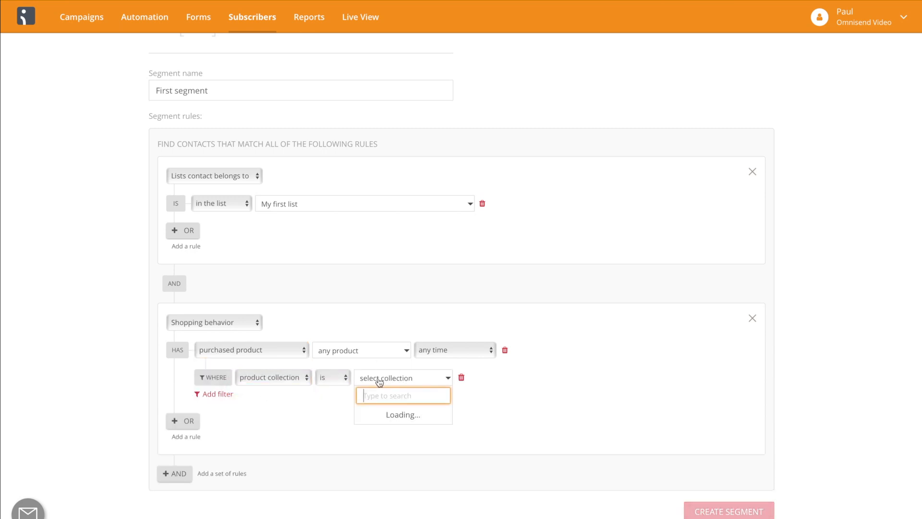
pyautogui.click(303, 378)
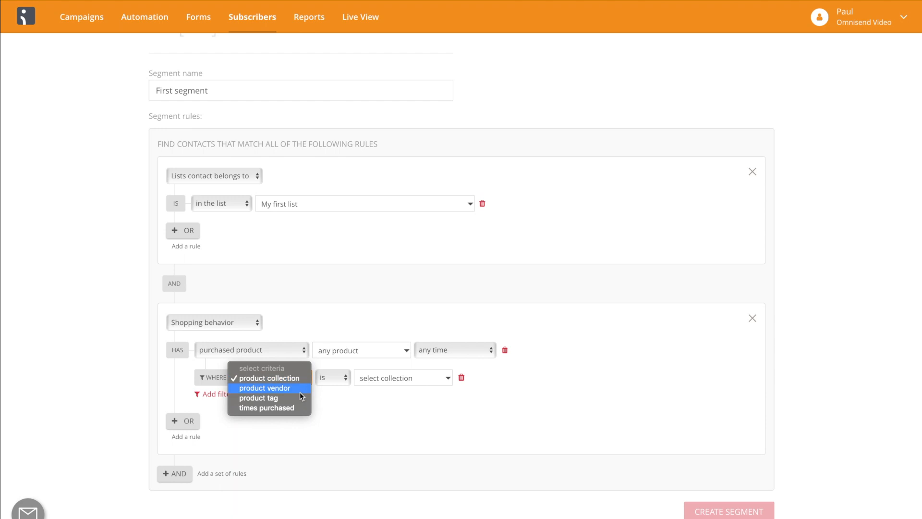
pyautogui.click(299, 392)
pyautogui.click(293, 382)
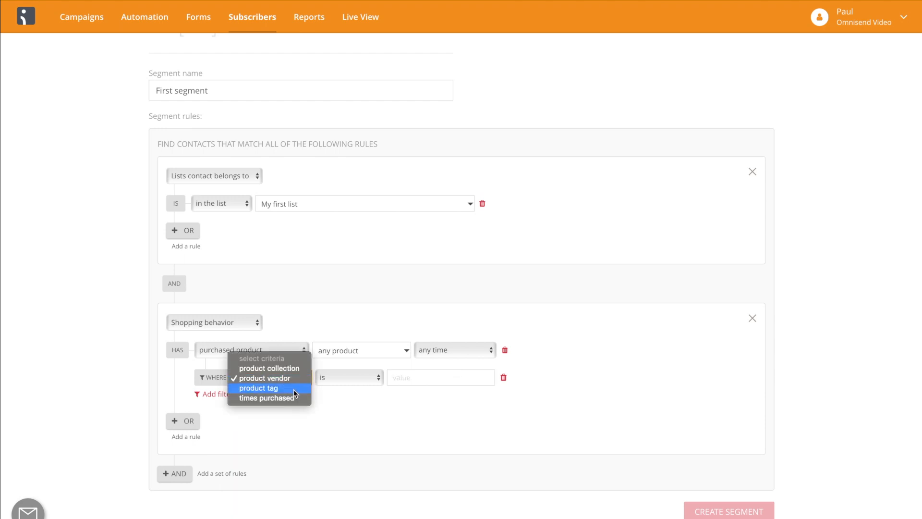
pyautogui.click(332, 399)
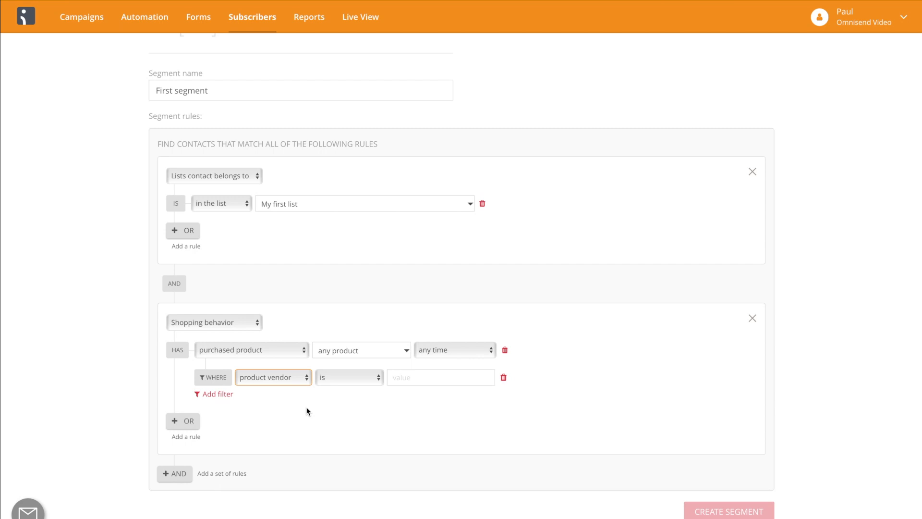
pyautogui.scroll(-1, 308, 411)
pyautogui.click(283, 306)
pyautogui.click(283, 306)
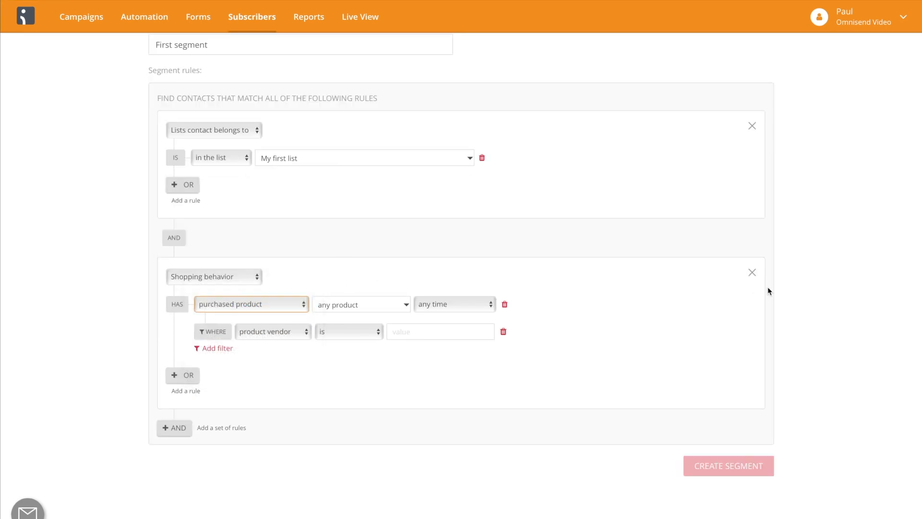
pyautogui.click(504, 331)
# Create the segment with the defined list and shopping behavior rules.
pyautogui.click(710, 462)
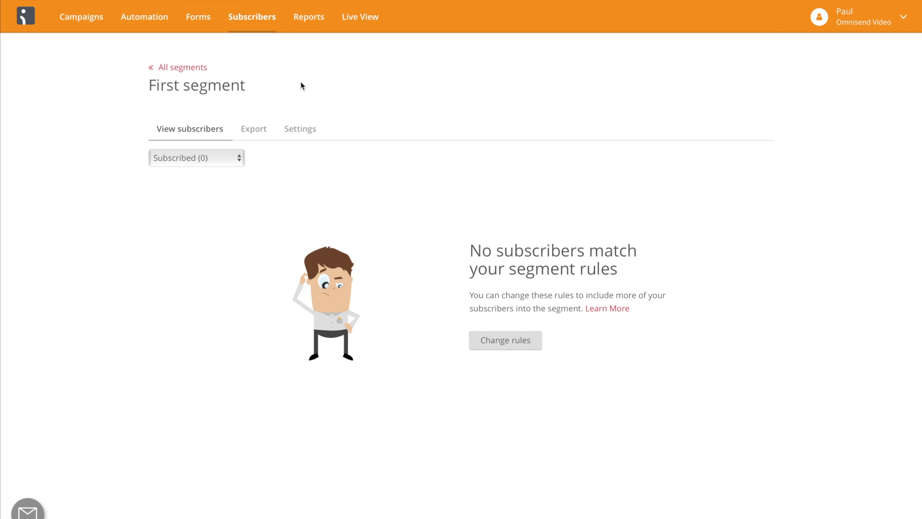
# Create a new form of type Popup and set its topic to Exit-intent.
pyautogui.click(201, 27)
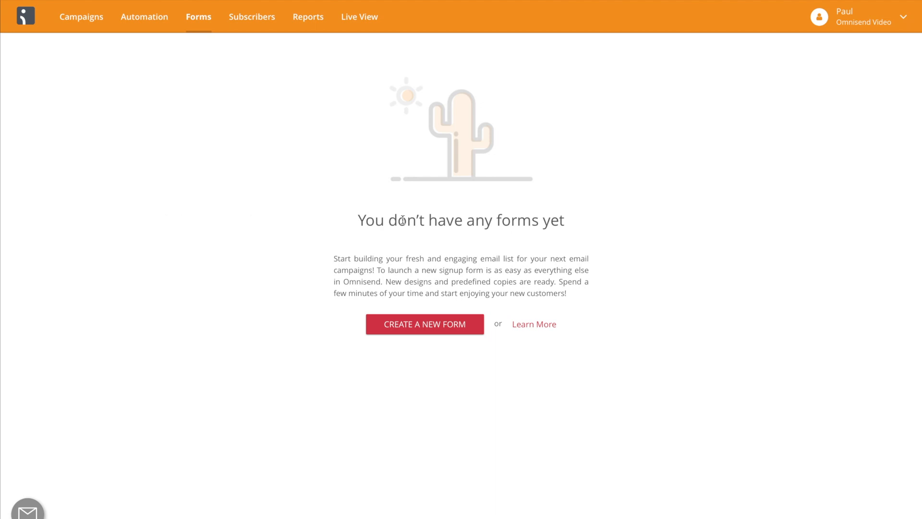
pyautogui.click(403, 329)
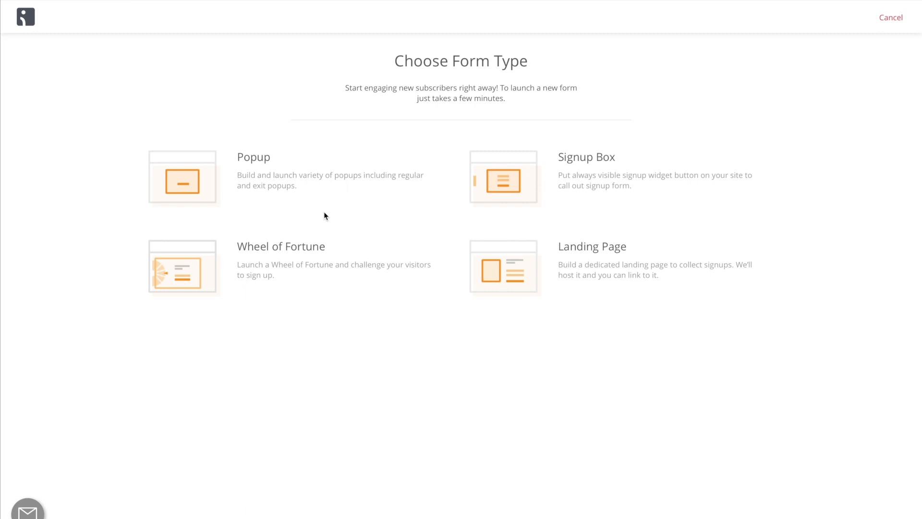
pyautogui.click(325, 188)
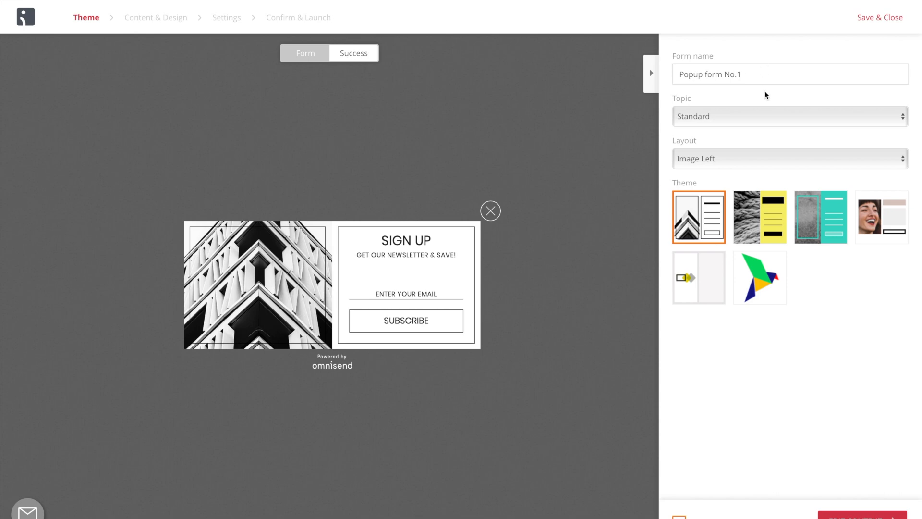
pyautogui.click(756, 124)
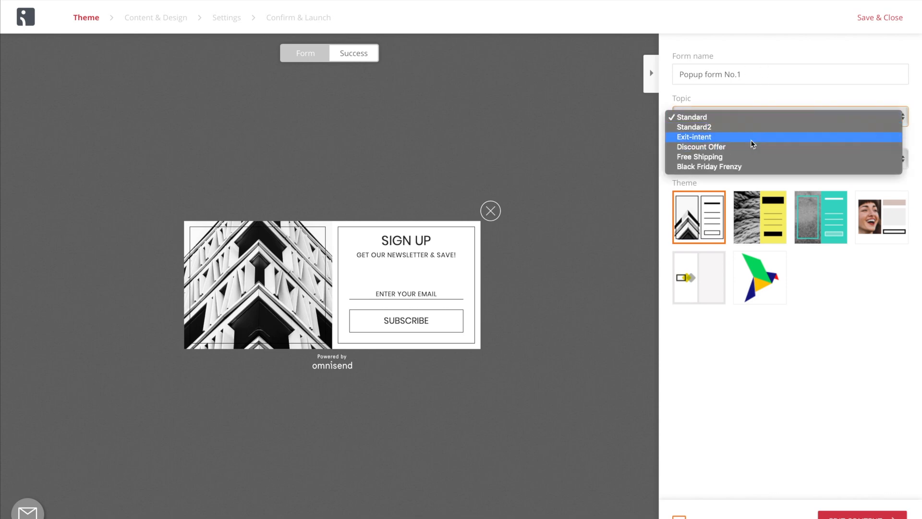
pyautogui.click(750, 139)
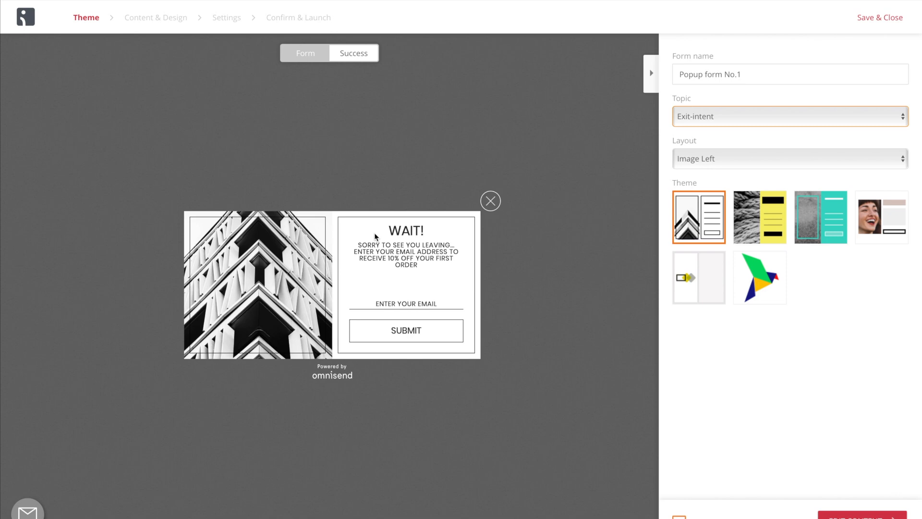
# Try the Background Image layout with the pink and beige percent-sign theme.
pyautogui.click(728, 158)
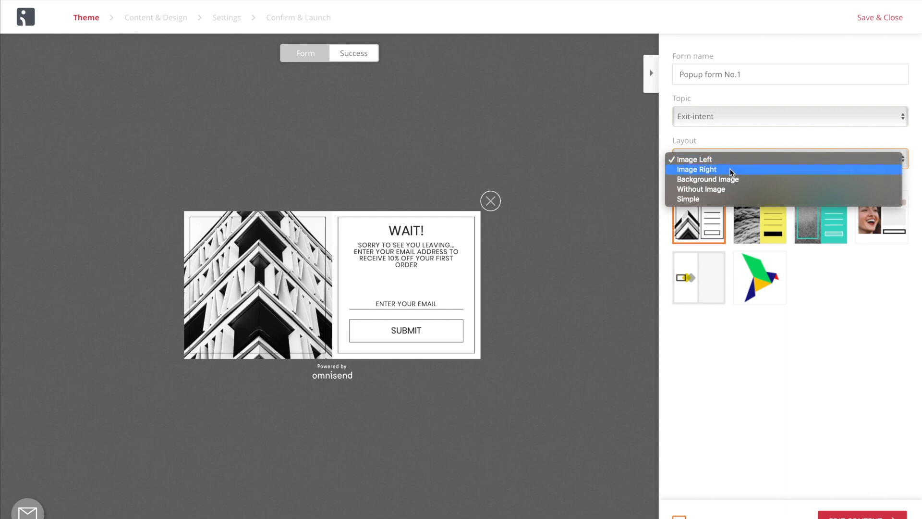
pyautogui.click(733, 180)
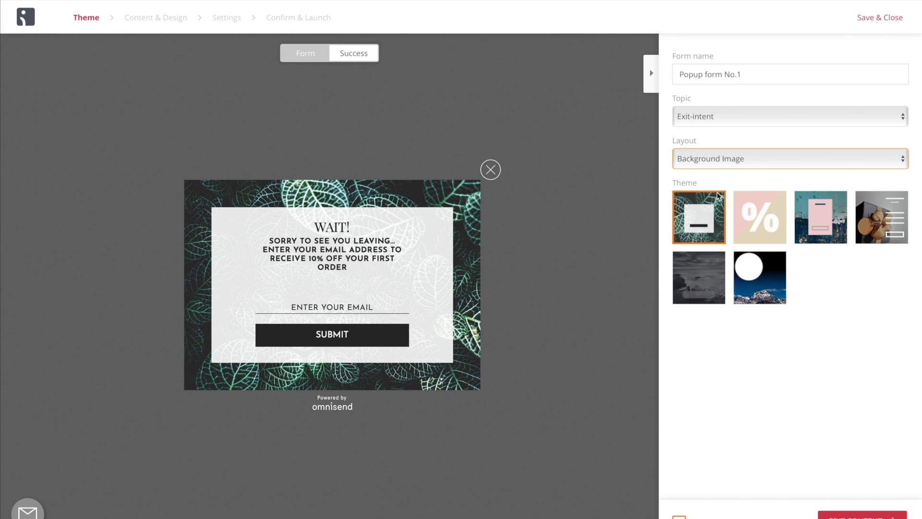
pyautogui.click(756, 204)
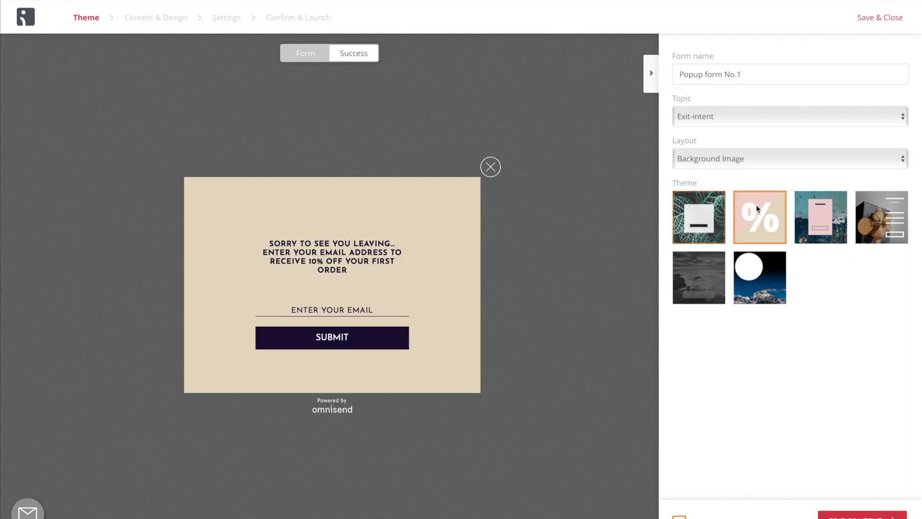
# Set the popup layout to Without Image, compare its themes, apply the black Temperance theme and proceed to editing its content.
pyautogui.click(759, 159)
pyautogui.click(757, 167)
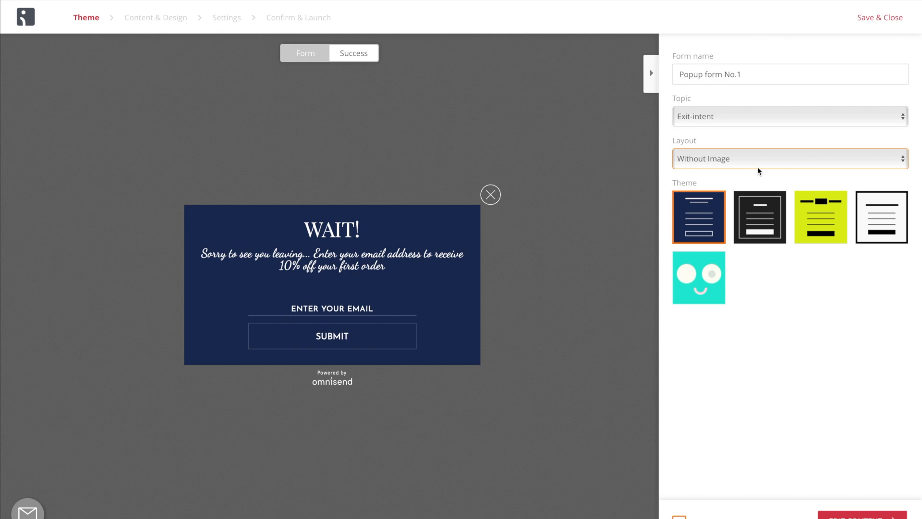
pyautogui.click(751, 224)
pyautogui.click(832, 221)
pyautogui.click(874, 220)
pyautogui.click(765, 223)
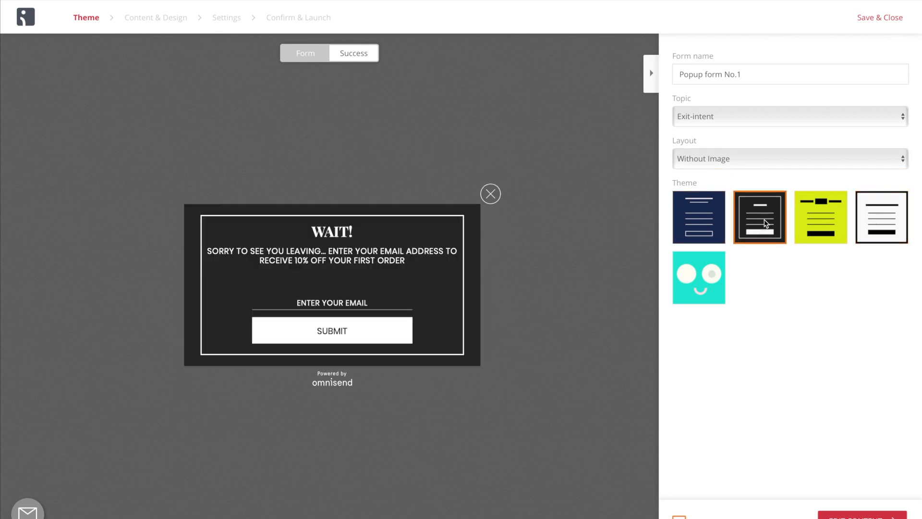
pyautogui.click(862, 514)
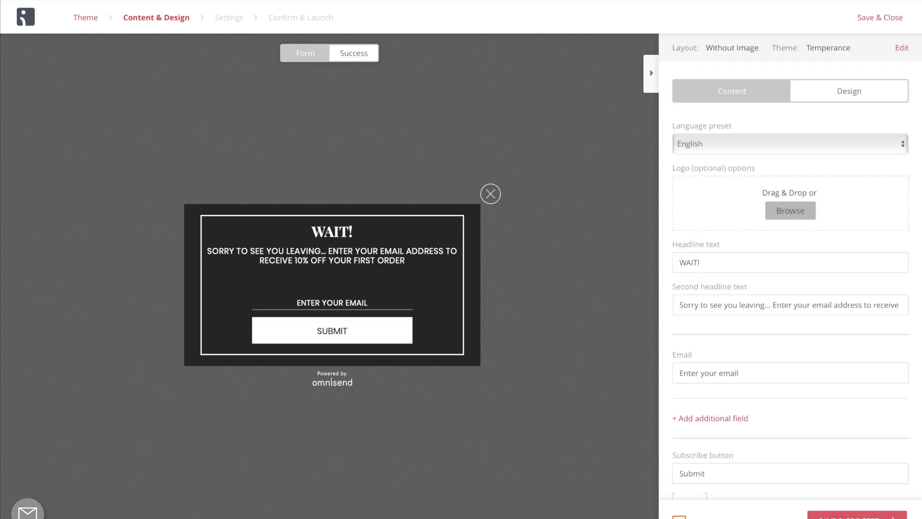
# Review the popup's content fields, box position and theme customization options, and save and proceed to the form settings.
pyautogui.scroll(-3, 821, 202)
pyautogui.scroll(3, 821, 202)
pyautogui.click(850, 96)
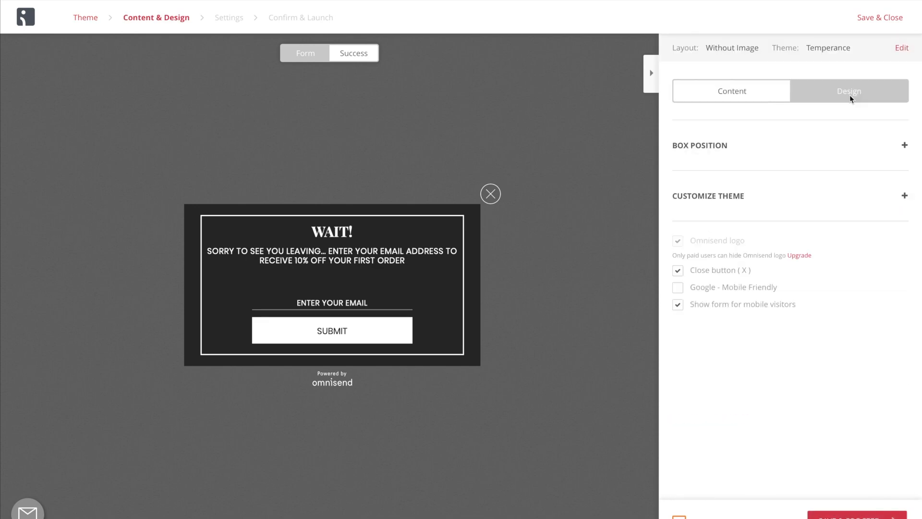
pyautogui.click(795, 144)
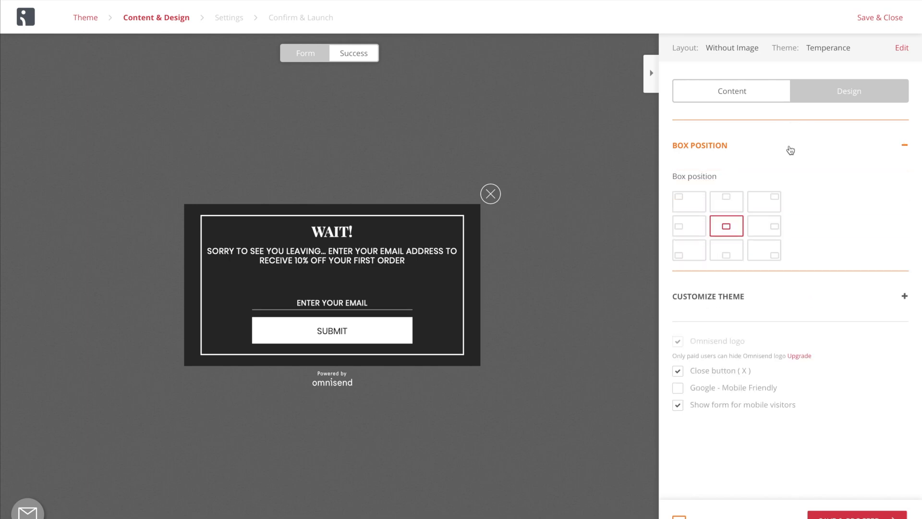
pyautogui.click(767, 292)
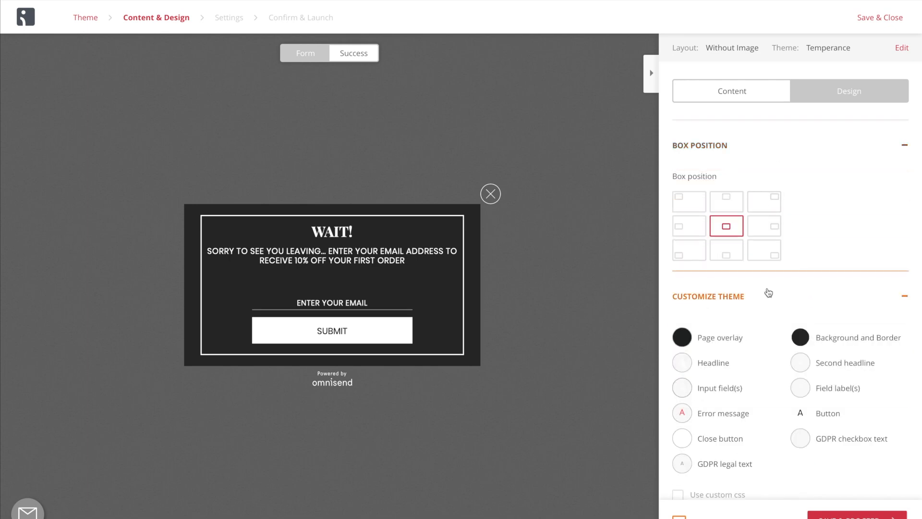
pyautogui.scroll(-3, 768, 293)
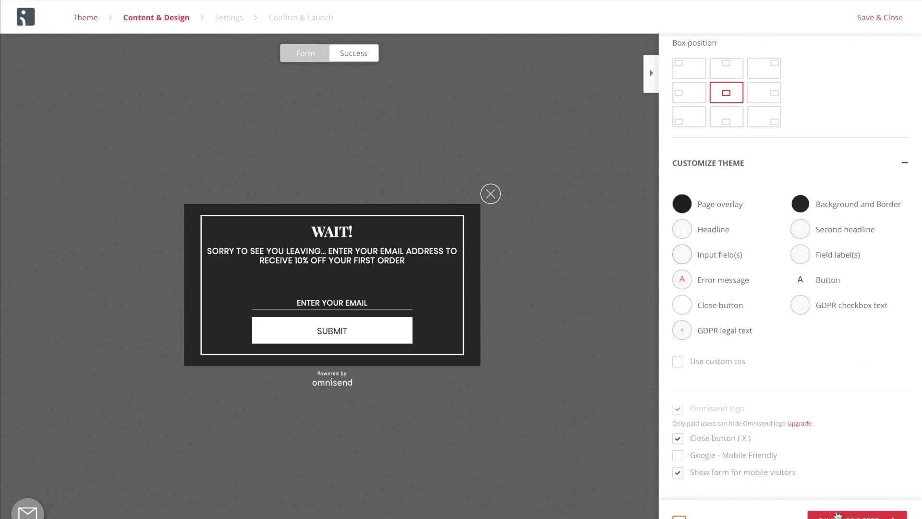
pyautogui.click(821, 511)
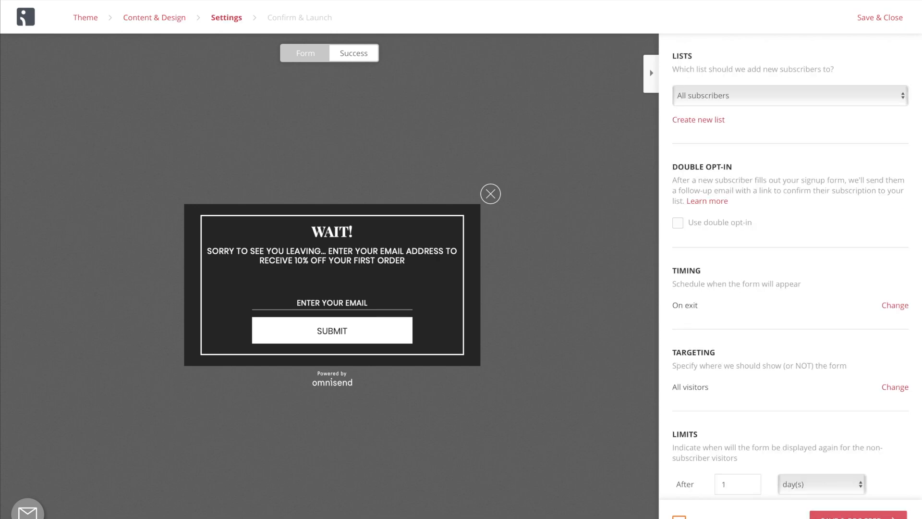
# Examine the form's timing rules and its targeting options for where the form will and will not appear.
pyautogui.scroll(-1, 790, 303)
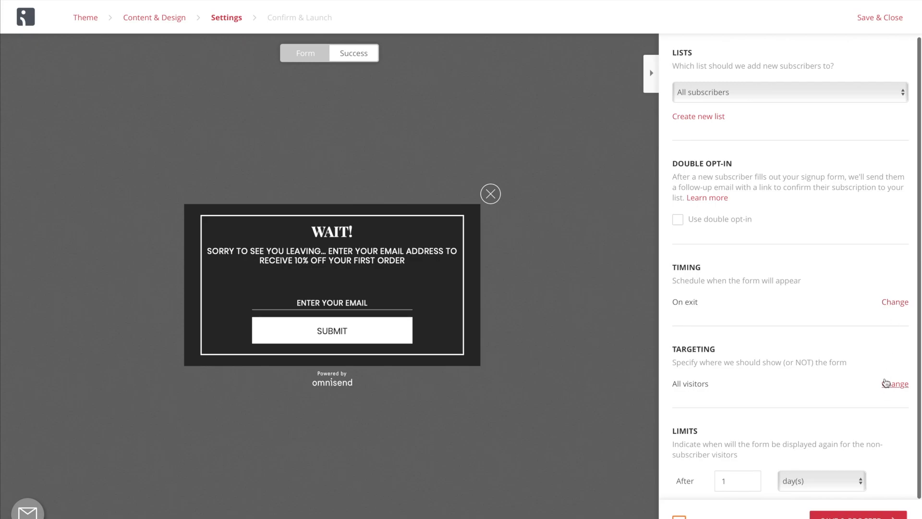
pyautogui.click(891, 303)
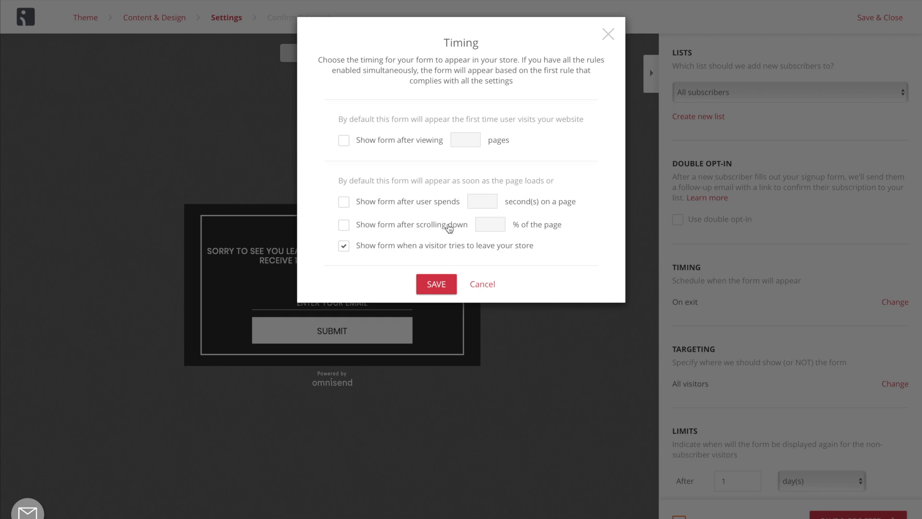
pyautogui.click(607, 34)
pyautogui.click(886, 383)
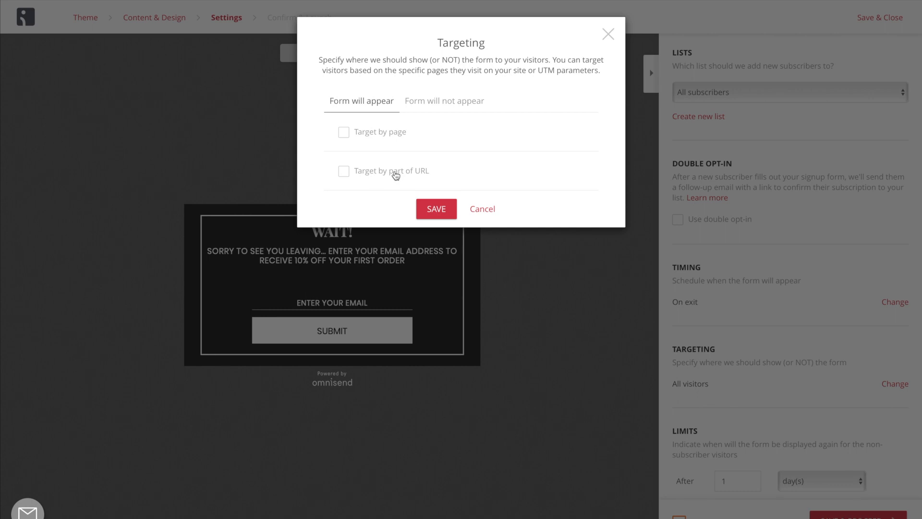
pyautogui.click(445, 102)
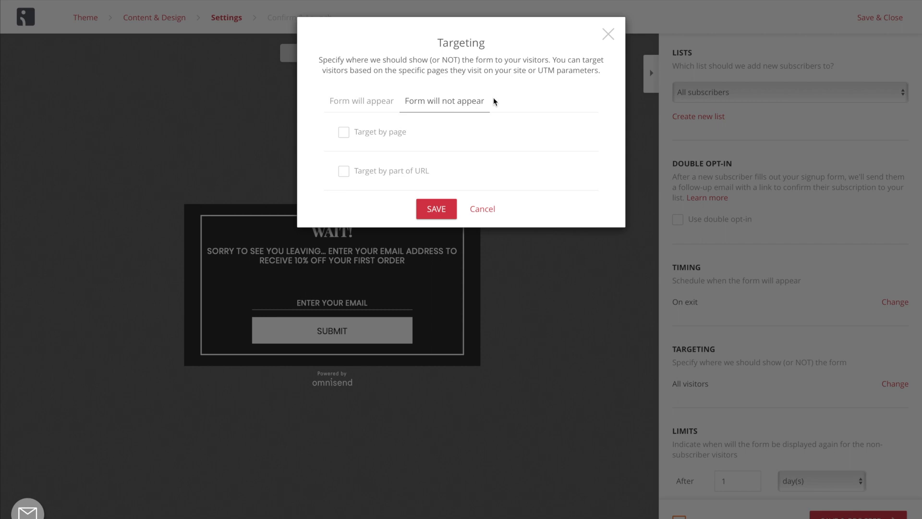
pyautogui.click(440, 210)
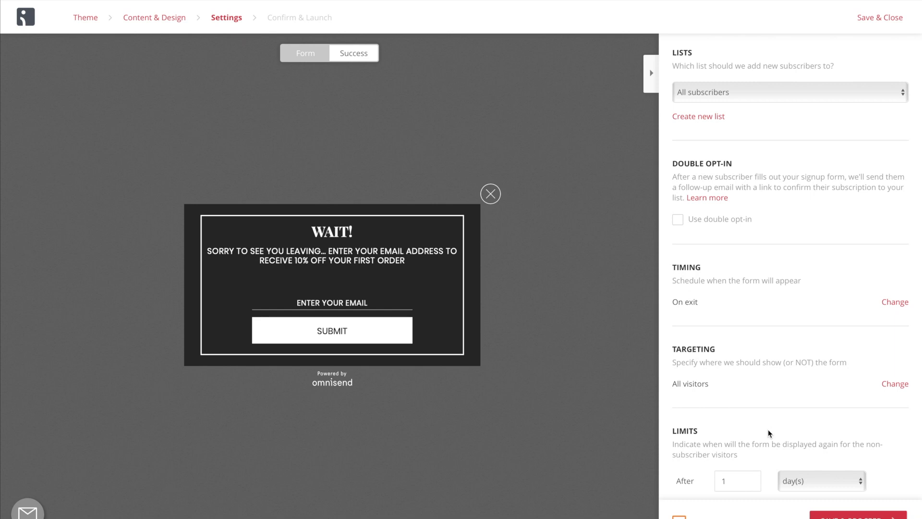
# Proceed to Confirm & Launch and preview the popup's success message in the mobile view.
pyautogui.click(840, 510)
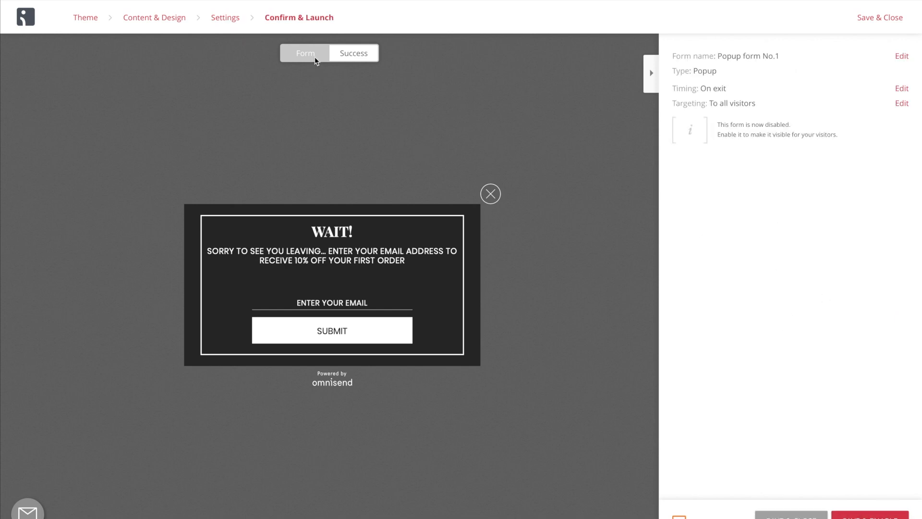
pyautogui.click(358, 52)
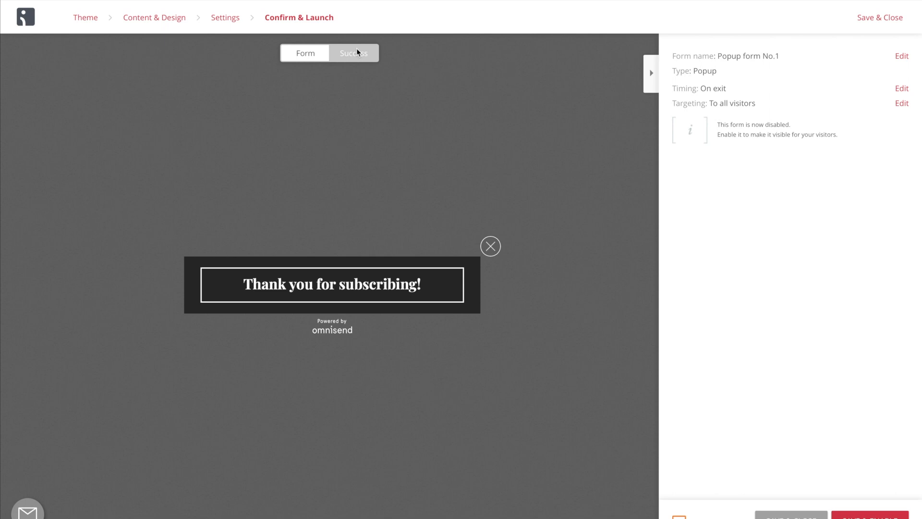
pyautogui.click(697, 518)
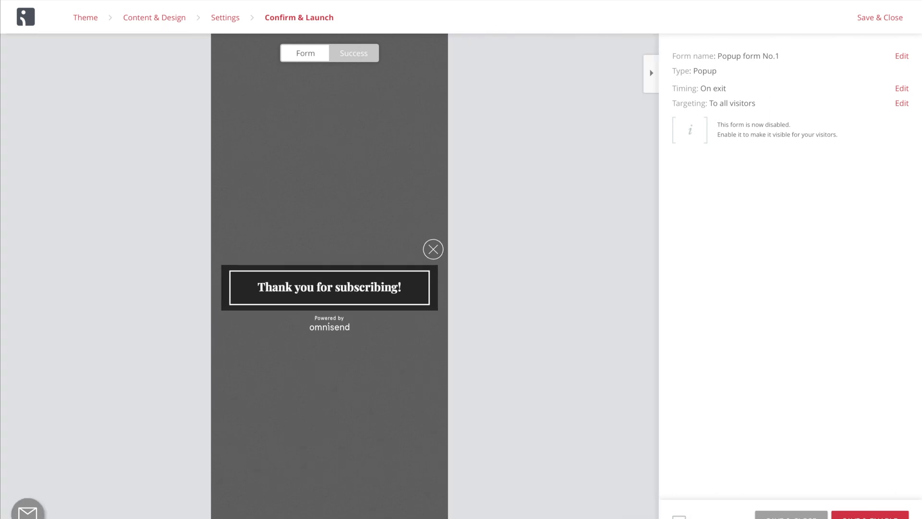
# Check the popup form's desktop preview, and save and enable the form.
pyautogui.click(304, 60)
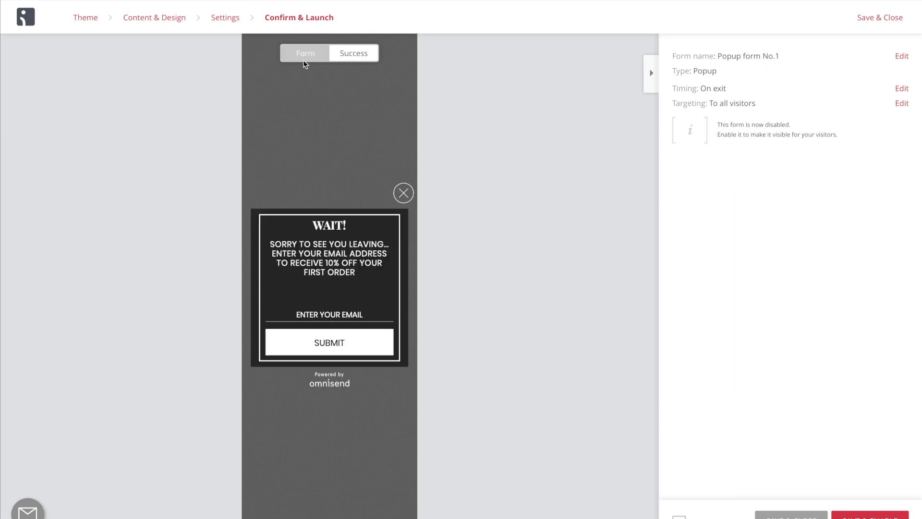
pyautogui.click(679, 516)
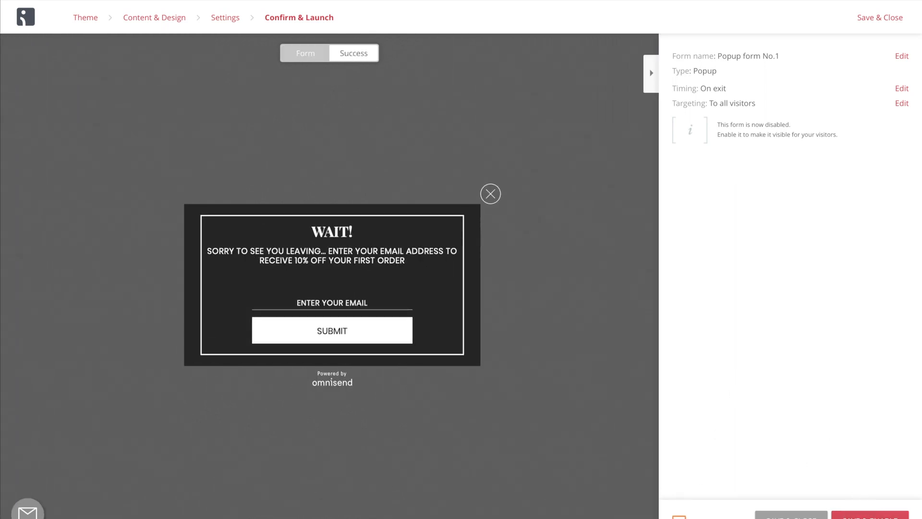
pyautogui.click(869, 515)
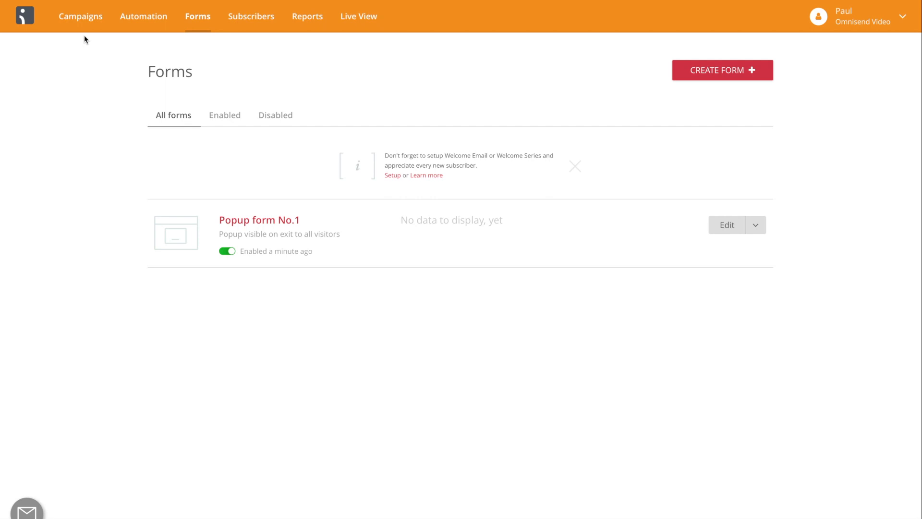
# Create a new email campaign with the subject line "My first campaign".
pyautogui.click(82, 21)
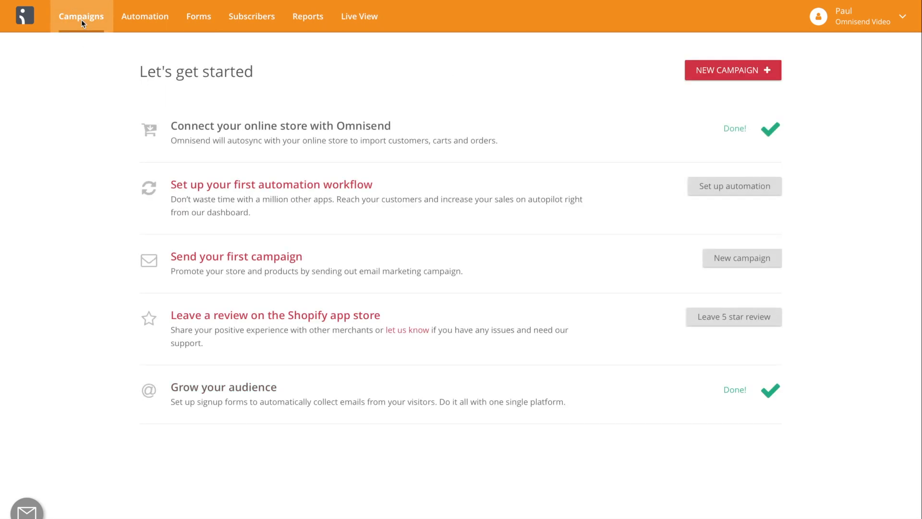
pyautogui.click(718, 75)
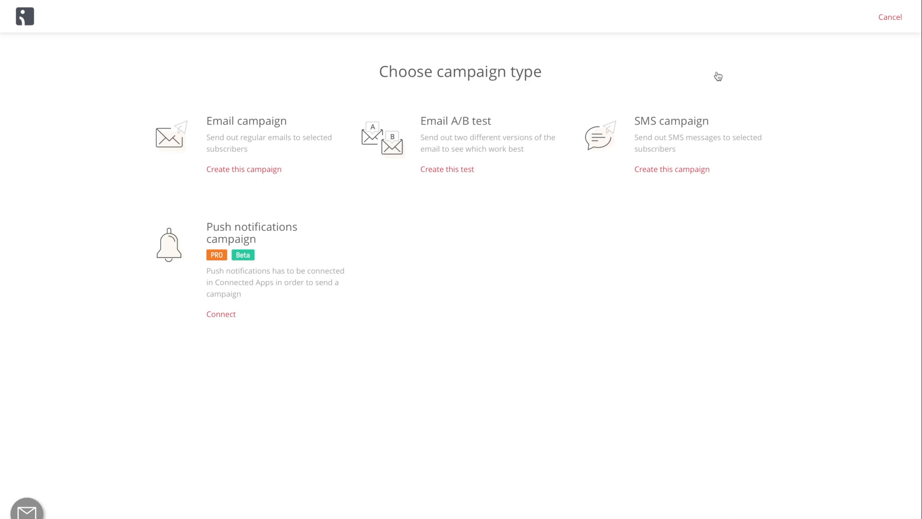
pyautogui.click(269, 169)
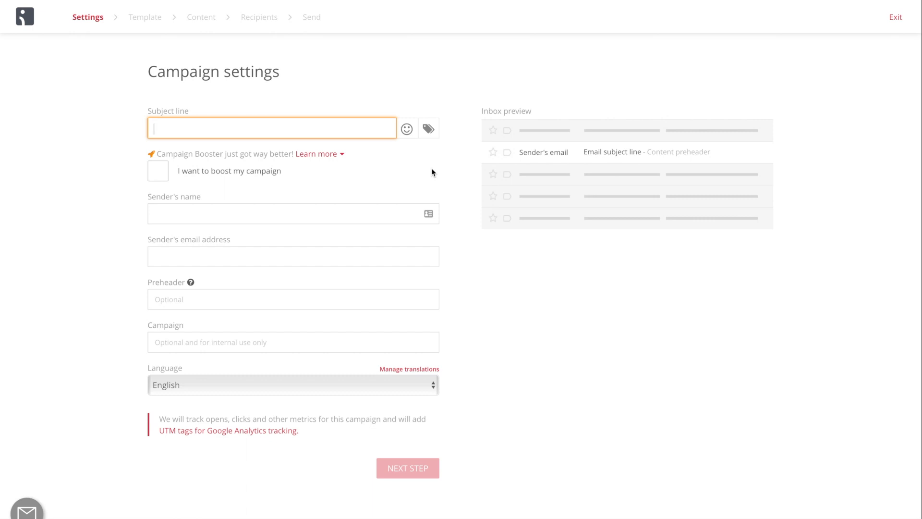
pyautogui.write('My first campaign')
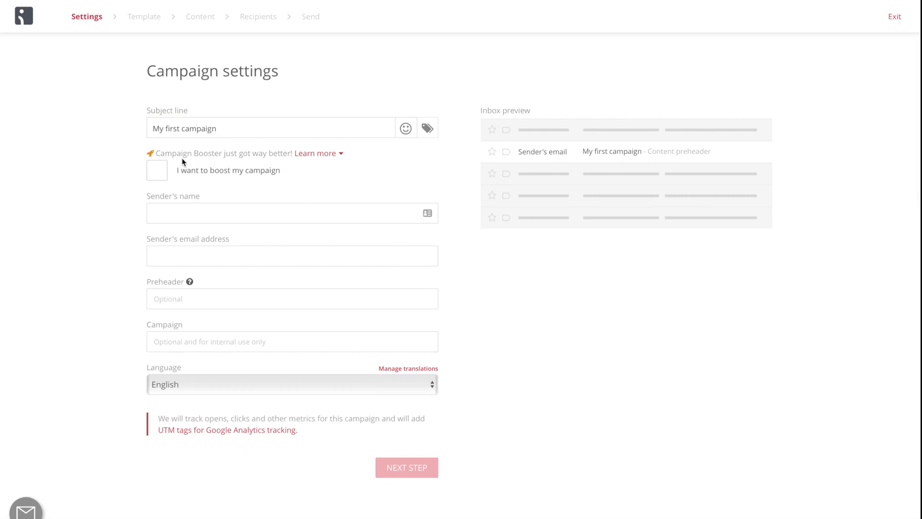
# Turn on the campaign booster option and set the sender's name to Omnisend Video.
pyautogui.click(163, 171)
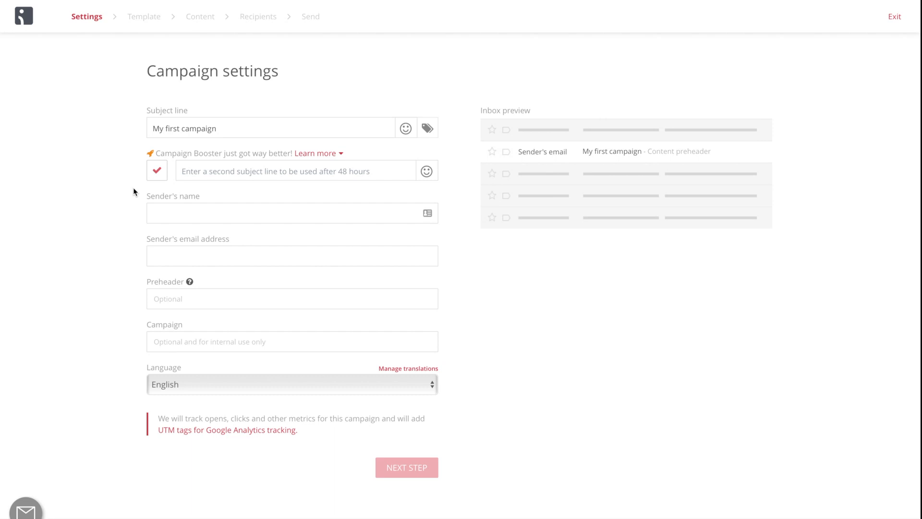
pyautogui.click(172, 210)
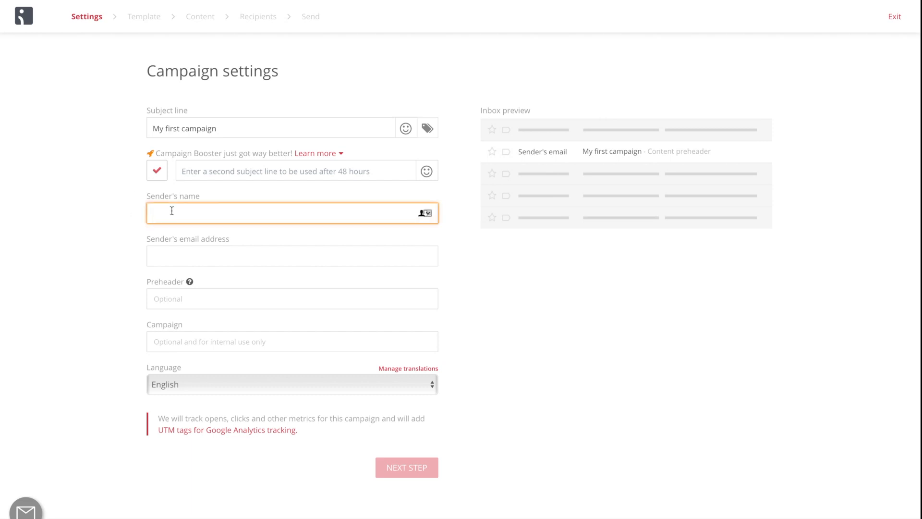
pyautogui.write('Omnisend Video')
# Enter the sender's email address, leave the preheader and campaign fields blank, and turn the campaign booster off.
pyautogui.click(185, 251)
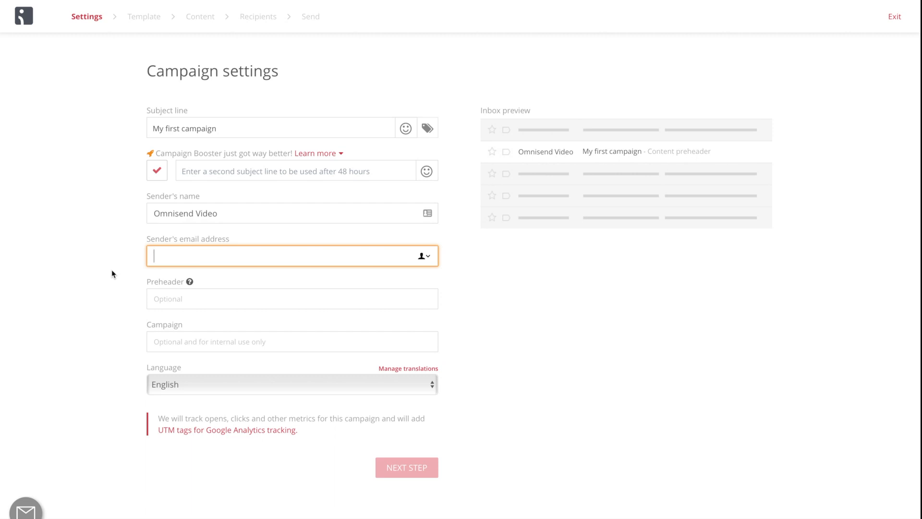
pyautogui.press('Tab')
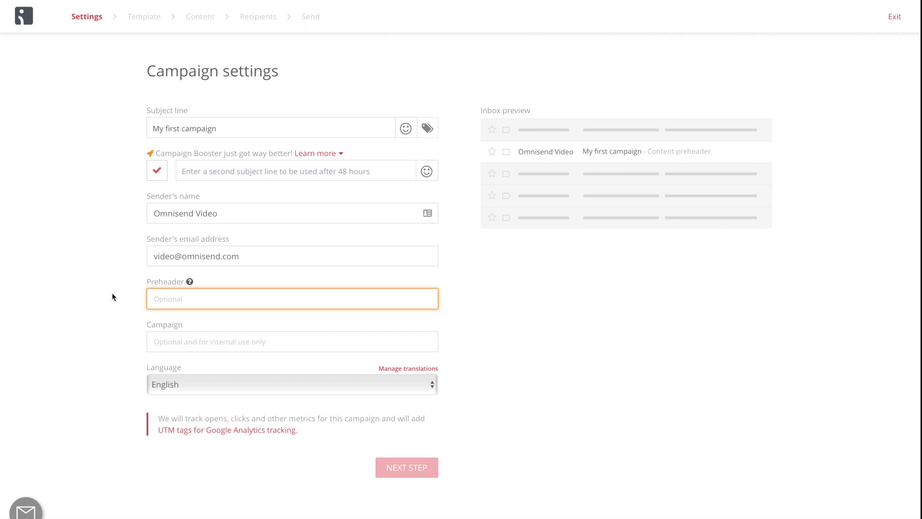
pyautogui.click(161, 345)
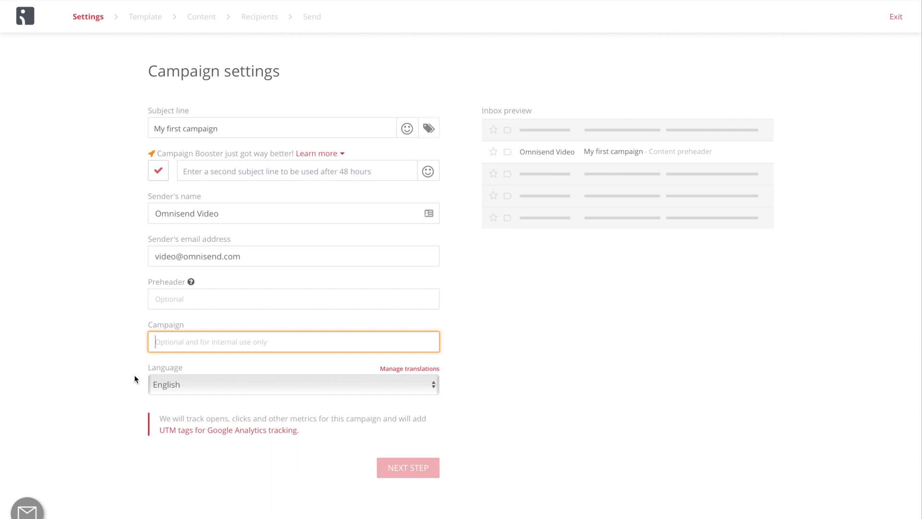
pyautogui.click(158, 172)
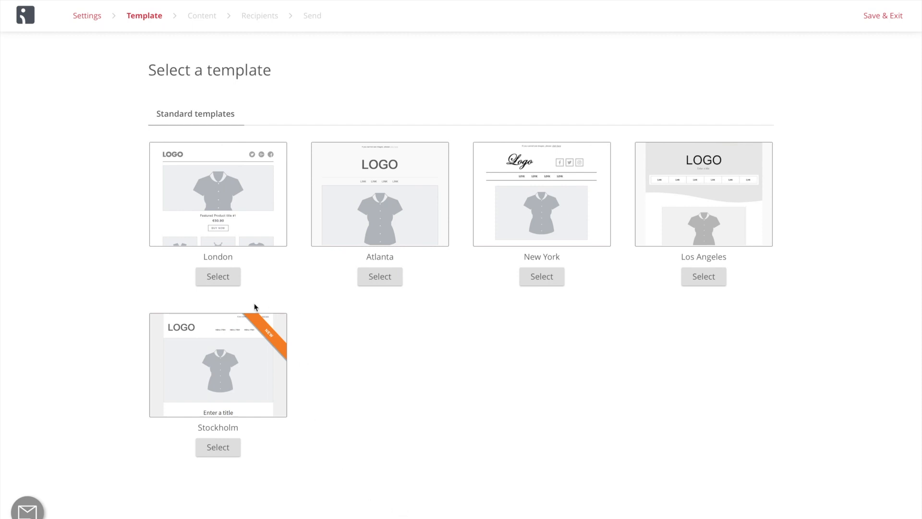
# Choose the London template, move its large image block below the three-product block and remove the product block.
pyautogui.click(221, 279)
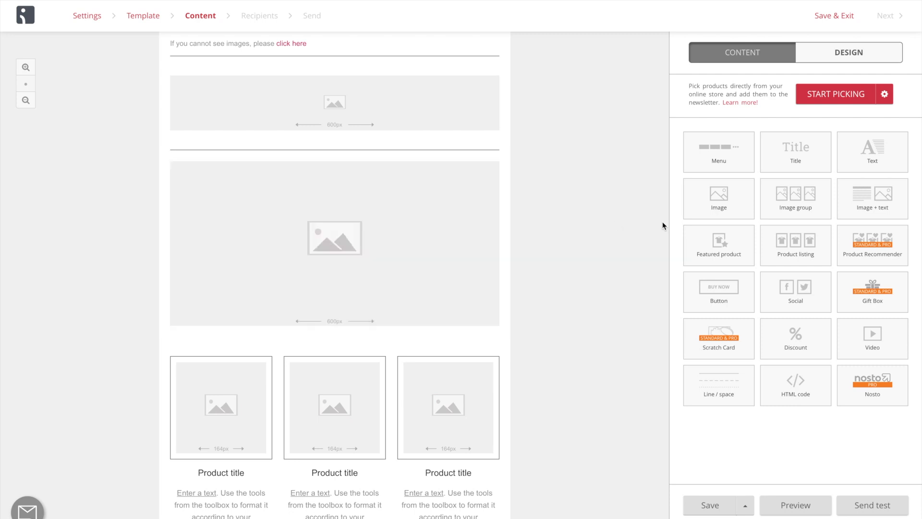
pyautogui.moveTo(208, 158); pyautogui.dragTo(206, 380)
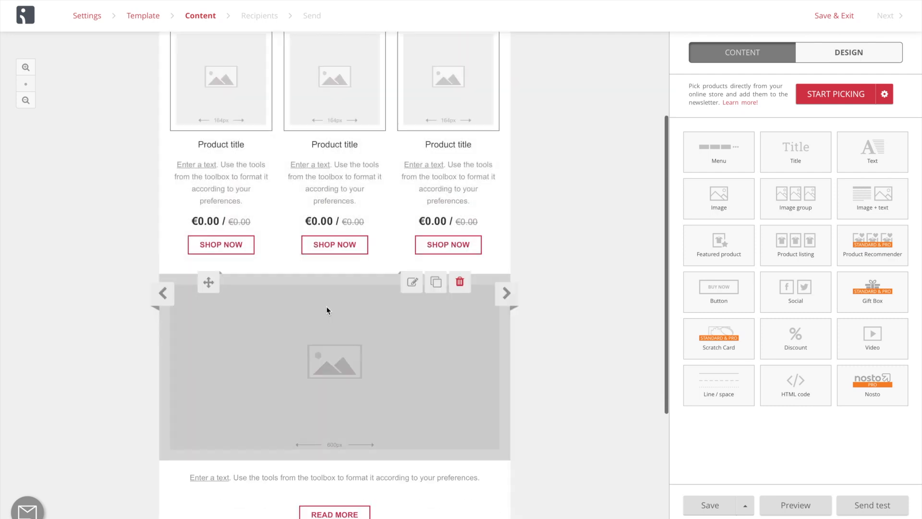
pyautogui.scroll(3, 328, 309)
pyautogui.click(460, 159)
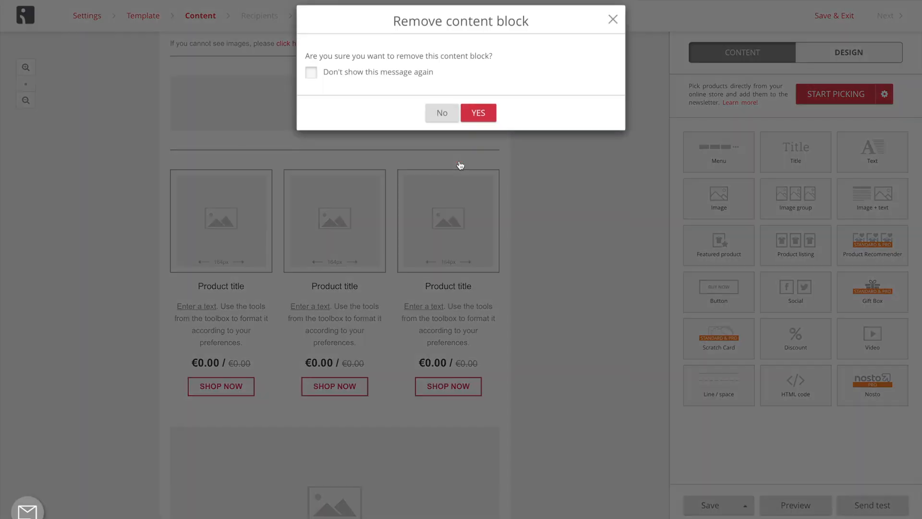
pyautogui.click(478, 119)
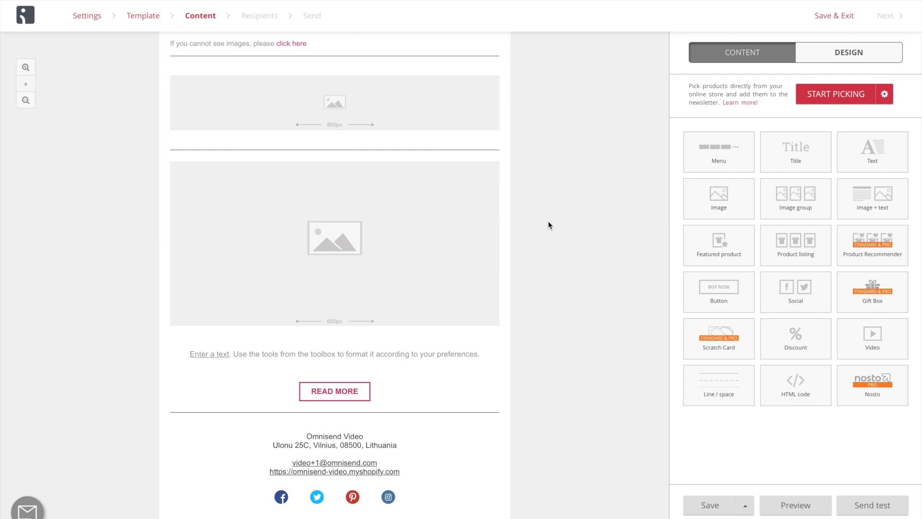
# Try the Blue and Nature design themes on the email and apply the Grey theme.
pyautogui.click(866, 60)
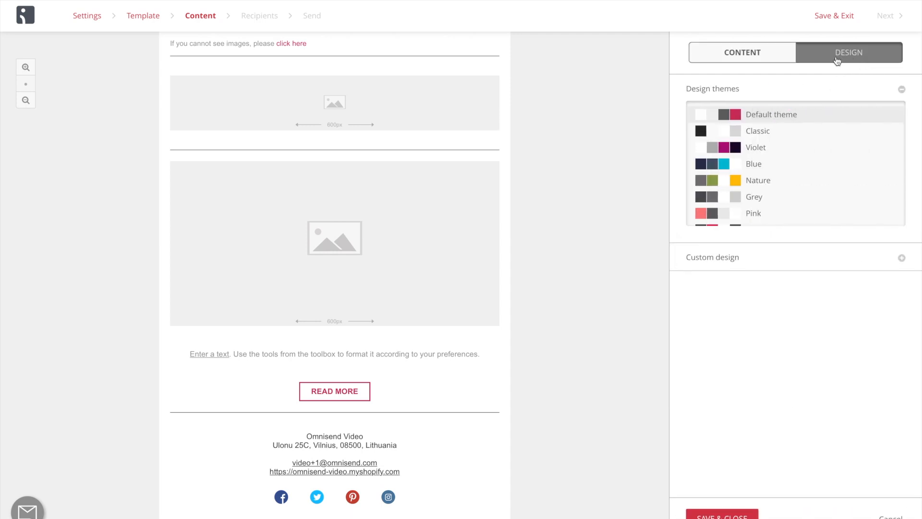
pyautogui.click(760, 170)
pyautogui.click(761, 183)
pyautogui.click(758, 198)
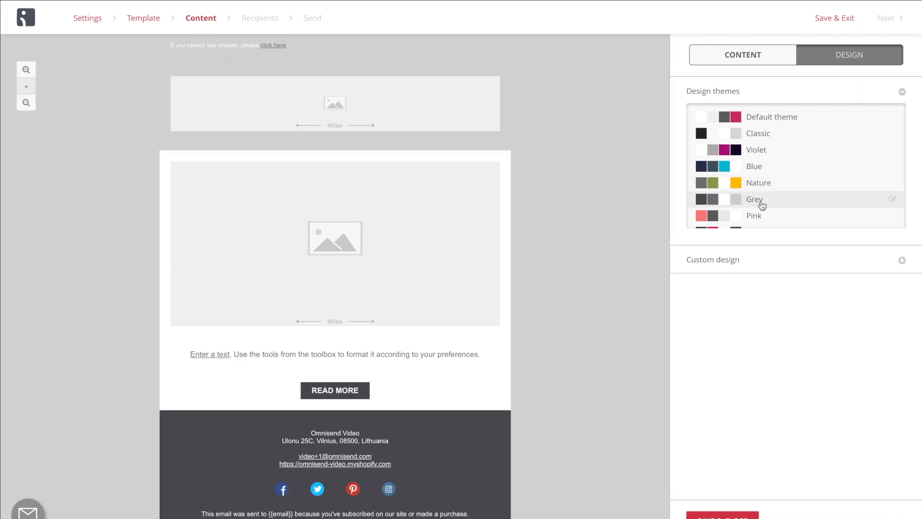
# Review the custom design styles and apply a light textured pattern with colour #f9f9fa to the email's body background.
pyautogui.scroll(-1, 759, 201)
pyautogui.click(742, 264)
pyautogui.scroll(-5, 742, 265)
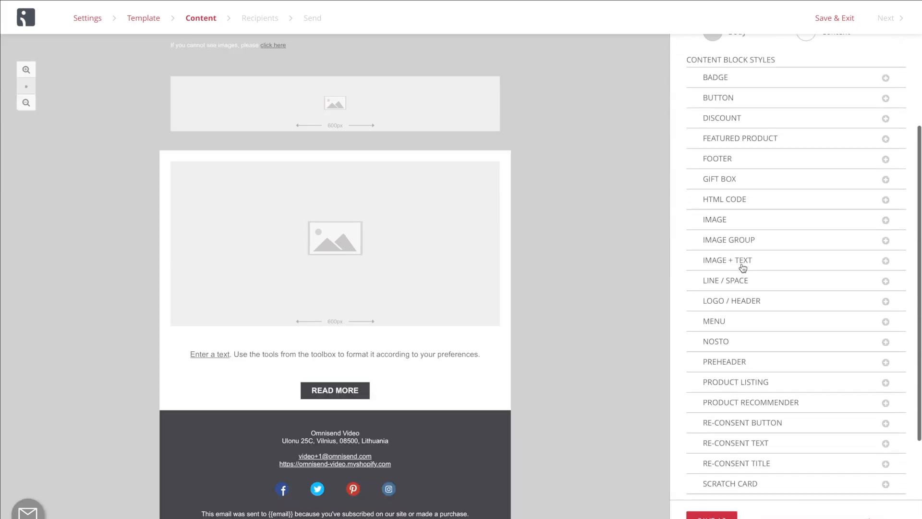
pyautogui.scroll(5, 741, 260)
pyautogui.click(721, 171)
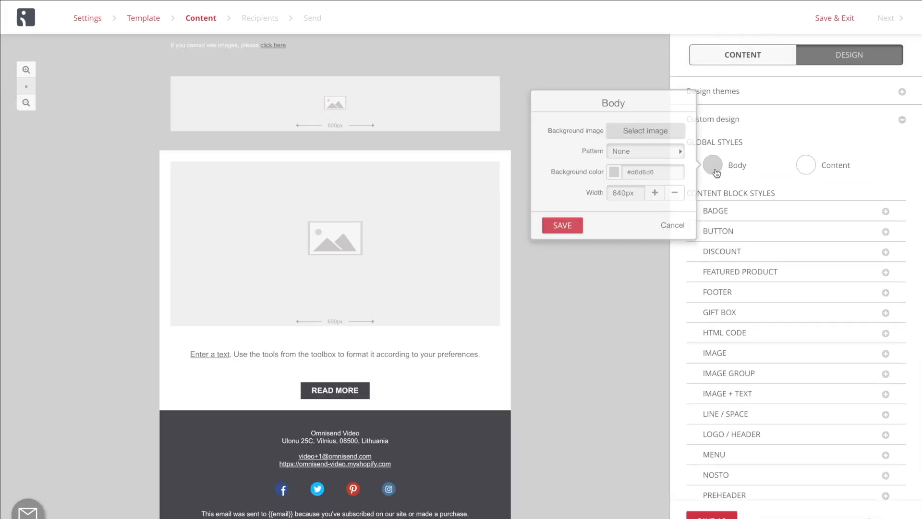
pyautogui.click(658, 152)
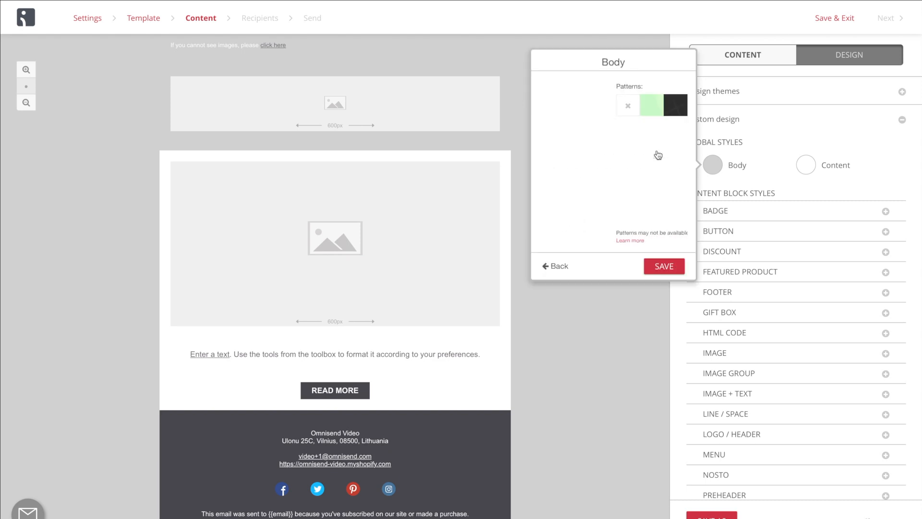
pyautogui.click(604, 129)
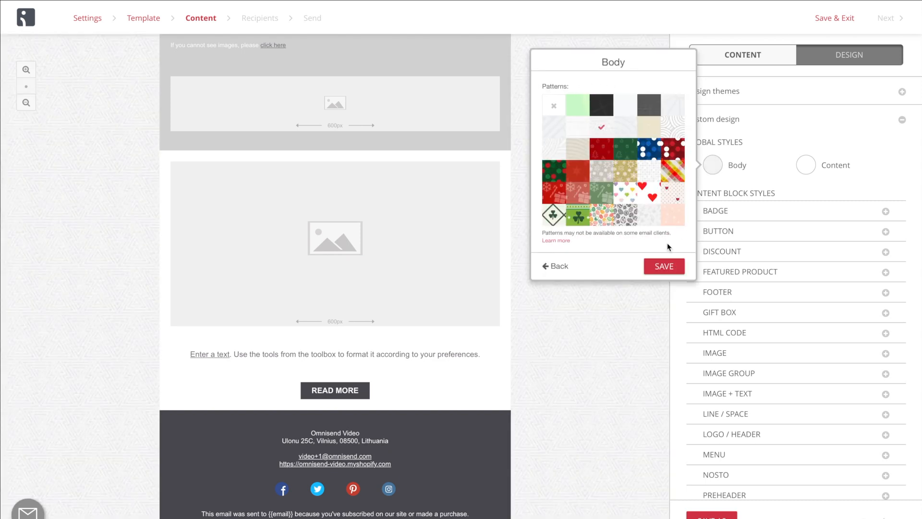
pyautogui.click(664, 266)
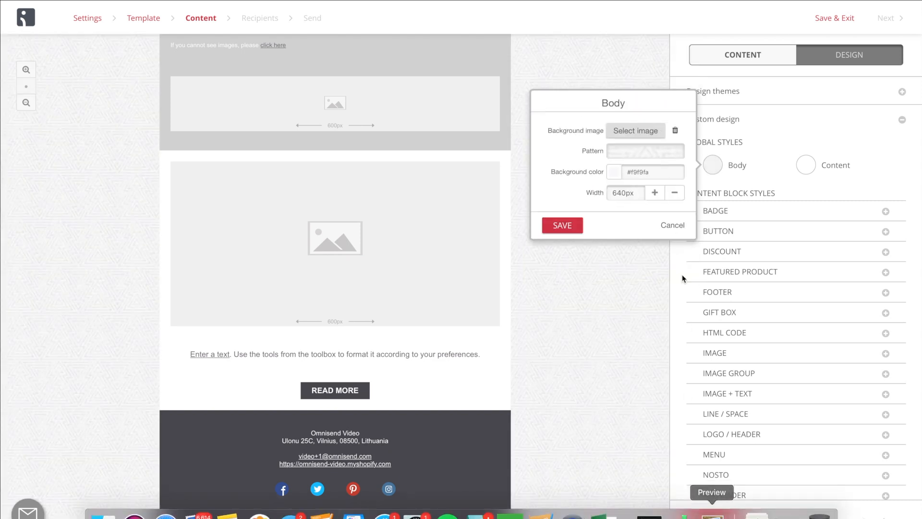
pyautogui.click(578, 230)
# Save the customized design as "My design" and return to the email's content blocks.
pyautogui.click(712, 516)
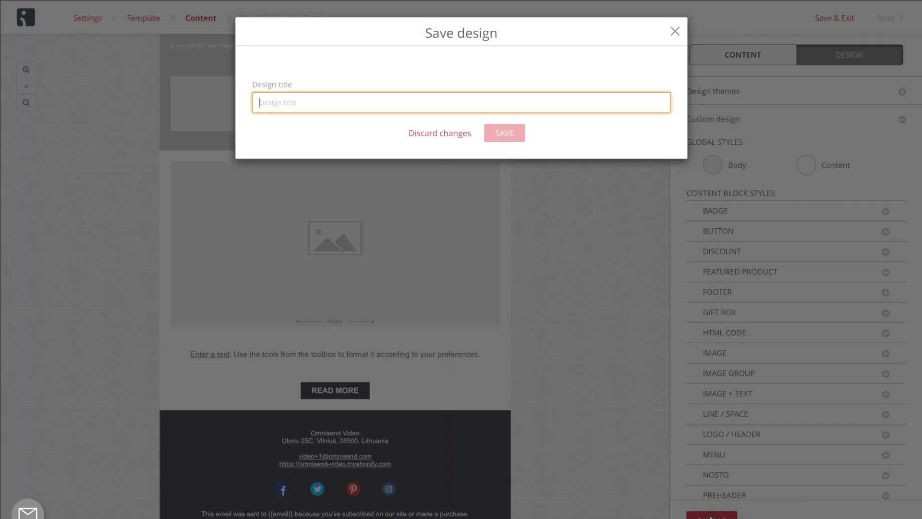
pyautogui.write('My design')
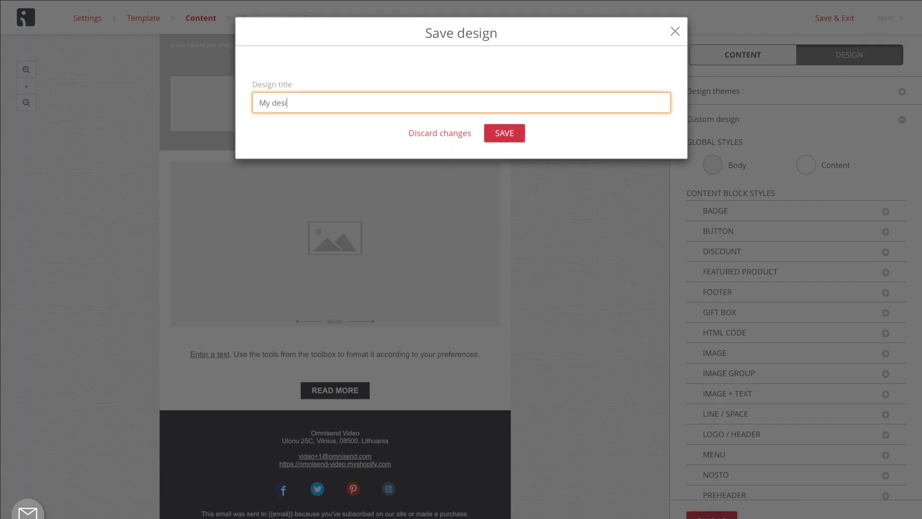
pyautogui.click(508, 141)
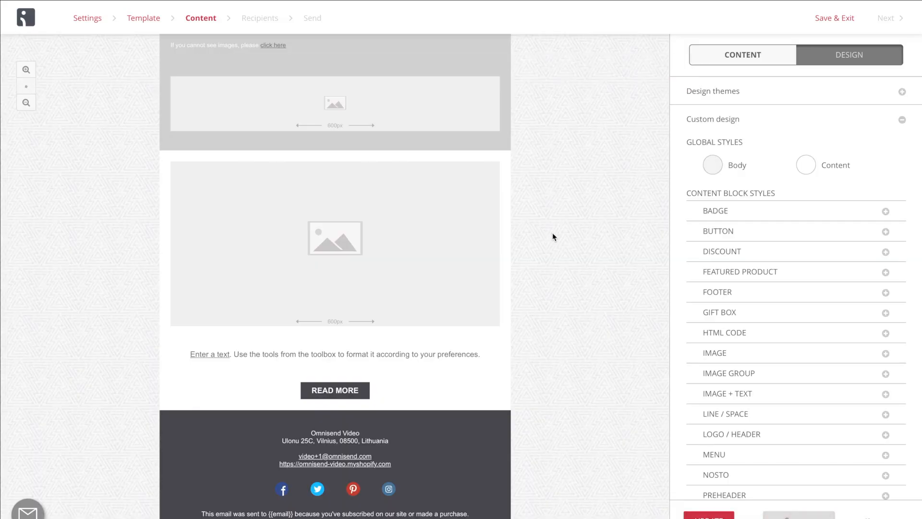
pyautogui.click(866, 516)
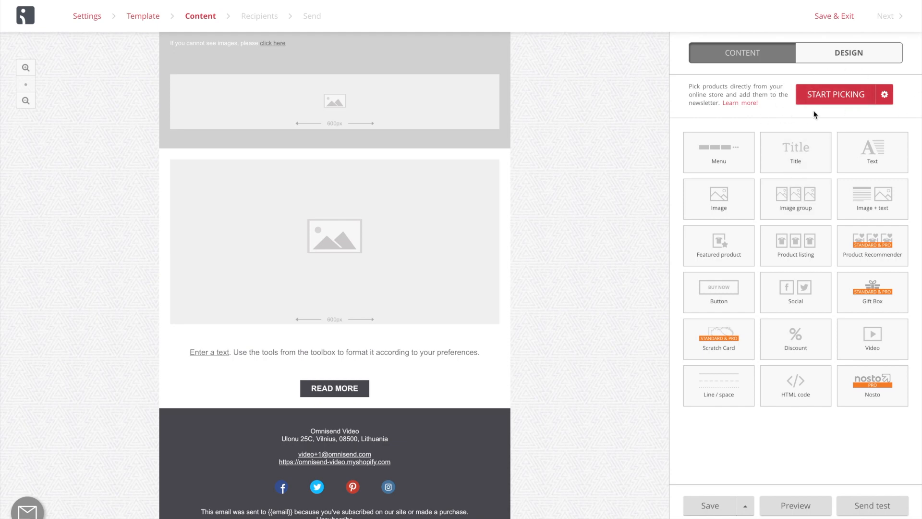
# Start the store's product picker and add the Classic t-shirt bodysuit to the picked products.
pyautogui.click(844, 101)
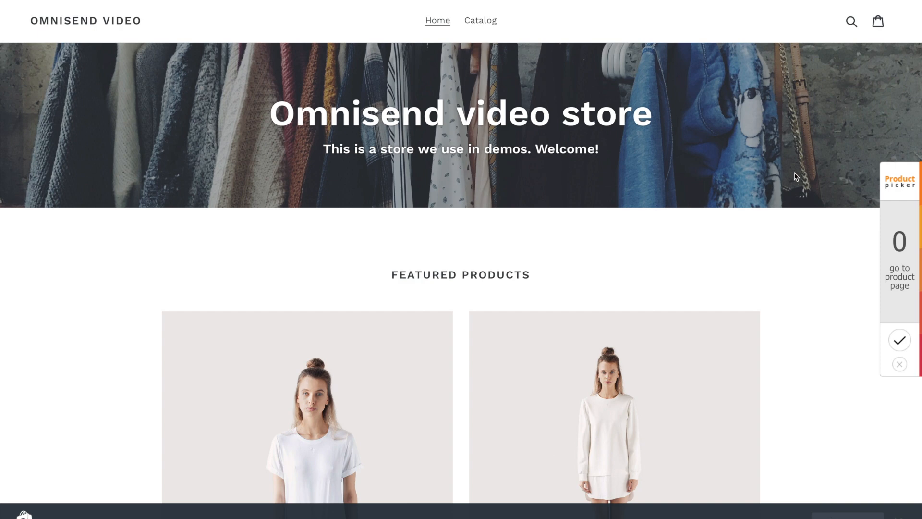
pyautogui.scroll(-3, 789, 215)
pyautogui.scroll(-1, 788, 215)
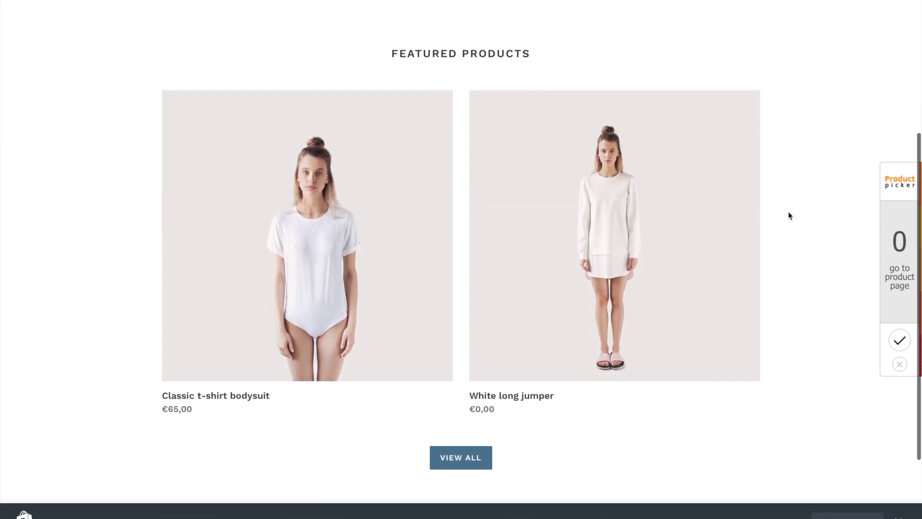
pyautogui.click(292, 258)
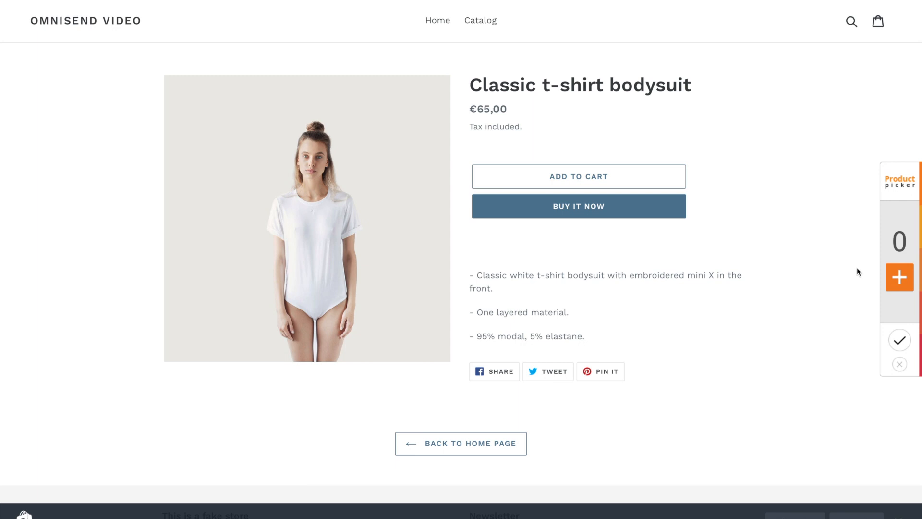
pyautogui.click(896, 277)
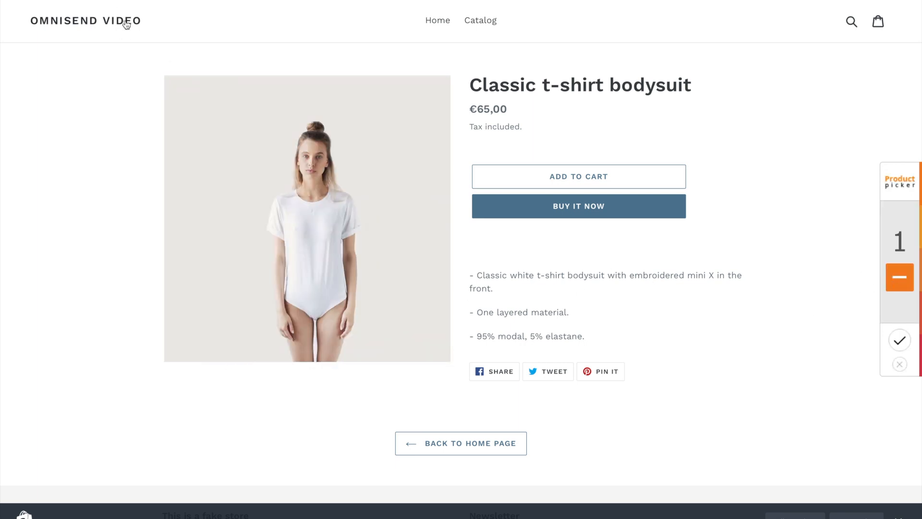
# Add the White long jumper from the store home page to the picked products and confirm the selection.
pyautogui.click(126, 24)
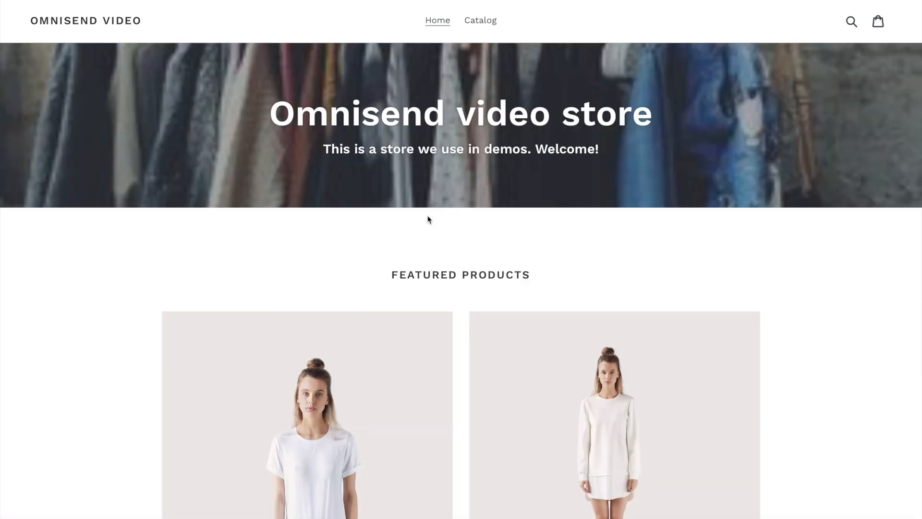
pyautogui.click(615, 368)
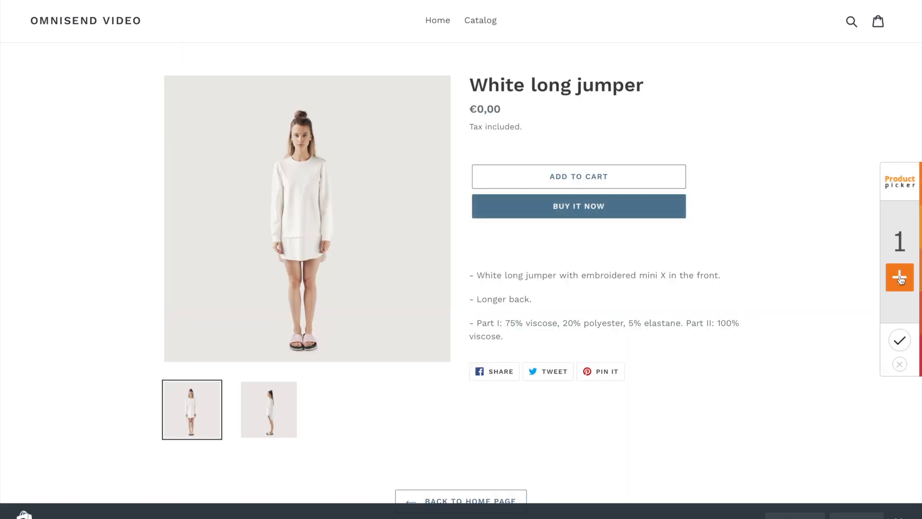
pyautogui.click(901, 278)
pyautogui.click(899, 340)
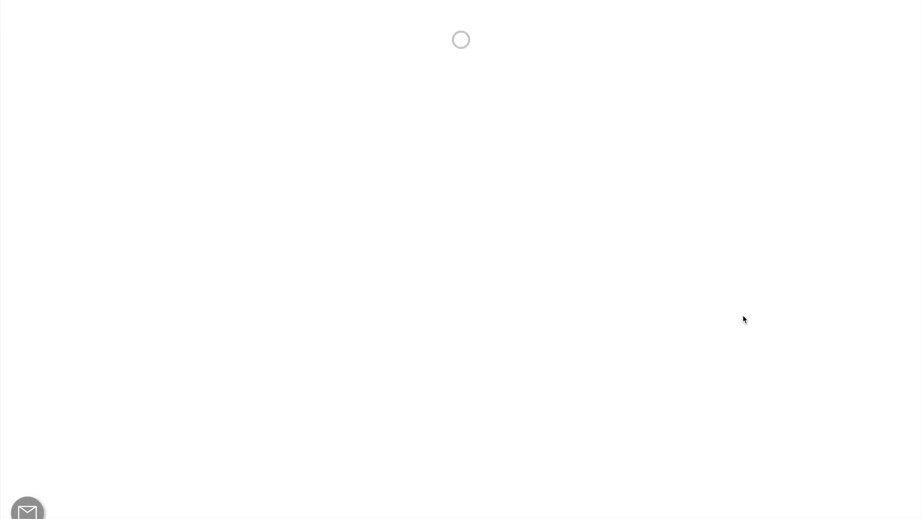
# Open the email's product listing for editing, review the Classic t-shirt bodysuit's details, and save the block.
pyautogui.scroll(-6, 621, 313)
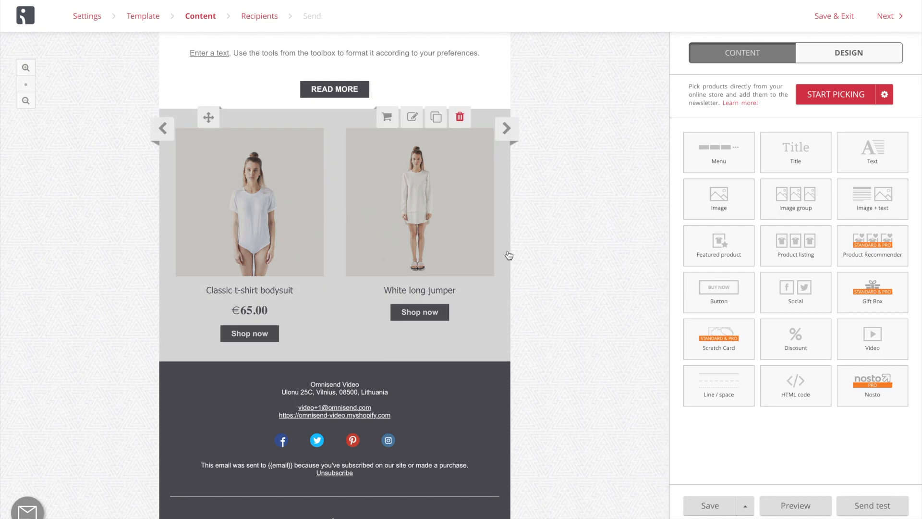
pyautogui.click(407, 261)
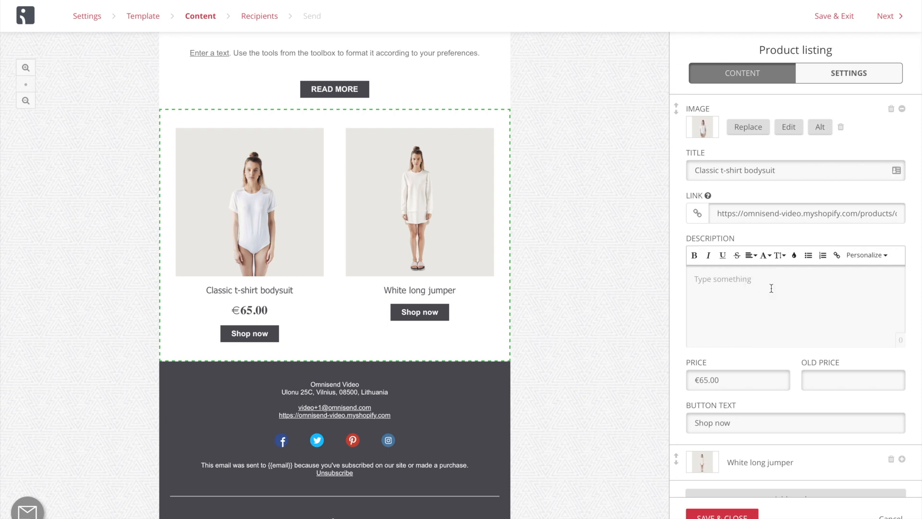
pyautogui.click(733, 514)
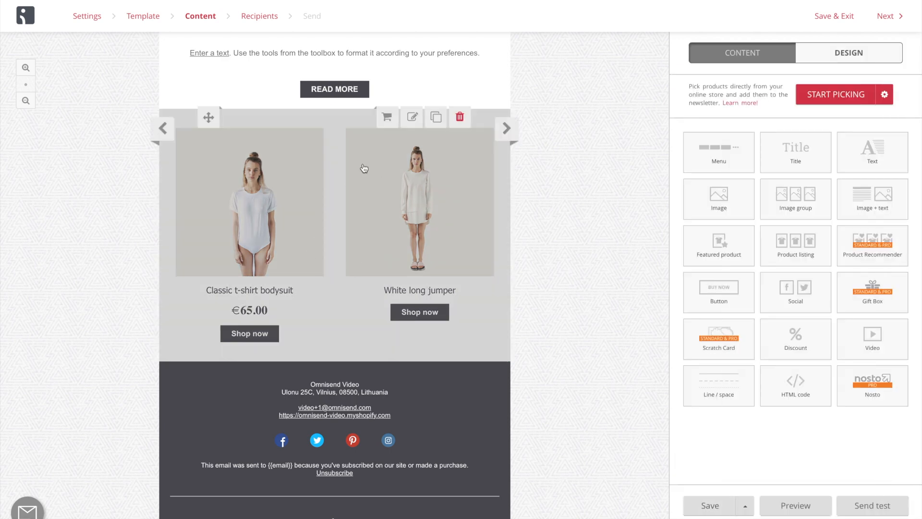
# Check the Product Picker's import options by toggling price, product photo and old price off and on, and save the settings.
pyautogui.click(884, 96)
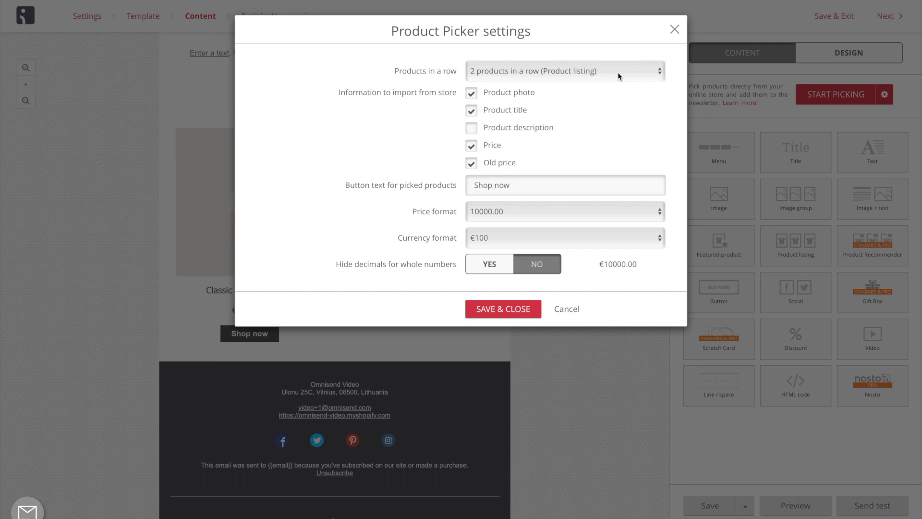
pyautogui.click(471, 148)
pyautogui.click(471, 148)
pyautogui.click(472, 96)
pyautogui.click(473, 98)
pyautogui.click(473, 166)
pyautogui.click(473, 166)
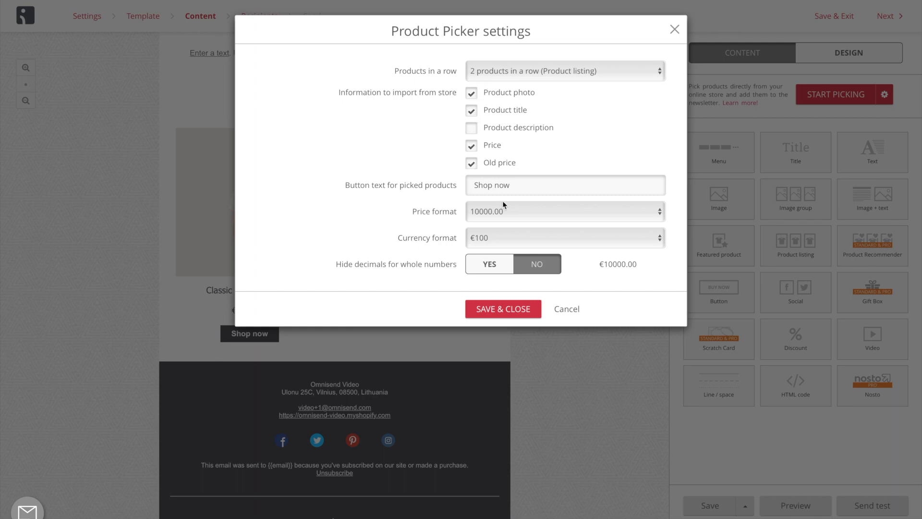
pyautogui.click(504, 309)
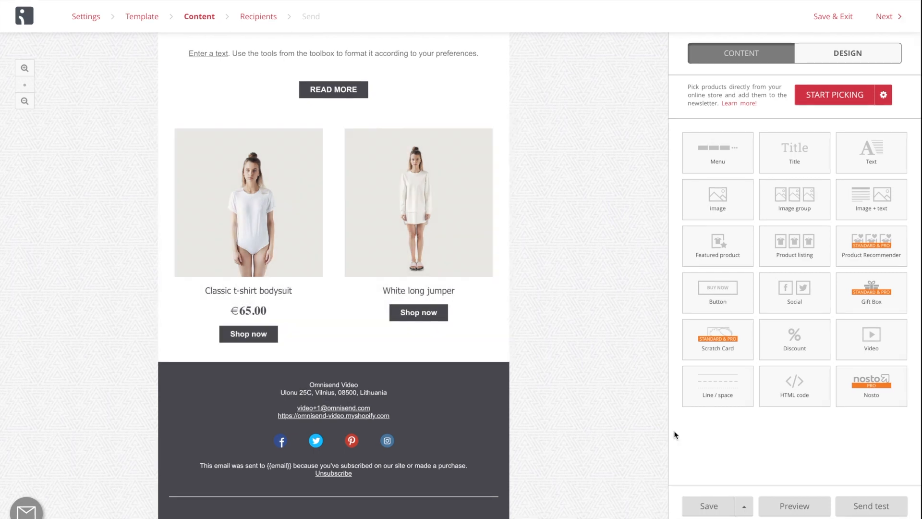
# Preview the email in desktop and mobile views, rotate the phone to landscape, and return to the editor.
pyautogui.scroll(5, 574, 303)
pyautogui.scroll(2, 574, 305)
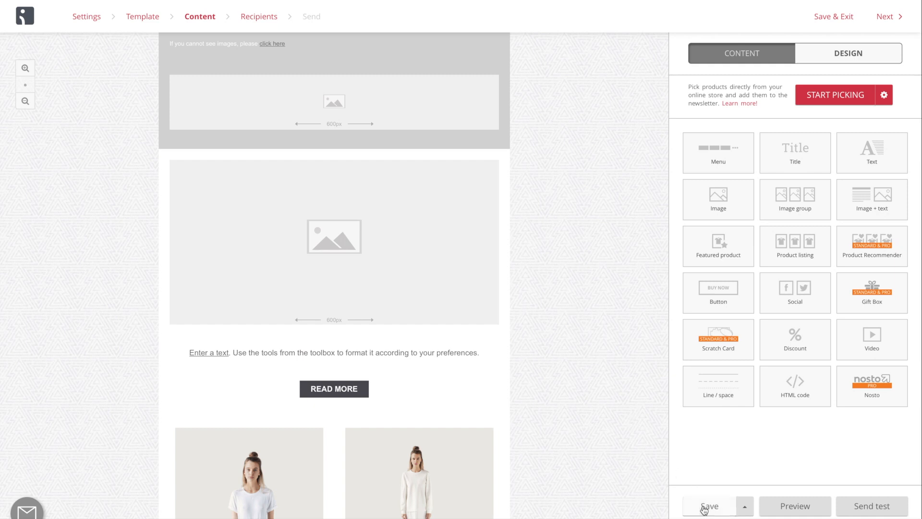
pyautogui.click(744, 507)
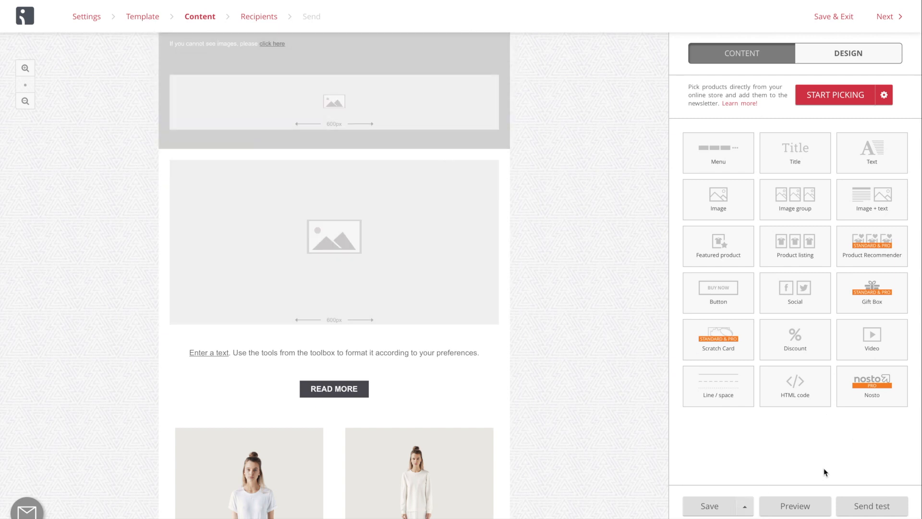
pyautogui.click(802, 505)
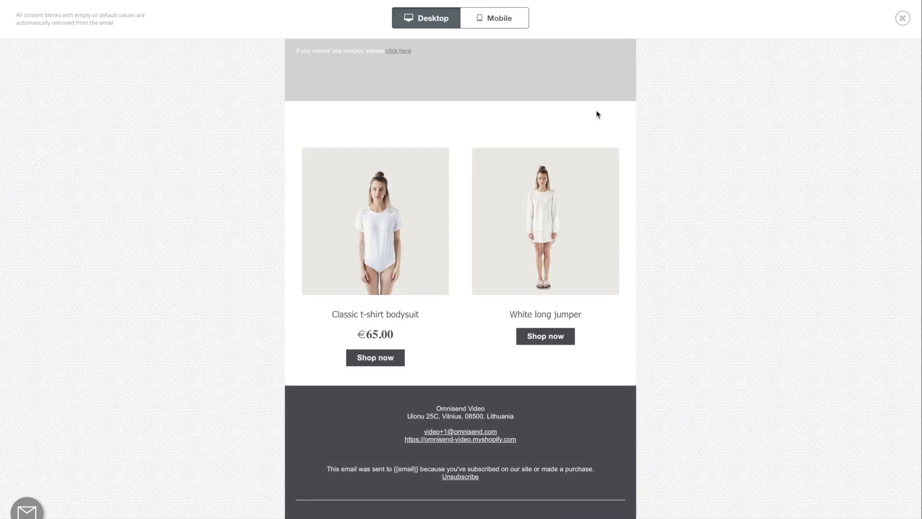
pyautogui.click(497, 29)
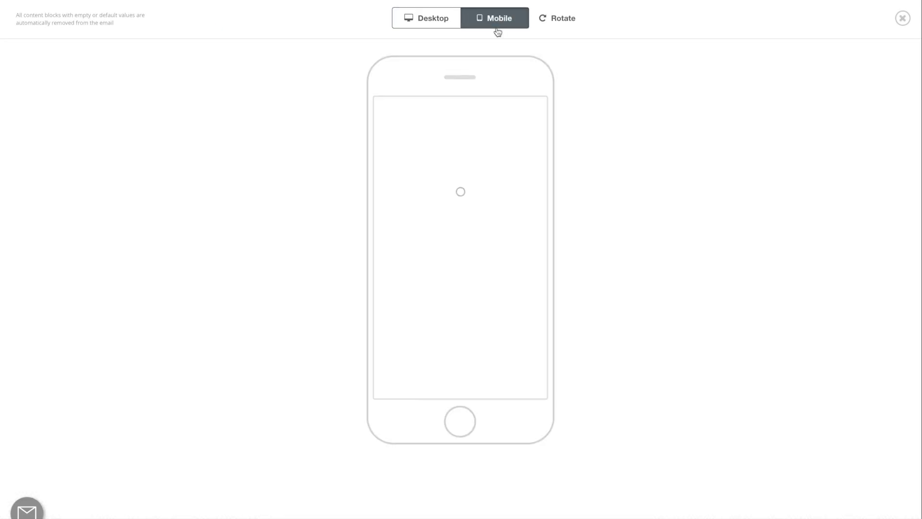
pyautogui.click(558, 25)
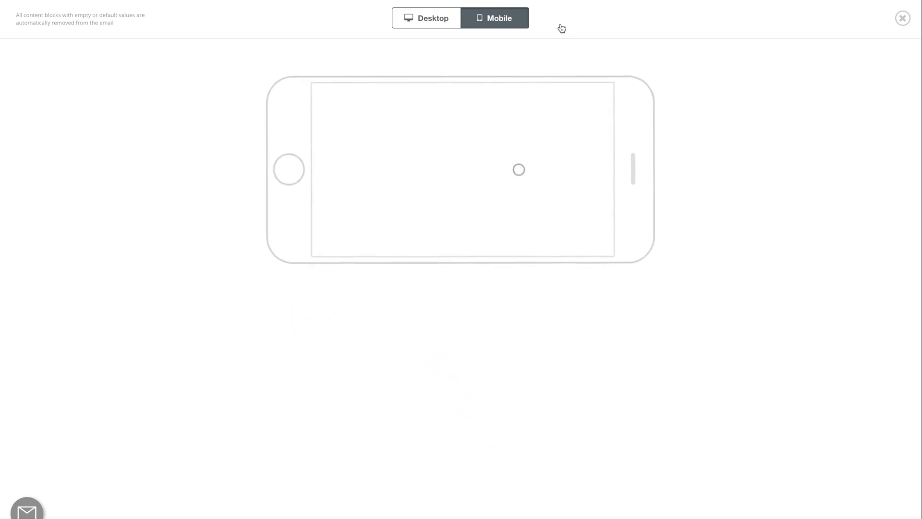
pyautogui.scroll(-3, 536, 130)
pyautogui.scroll(3, 536, 130)
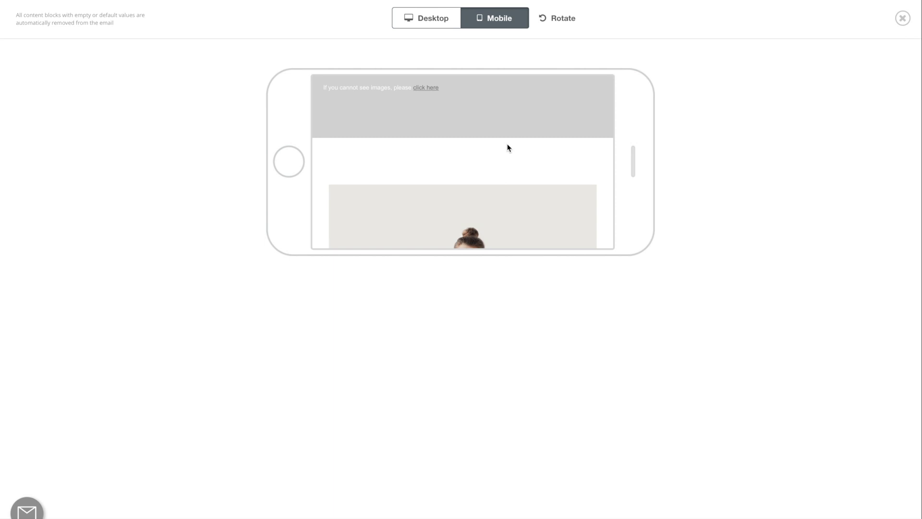
pyautogui.click(902, 19)
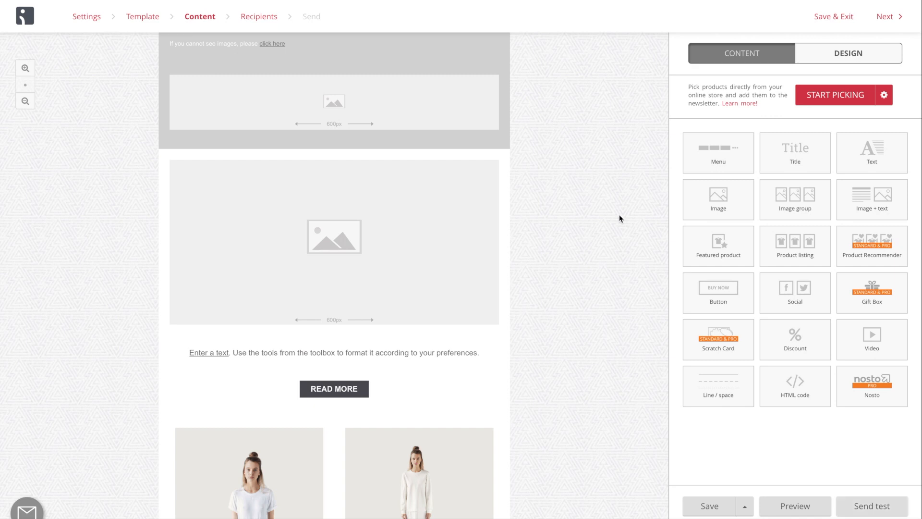
# Proceed to the campaign's recipients, opt to choose subscribers, and select the First segment.
pyautogui.click(891, 20)
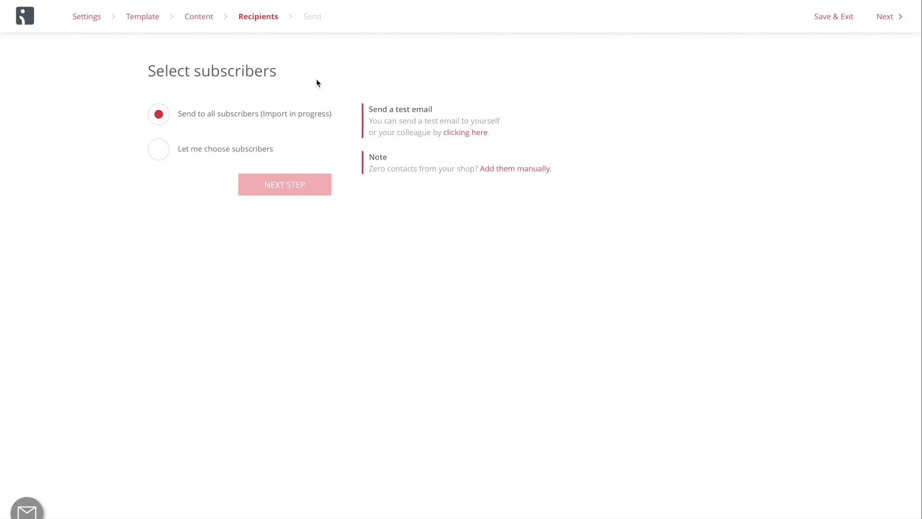
pyautogui.click(158, 152)
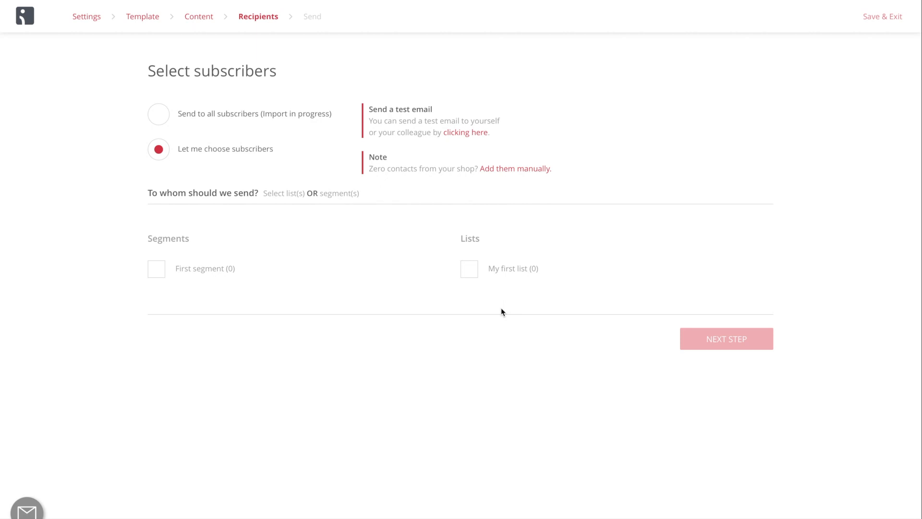
pyautogui.click(156, 269)
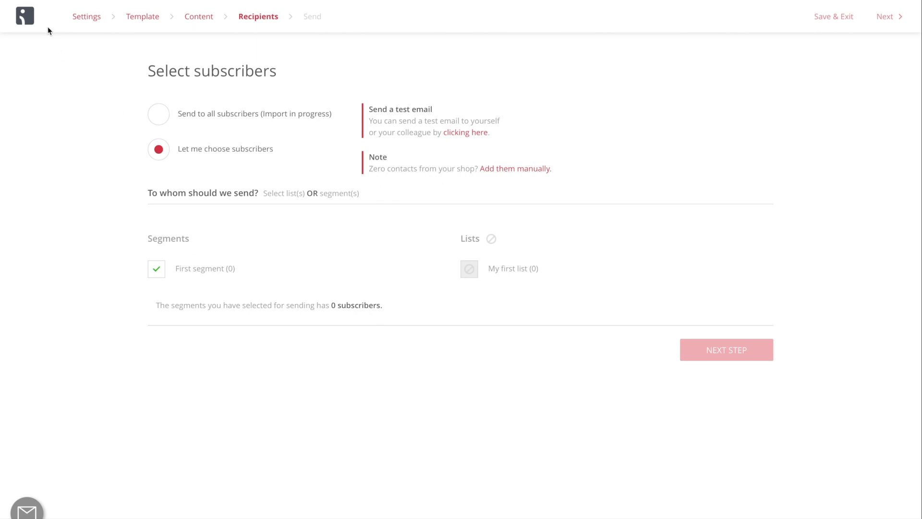
# Leave the campaign editor and start creating a new automation workflow.
pyautogui.click(32, 22)
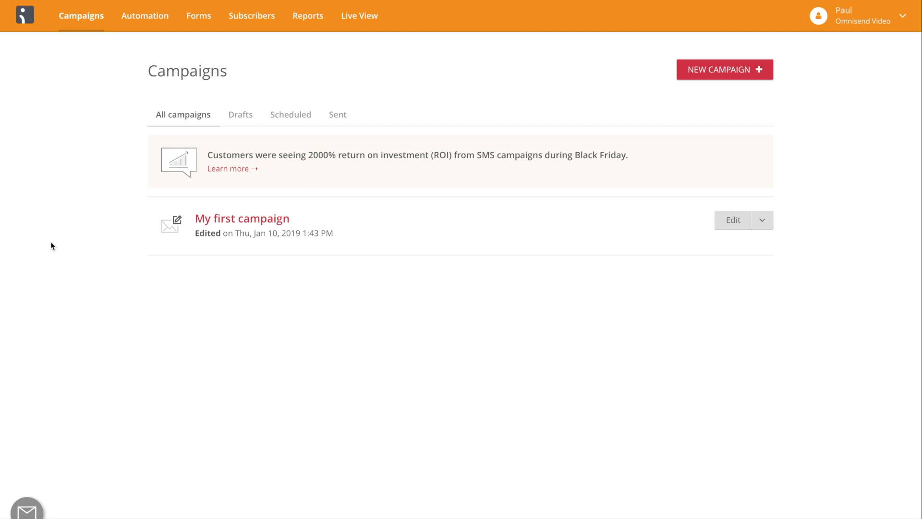
pyautogui.click(155, 22)
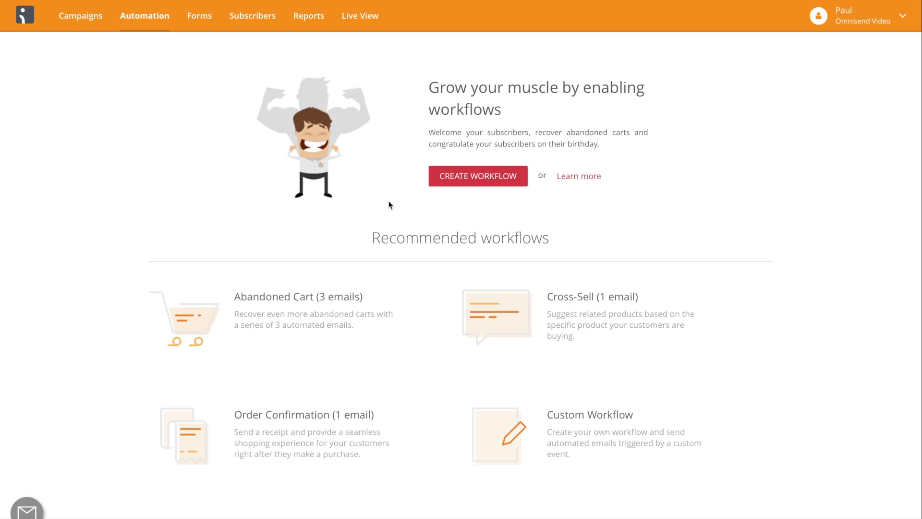
pyautogui.click(466, 178)
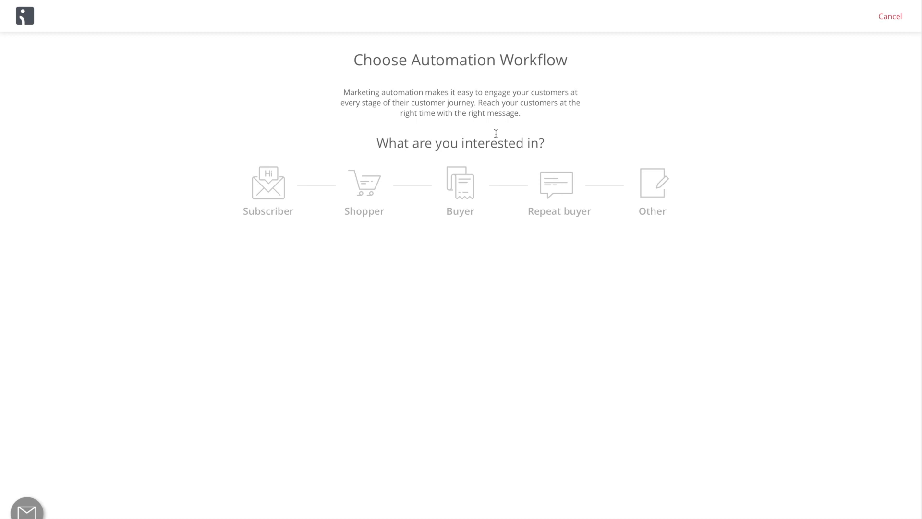
# Examine the workflow presets offered for subscribers, shoppers, buyers, repeat buyers and other cases.
pyautogui.click(285, 189)
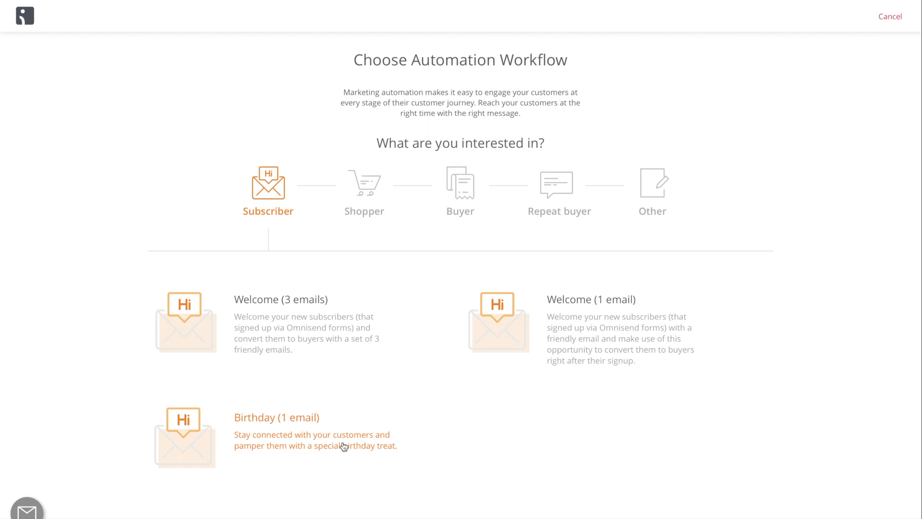
pyautogui.click(378, 172)
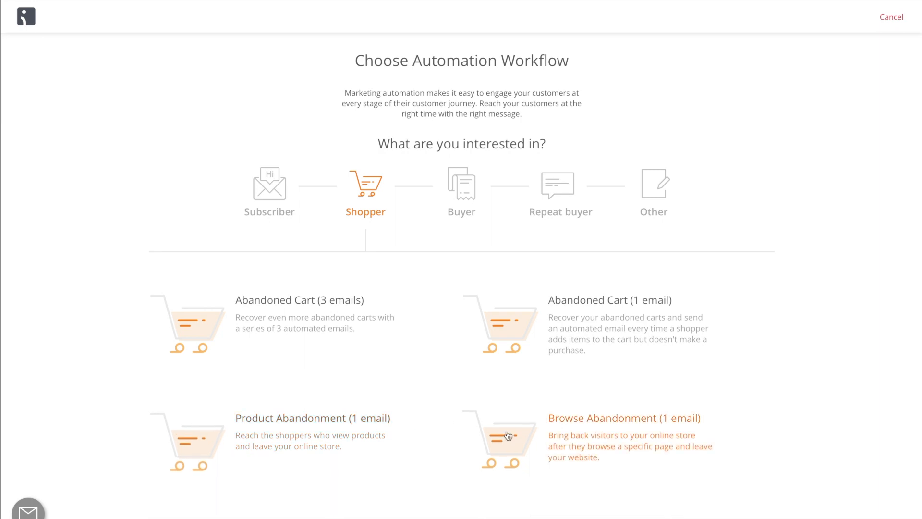
pyautogui.click(458, 178)
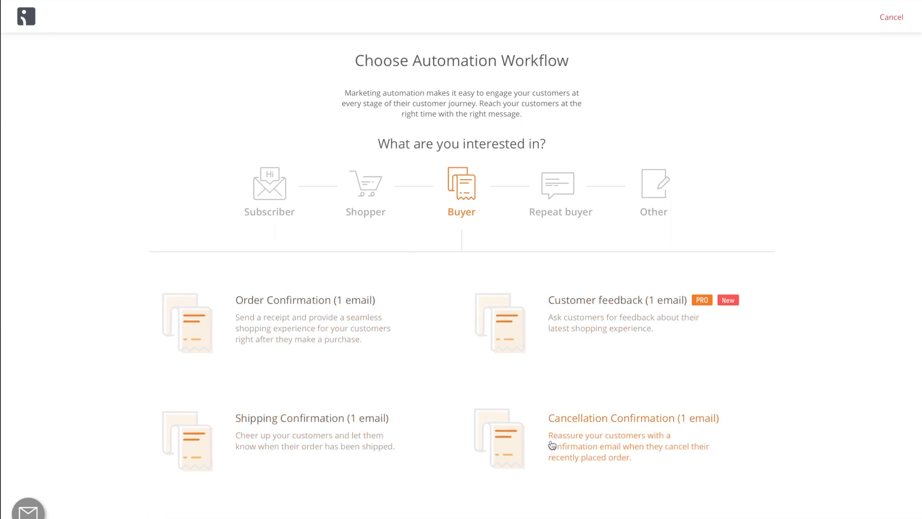
pyautogui.click(565, 194)
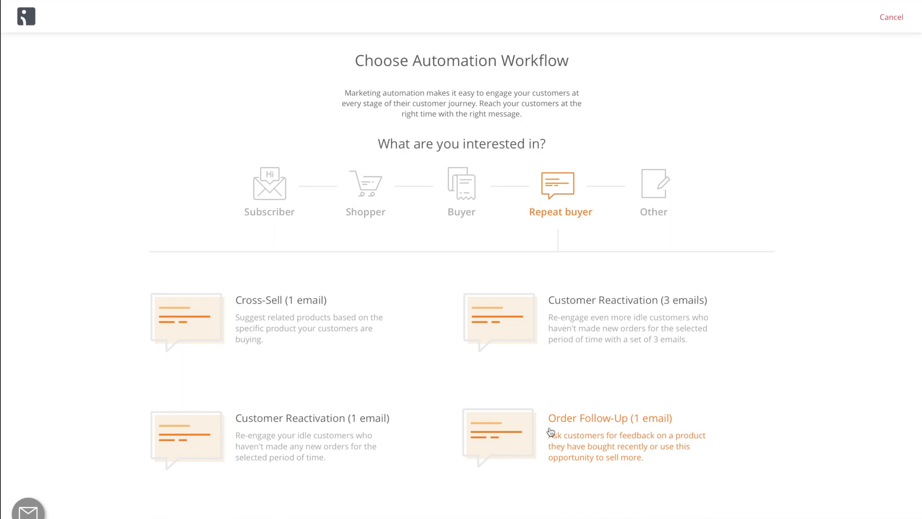
pyautogui.click(669, 207)
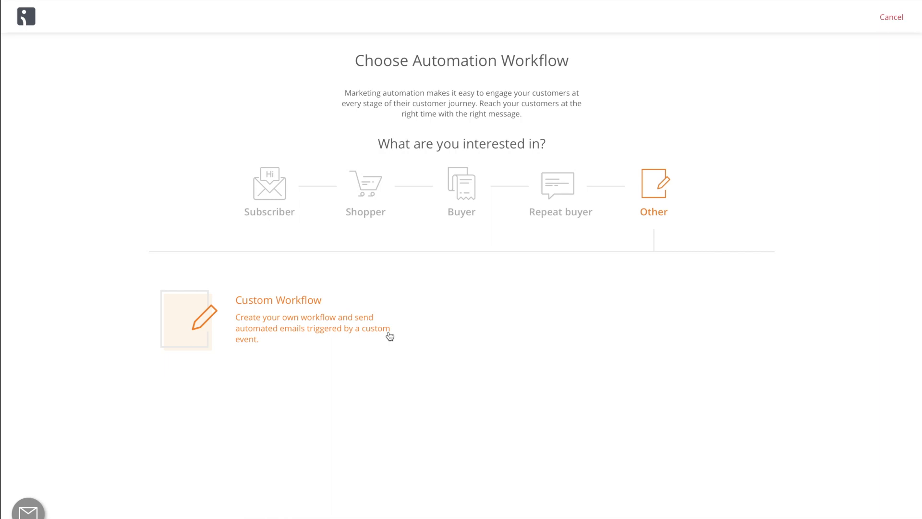
pyautogui.click(282, 210)
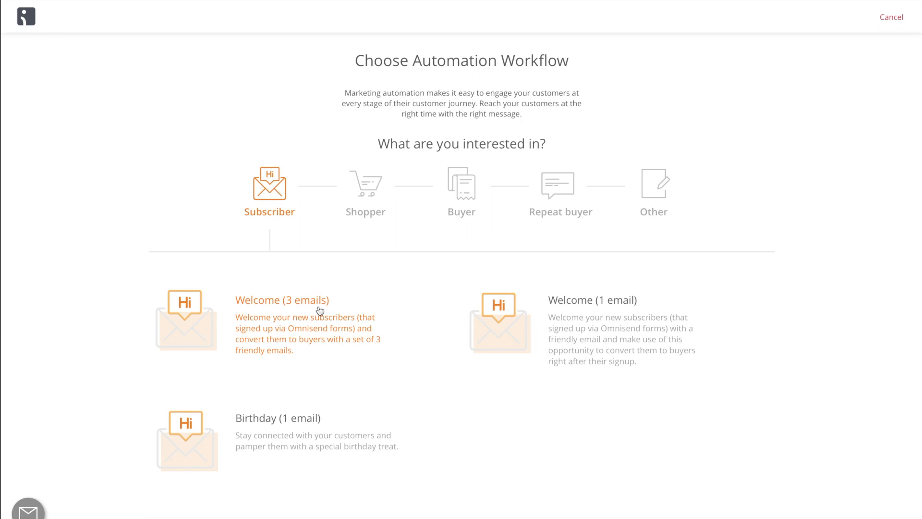
pyautogui.click(376, 201)
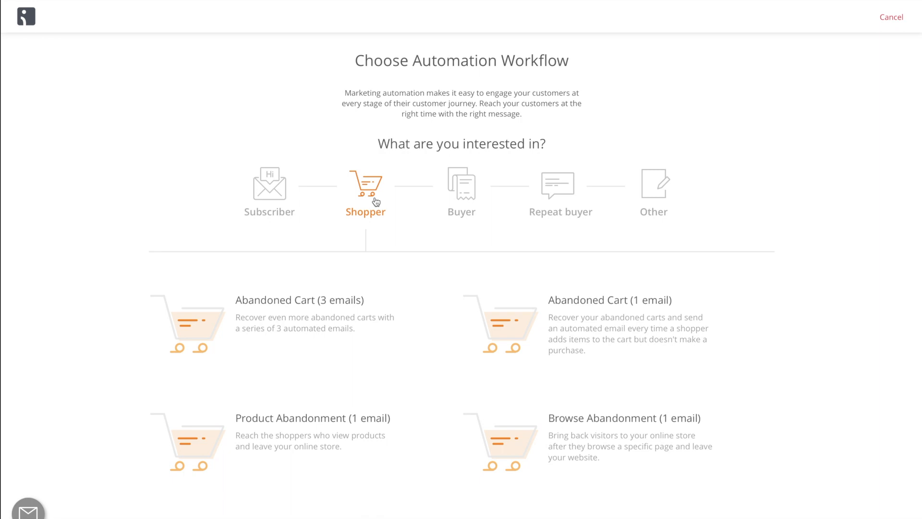
pyautogui.click(473, 201)
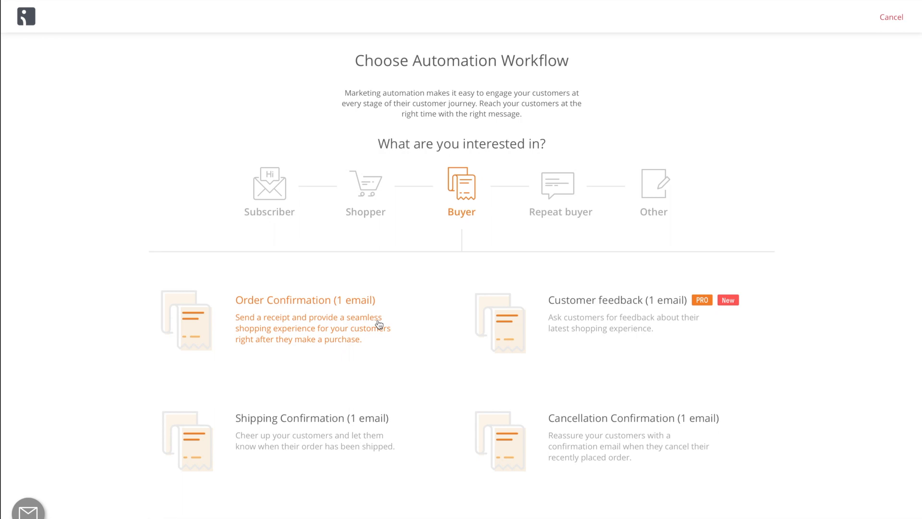
# Create the Abandoned Cart (3 emails) workflow for shoppers and review its trigger, delays and emails through to the end.
pyautogui.click(376, 217)
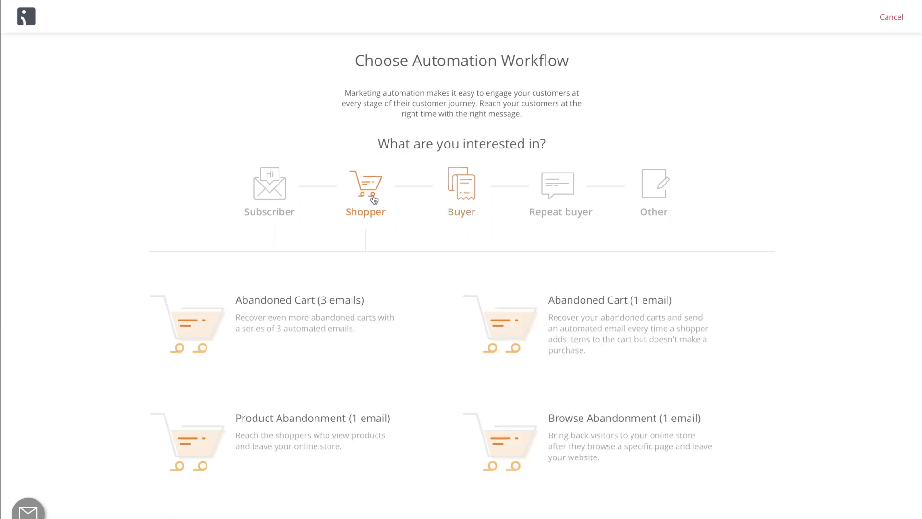
pyautogui.click(322, 306)
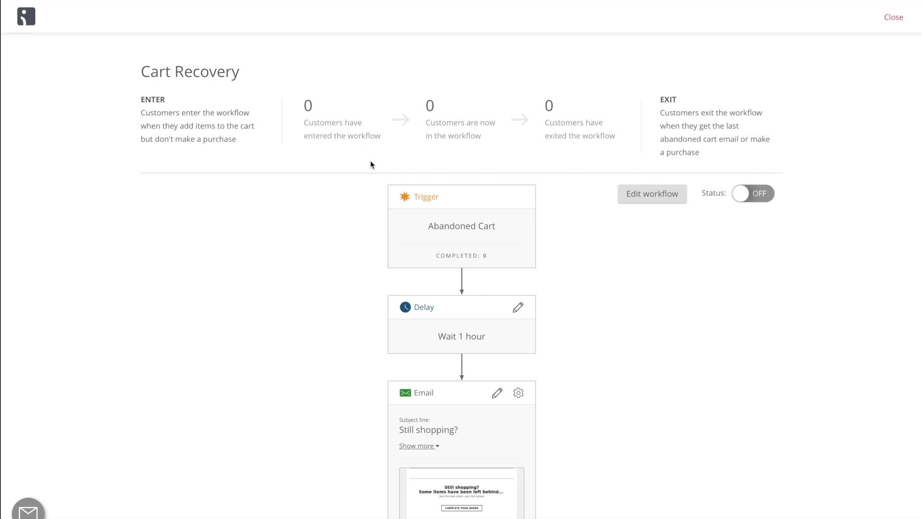
pyautogui.scroll(-3, 370, 161)
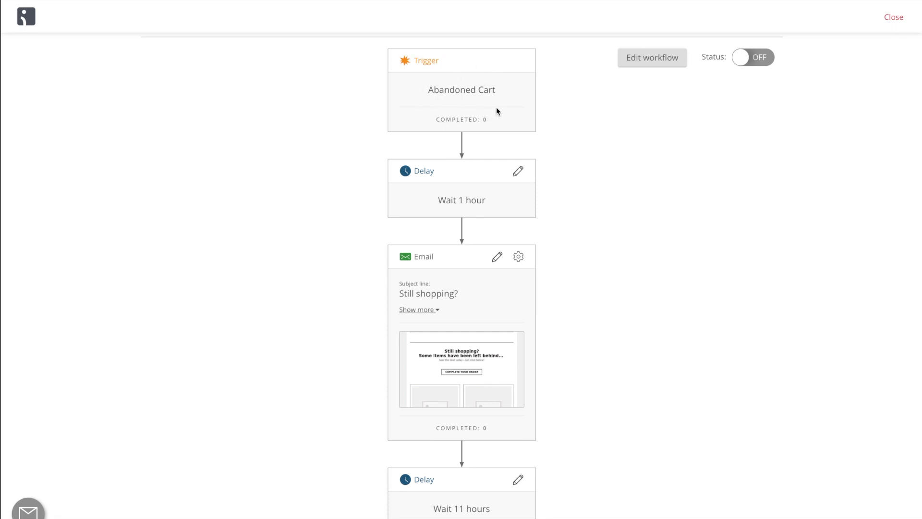
pyautogui.scroll(-1, 497, 108)
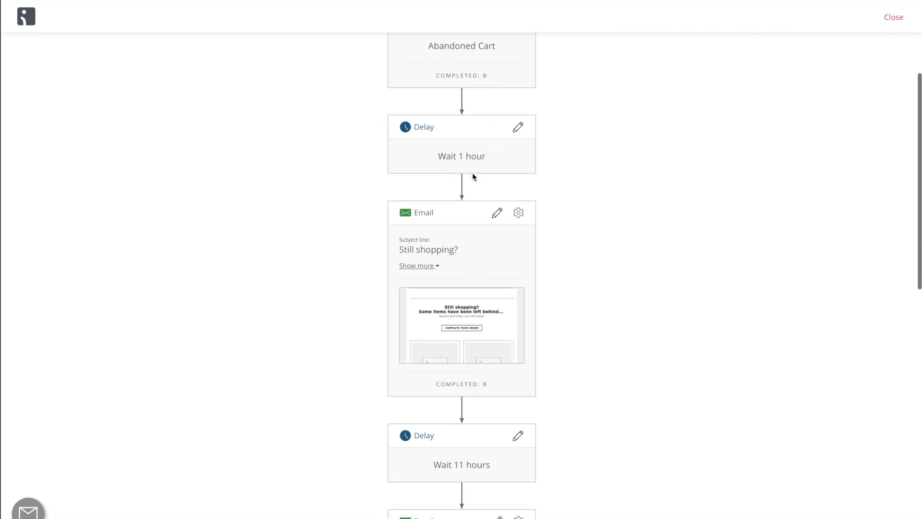
pyautogui.scroll(-2, 535, 168)
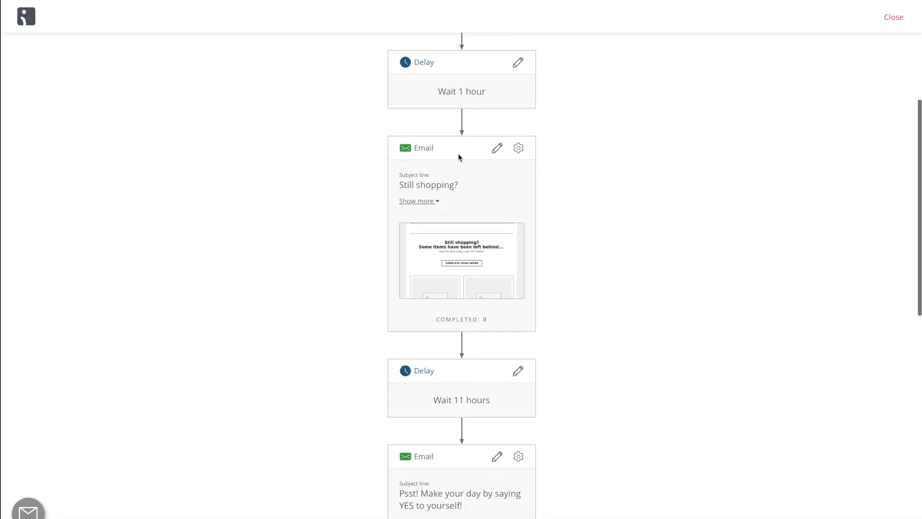
pyautogui.scroll(-5, 428, 141)
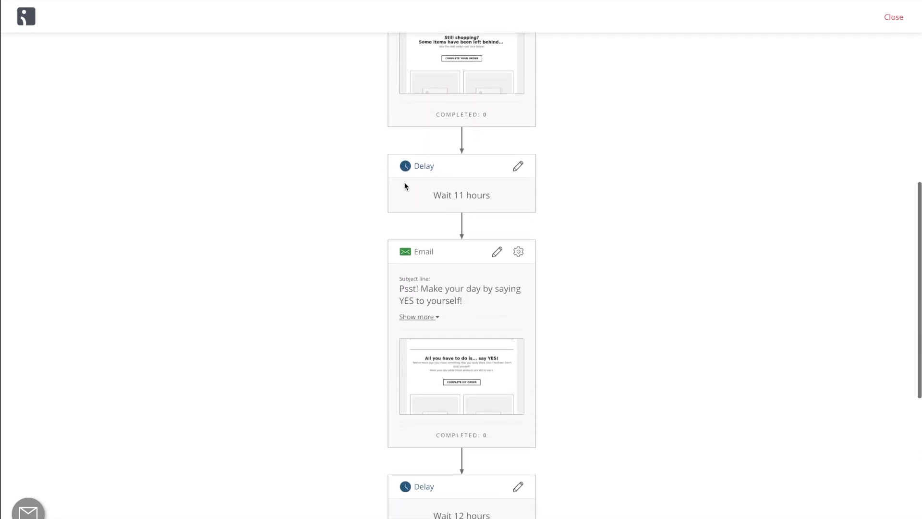
pyautogui.scroll(-3, 462, 195)
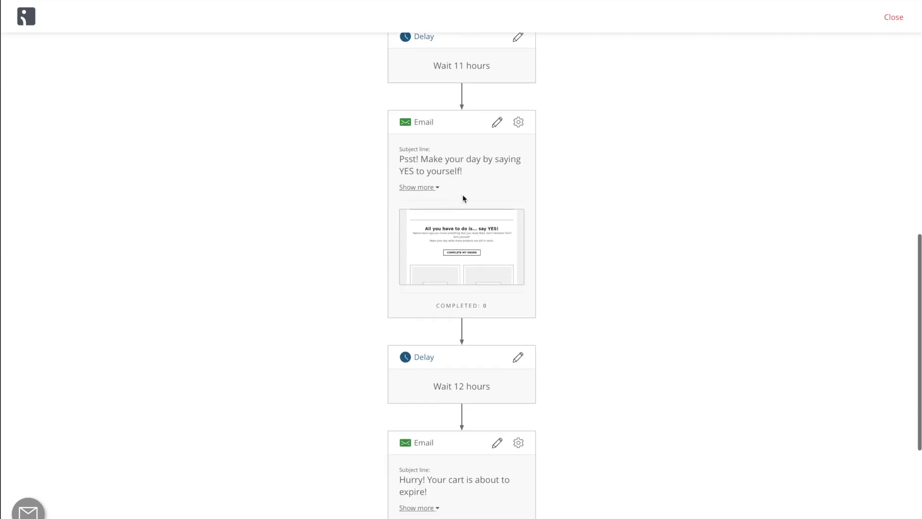
pyautogui.scroll(-5, 491, 154)
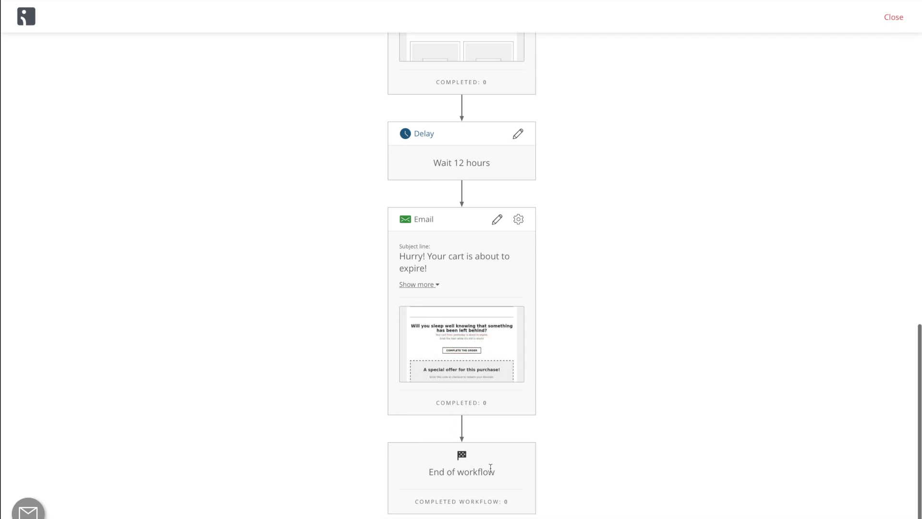
# Open the Cart Recovery workflow for editing.
pyautogui.scroll(15, 566, 414)
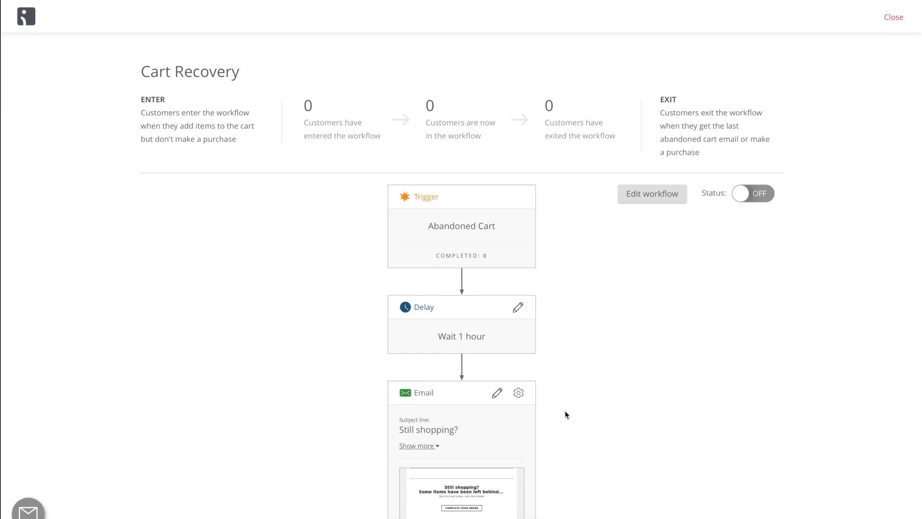
pyautogui.click(636, 197)
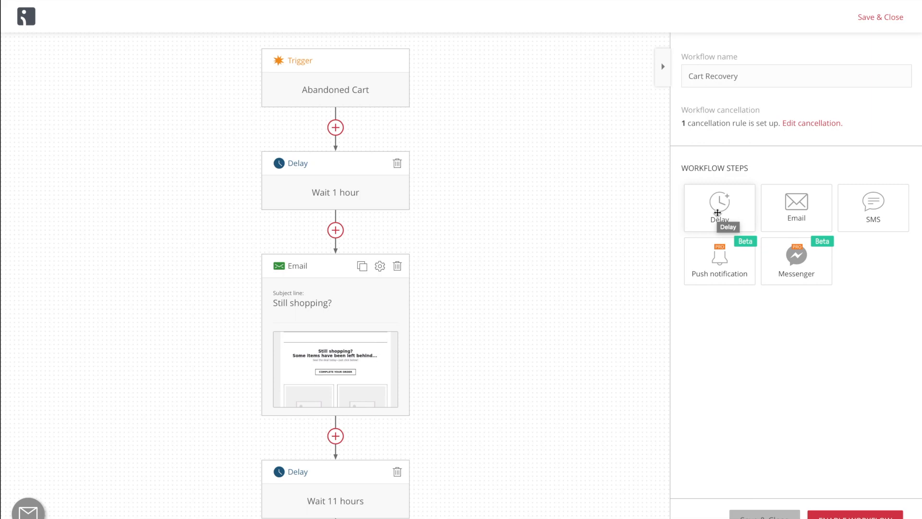
# Add a delay right after the Abandoned Cart trigger, set it to Immediately and save it.
pyautogui.moveTo(717, 212); pyautogui.dragTo(336, 127)
pyautogui.scroll(-1, 411, 177)
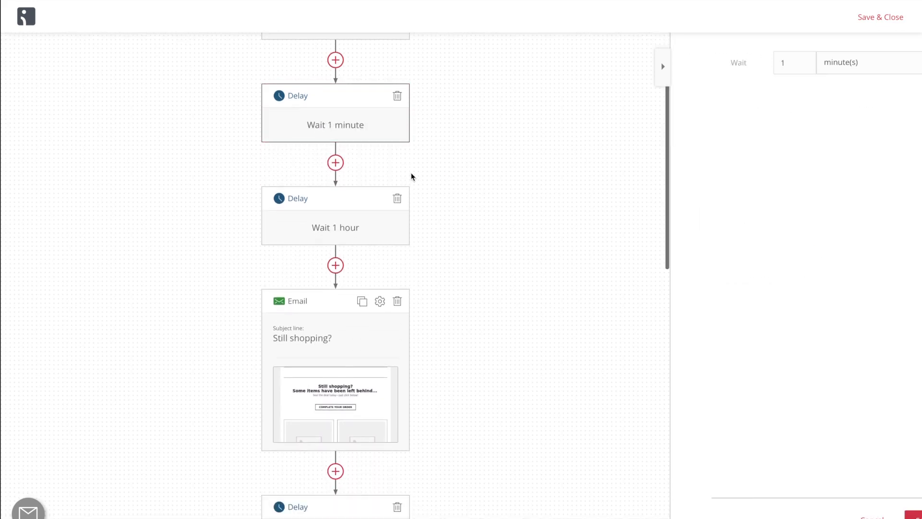
pyautogui.click(831, 65)
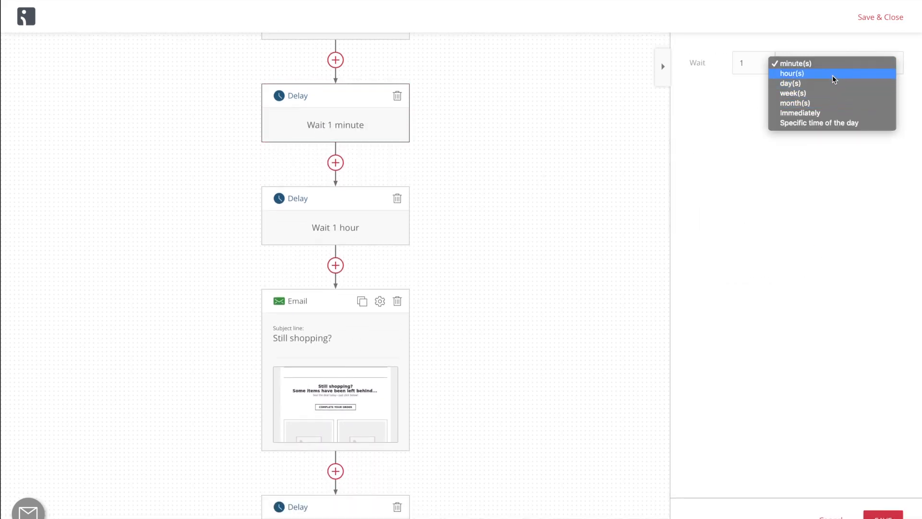
pyautogui.click(753, 153)
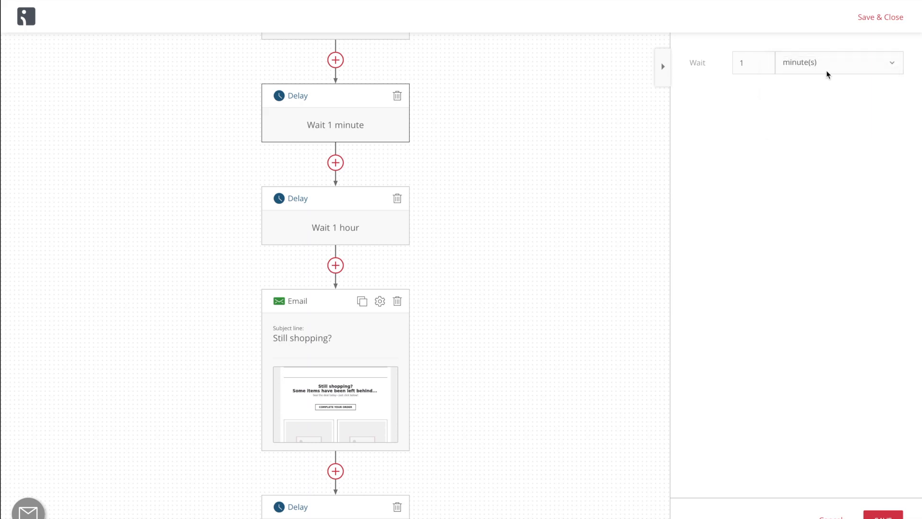
pyautogui.click(827, 72)
pyautogui.click(819, 113)
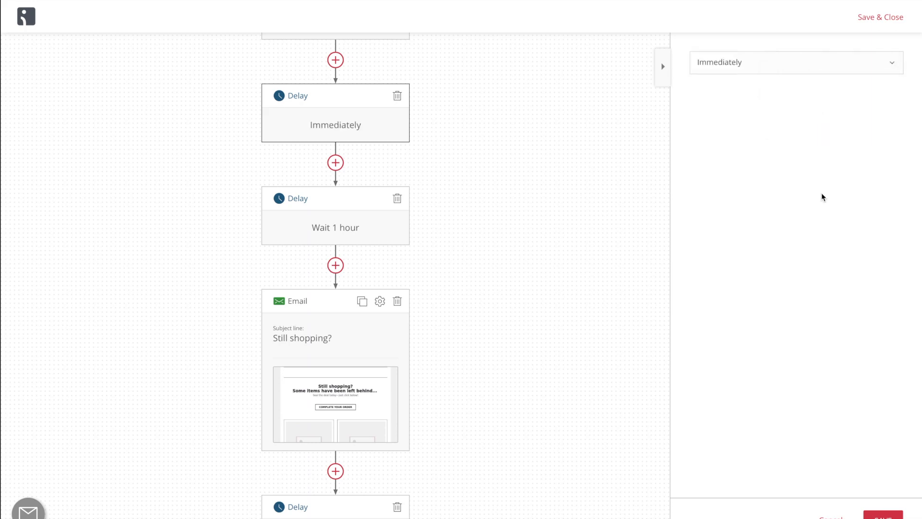
pyautogui.click(883, 515)
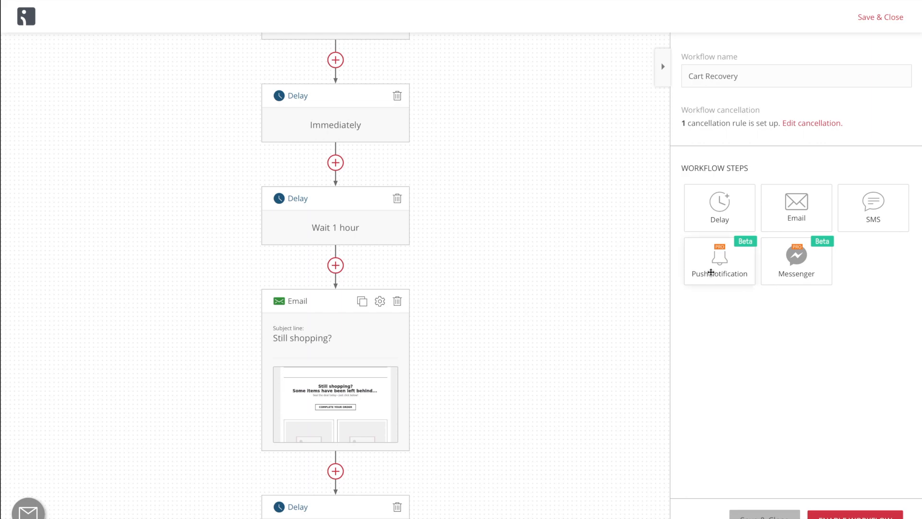
# Add an SMS step between the Immediately delay and the 1 hour delay, and look at its sender name and text settings.
pyautogui.moveTo(852, 198); pyautogui.dragTo(335, 163)
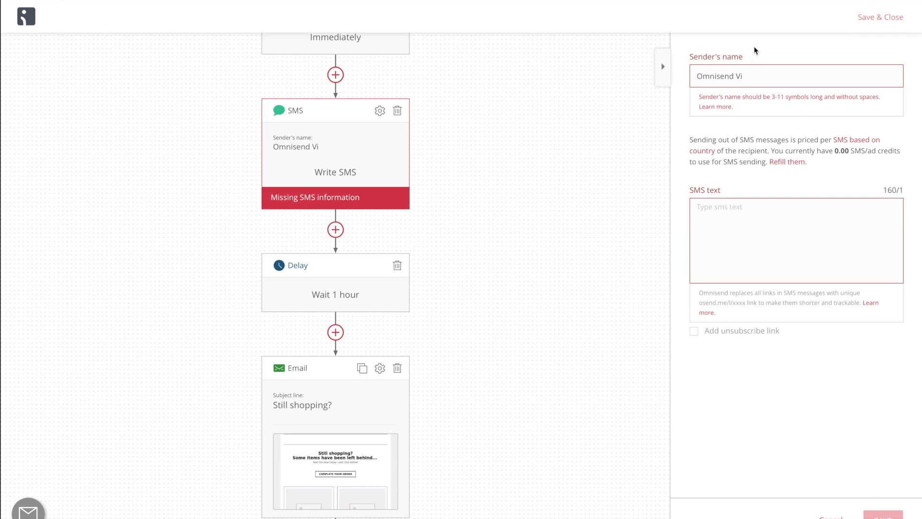
pyautogui.moveTo(747, 76); pyautogui.dragTo(693, 76)
pyautogui.click(744, 229)
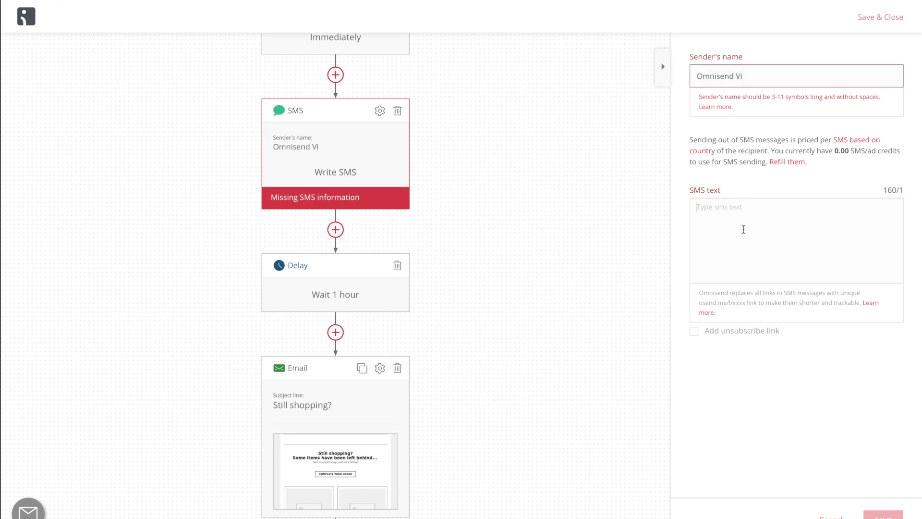
pyautogui.click(406, 187)
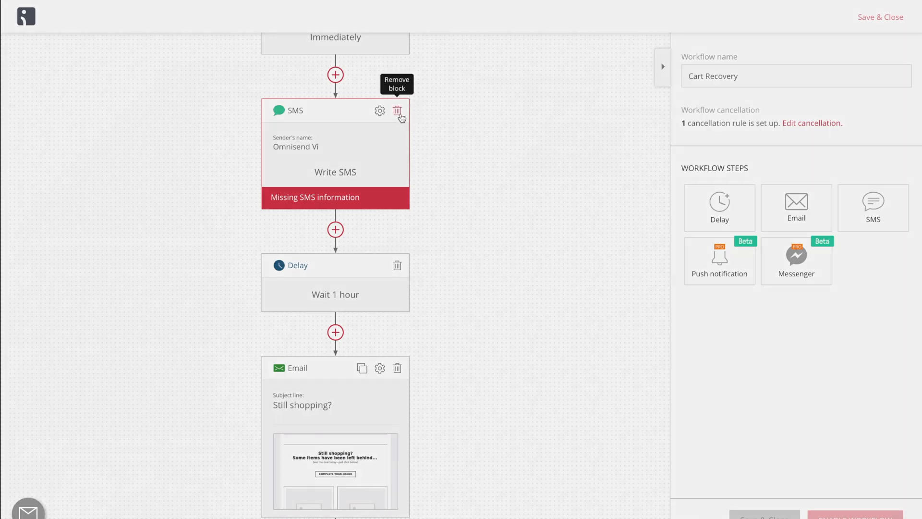
# Delete the SMS step and the Immediately delay from the workflow.
pyautogui.click(397, 110)
pyautogui.click(432, 96)
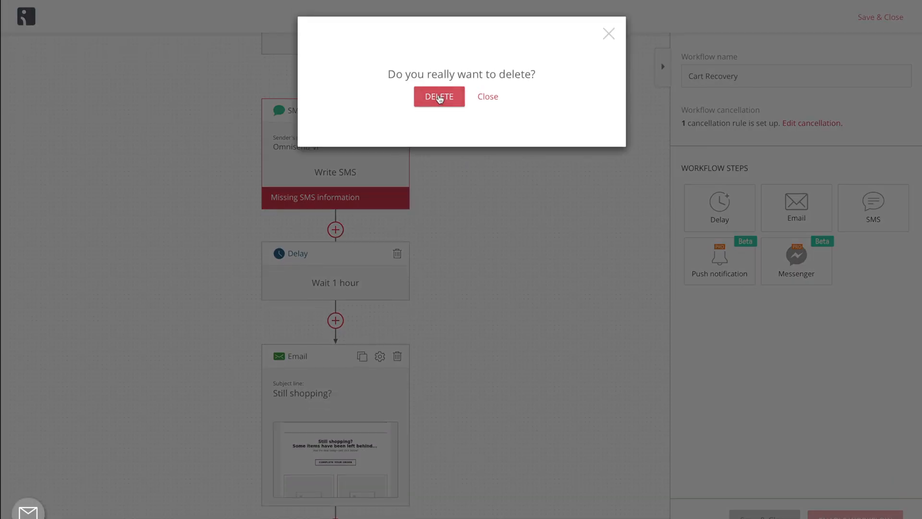
pyautogui.scroll(2, 451, 153)
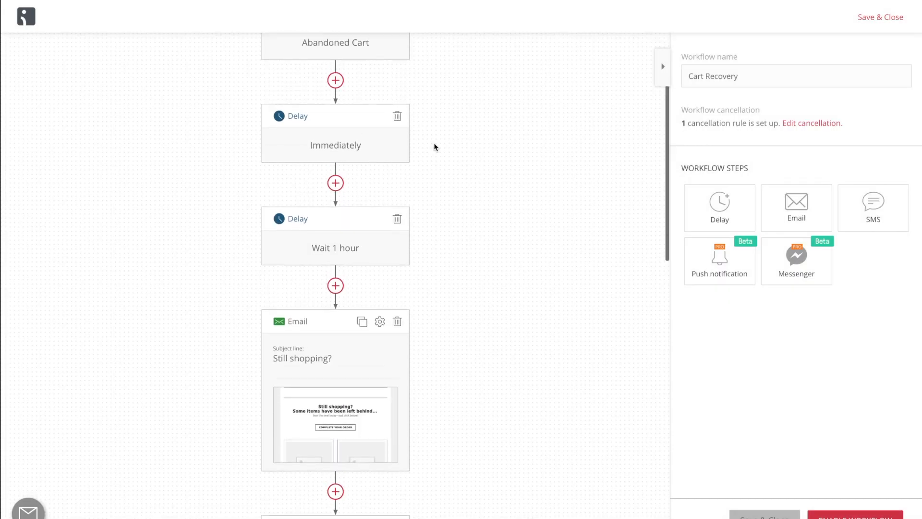
pyautogui.click(398, 116)
pyautogui.click(435, 104)
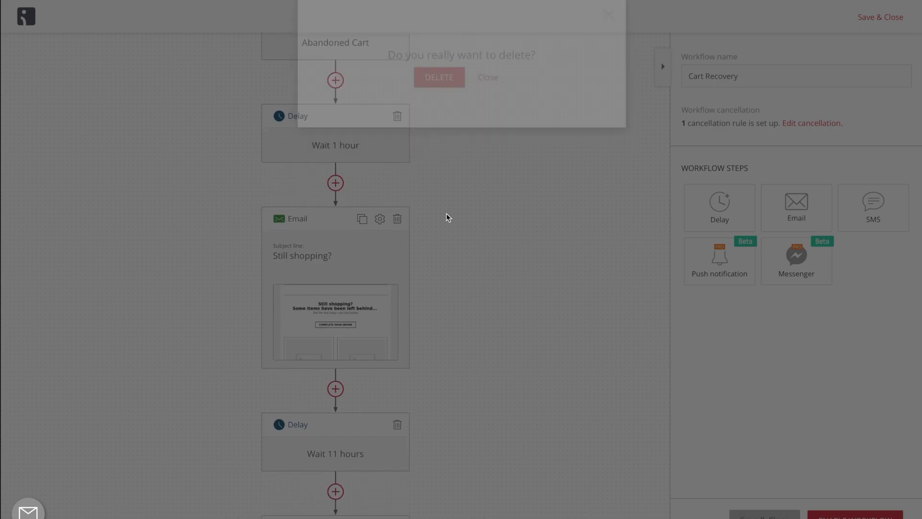
# Preview the "Still shopping?" email and close the preview.
pyautogui.moveTo(337, 295)
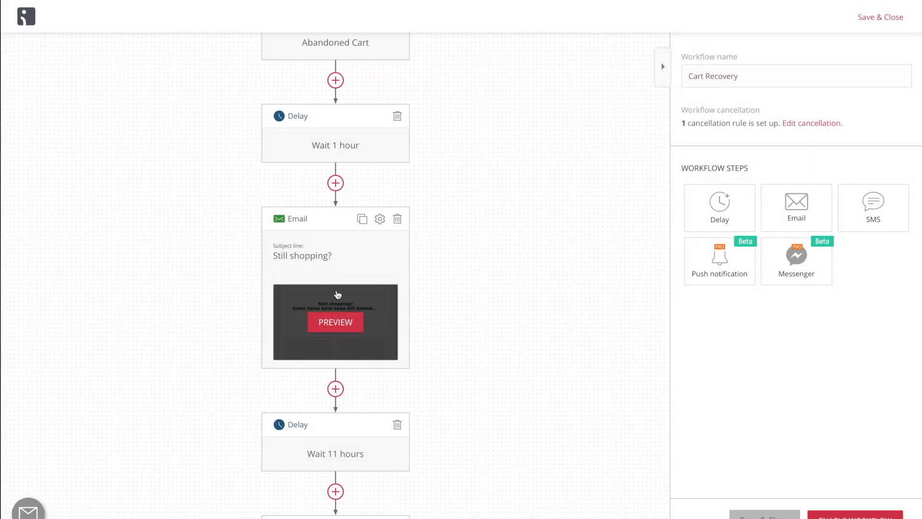
pyautogui.click(338, 323)
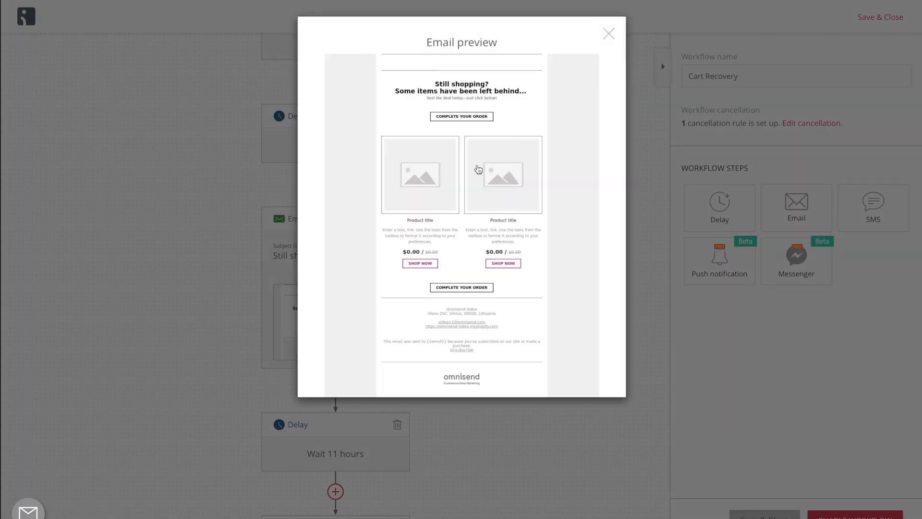
pyautogui.click(608, 35)
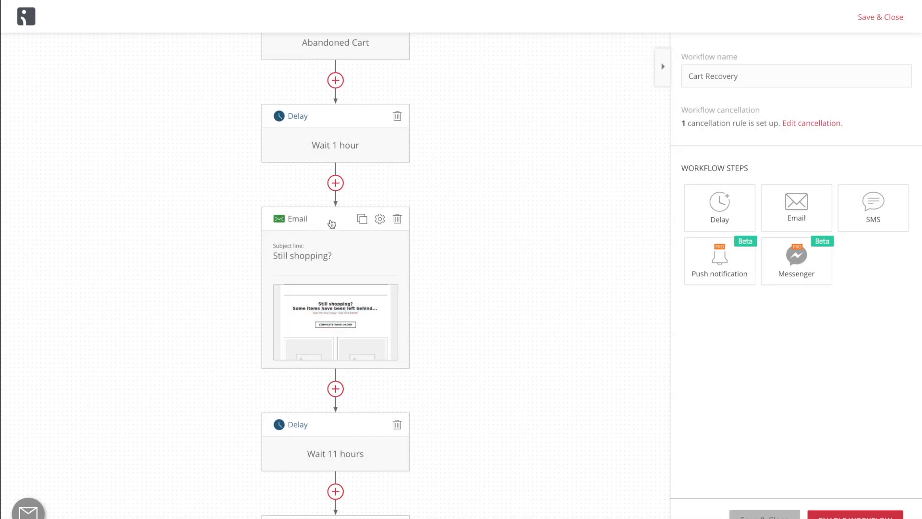
# Open the "Still shopping?" email's content for editing, review its layout, and save and return to the workflow.
pyautogui.click(346, 239)
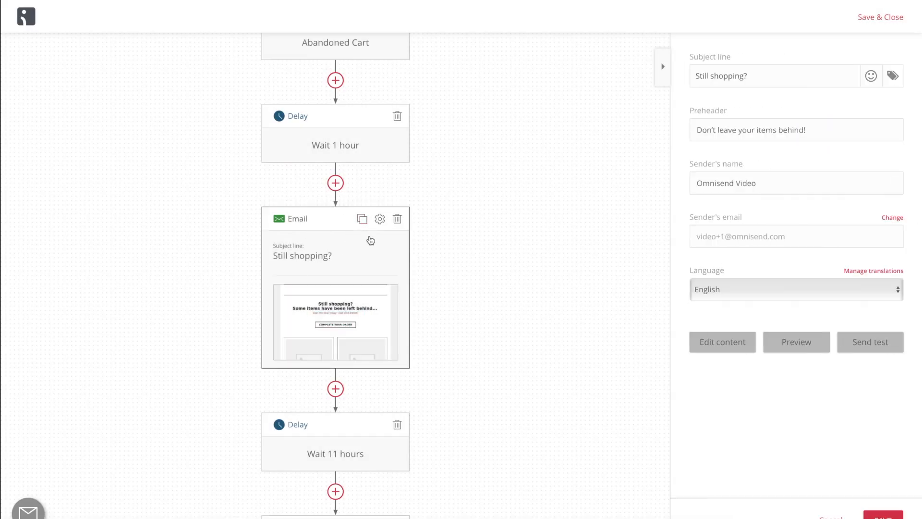
pyautogui.click(723, 350)
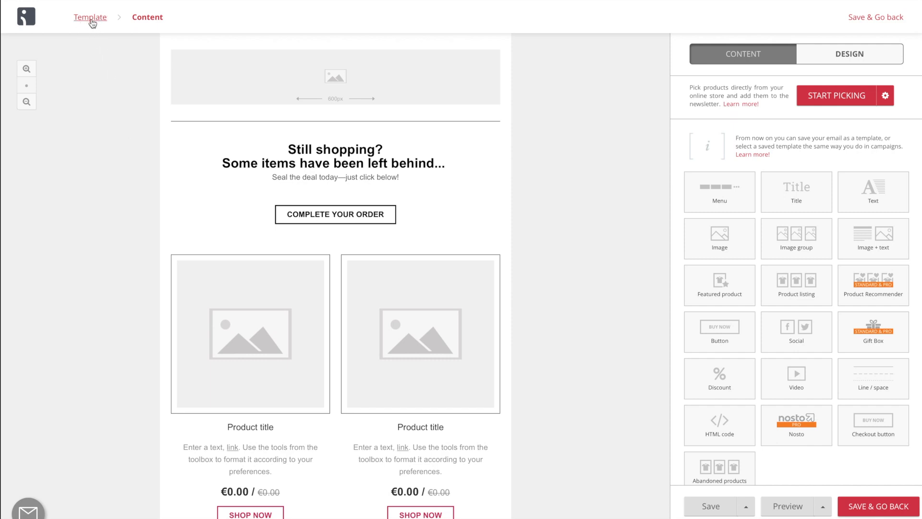
pyautogui.scroll(-3, 182, 230)
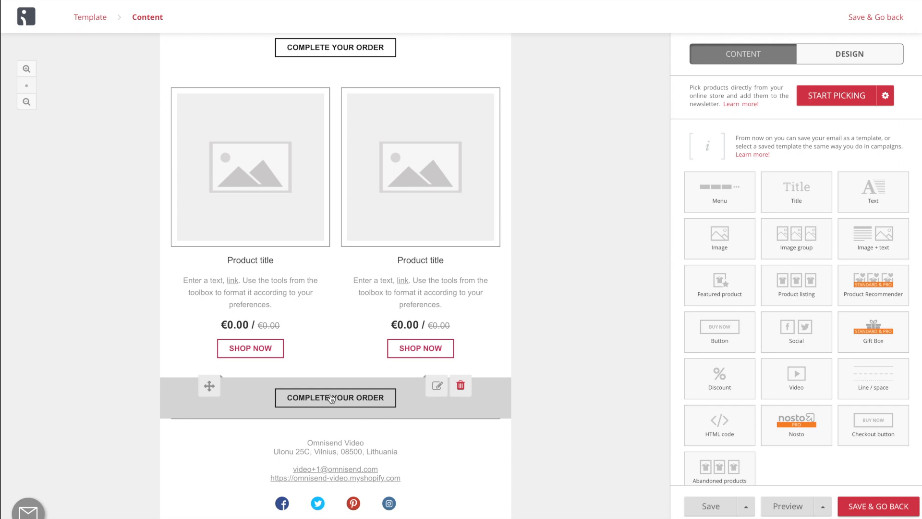
pyautogui.click(859, 507)
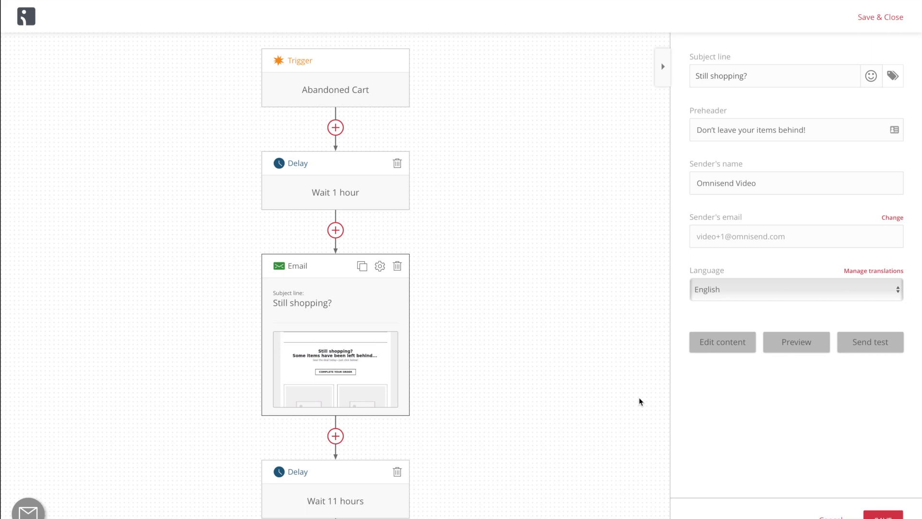
# Review the workflow's delays and emails through to the end, close the email settings and enable the Cart Recovery workflow.
pyautogui.scroll(-1, 569, 269)
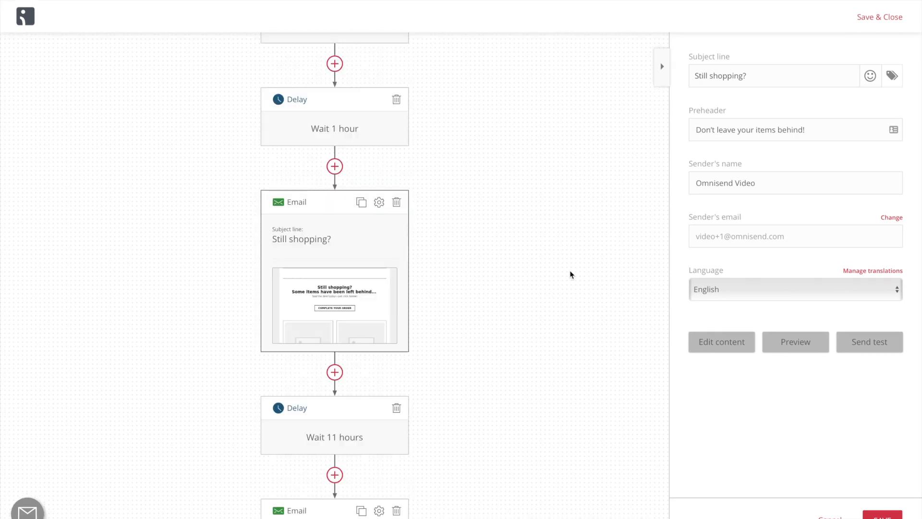
pyautogui.scroll(1, 570, 273)
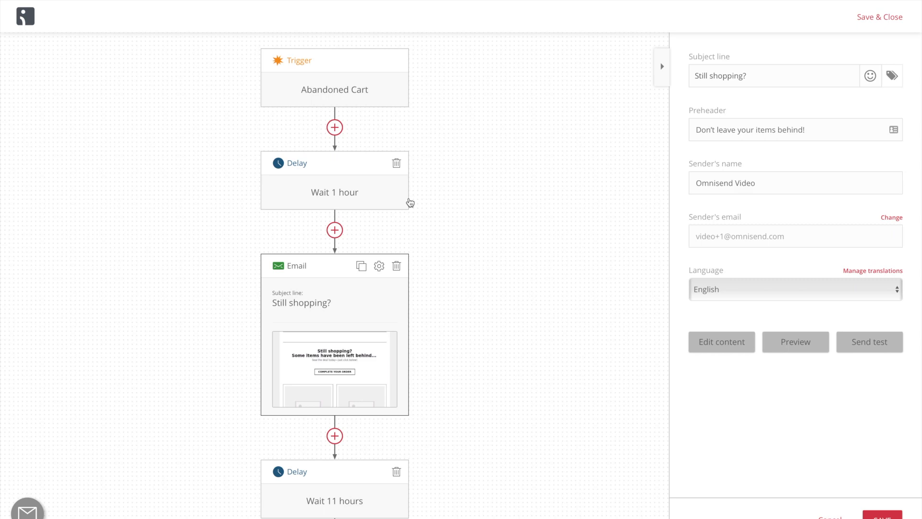
pyautogui.scroll(-10, 410, 202)
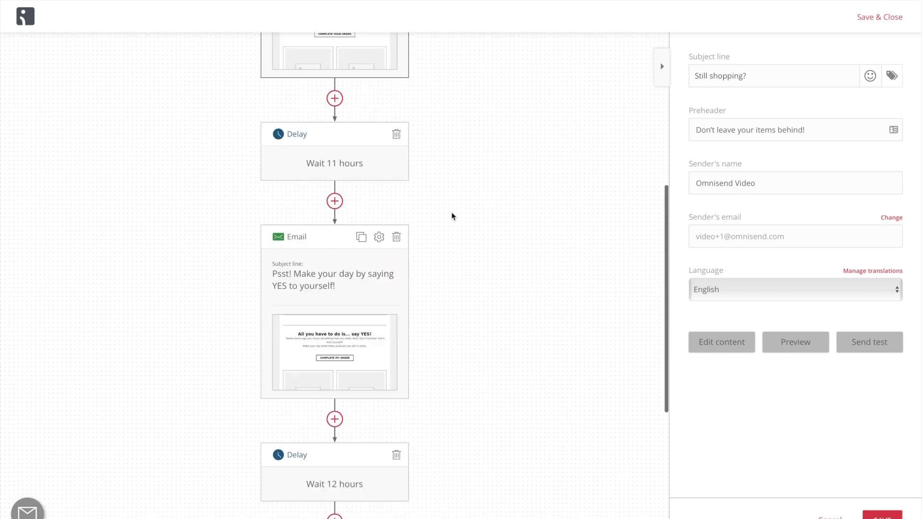
pyautogui.scroll(-2, 451, 213)
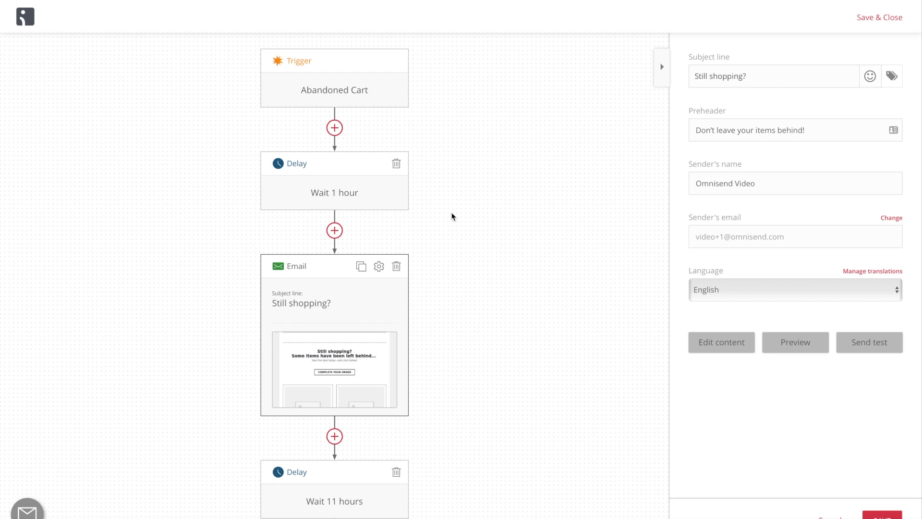
pyautogui.scroll(-10, 470, 268)
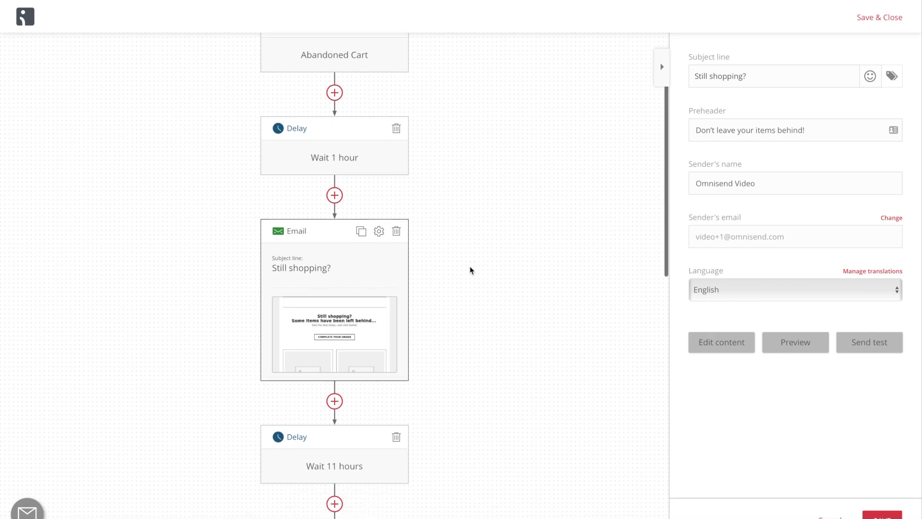
pyautogui.scroll(-2, 469, 266)
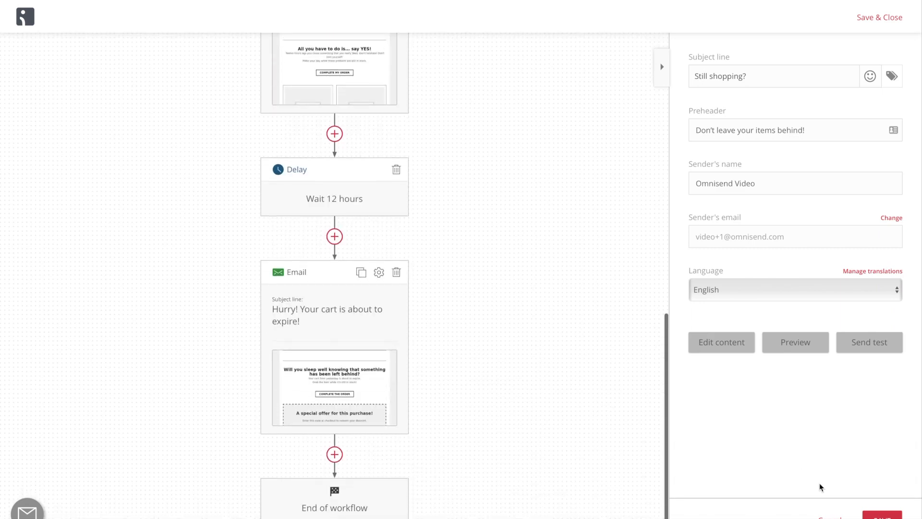
pyautogui.click(828, 516)
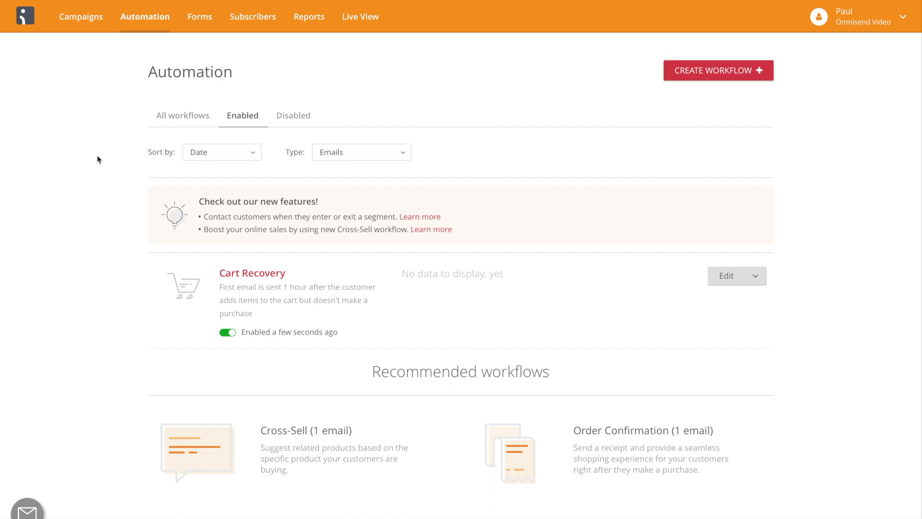
# Open the reports and examine the campaign, automation and form results.
pyautogui.click(304, 18)
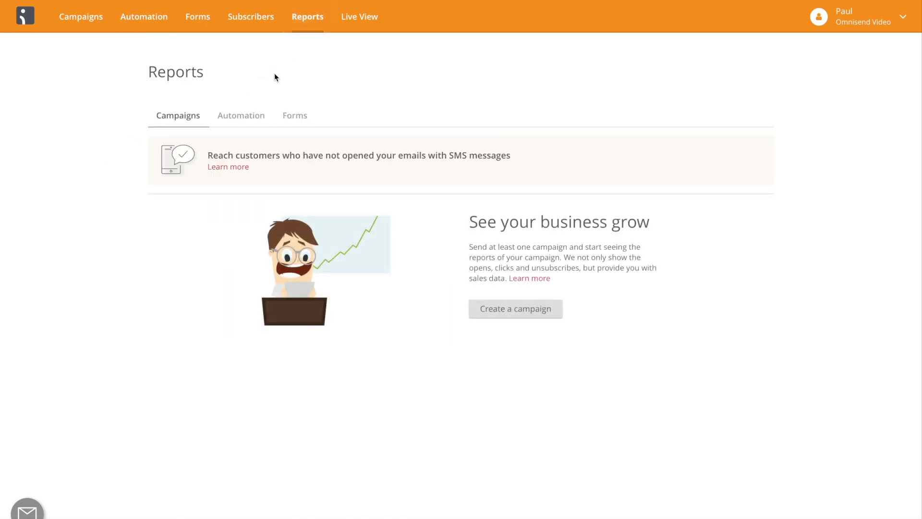
pyautogui.click(235, 120)
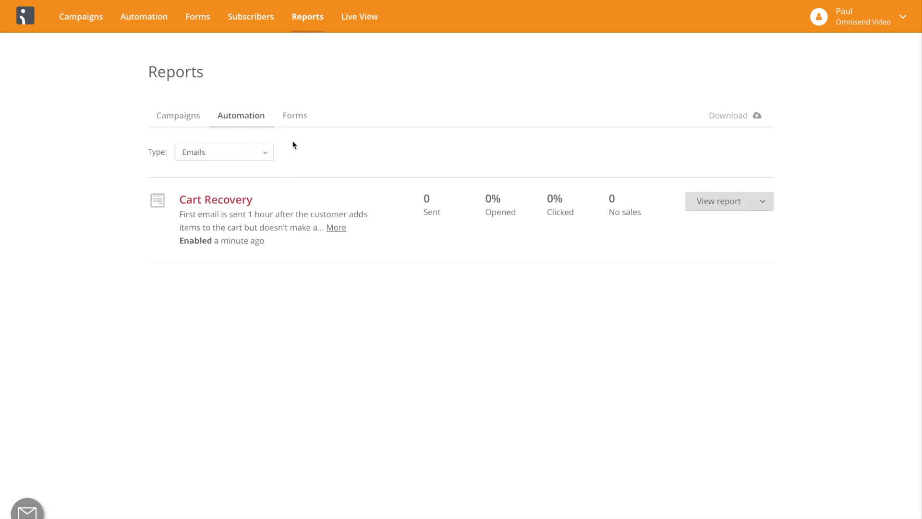
pyautogui.click(294, 119)
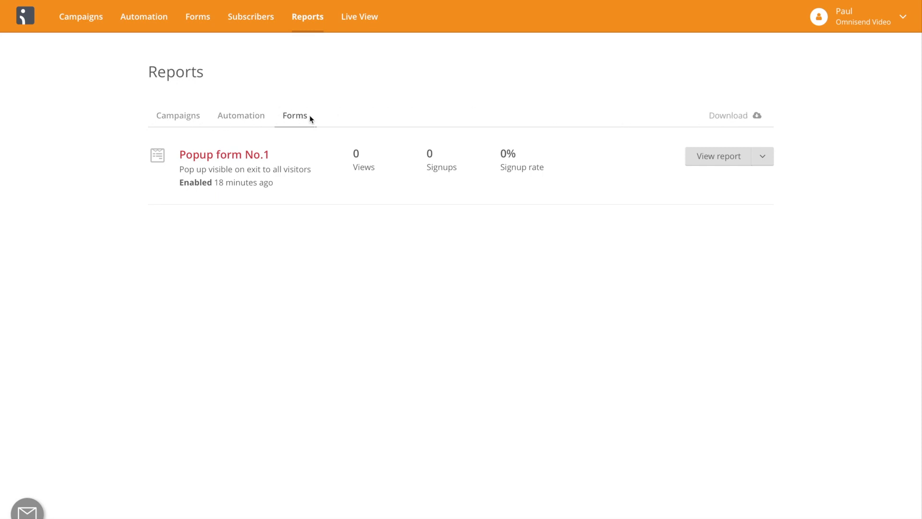
pyautogui.click(238, 122)
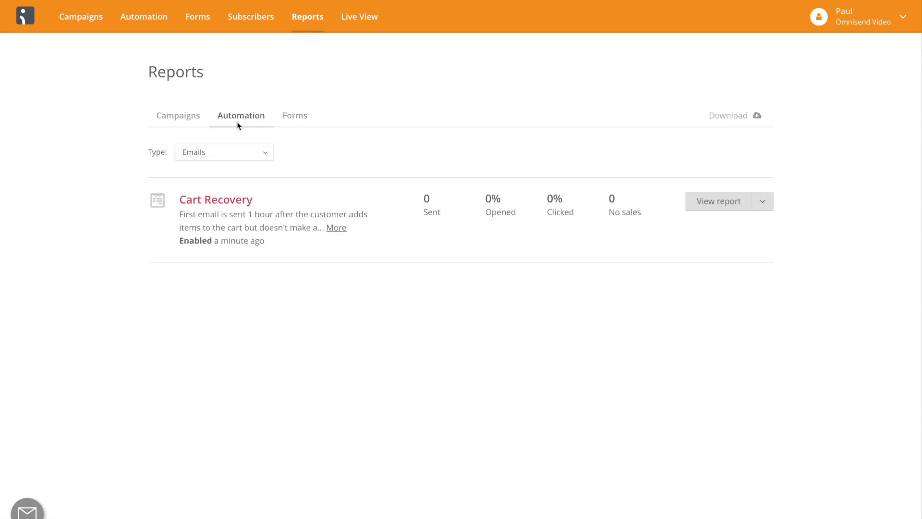
# Open the Cart Recovery automation report and examine its workflow overview and the email, SMS, Facebook Messenger and push notification sections.
pyautogui.click(225, 201)
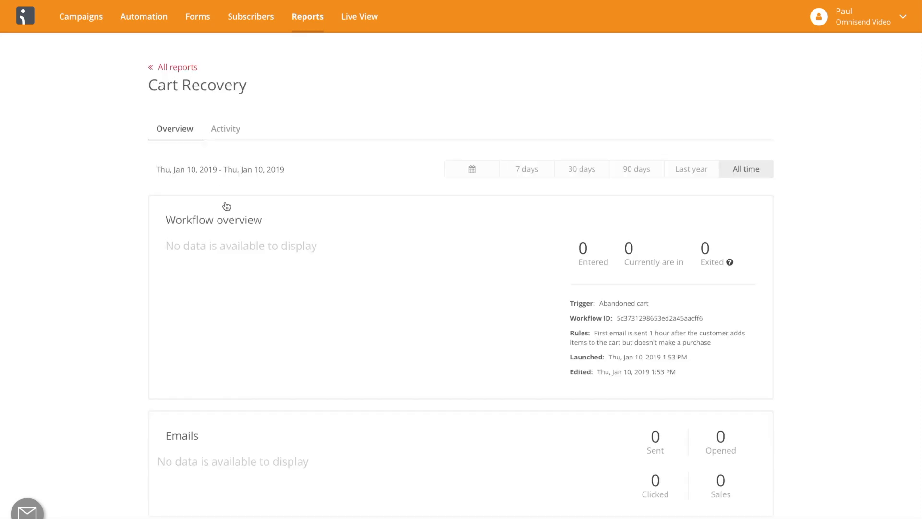
pyautogui.scroll(-4, 334, 205)
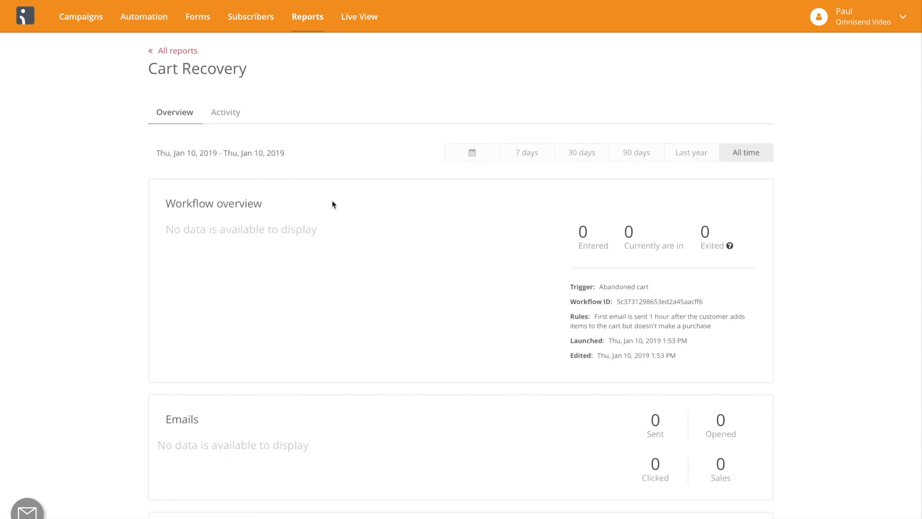
pyautogui.scroll(-3, 332, 203)
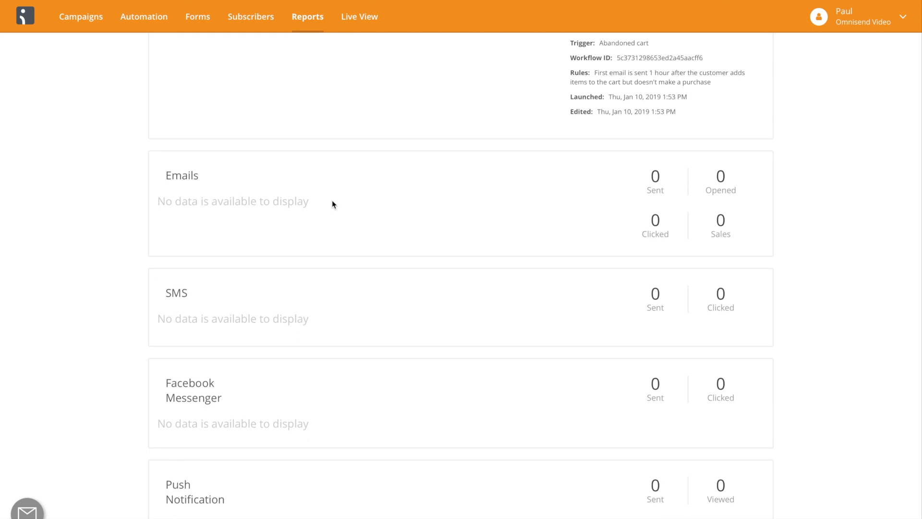
pyautogui.scroll(7, 332, 203)
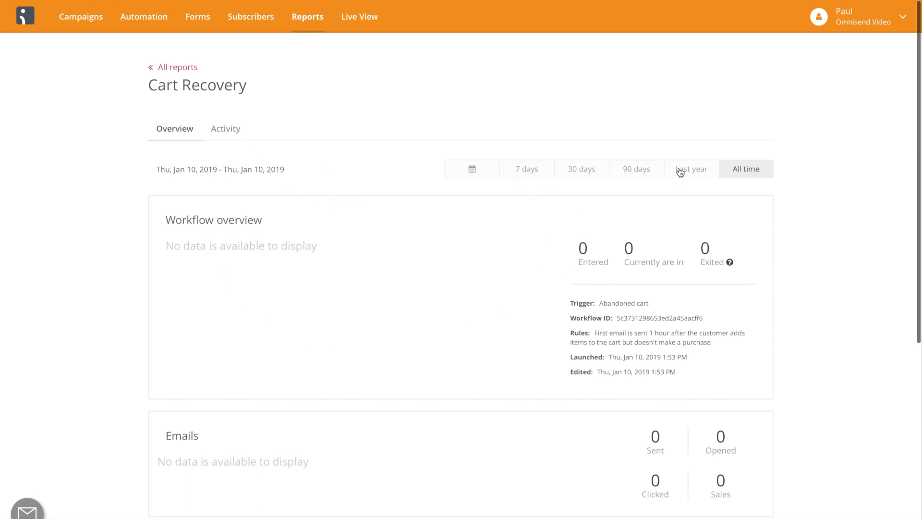
# Examine the Cart Recovery report's activity and its available activity type filters, and return to the list of all reports.
pyautogui.click(223, 130)
pyautogui.click(220, 162)
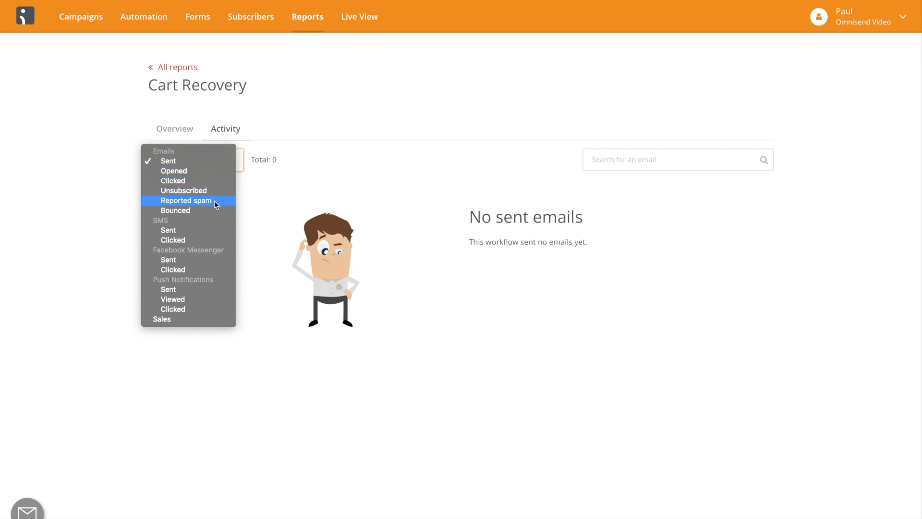
pyautogui.click(269, 174)
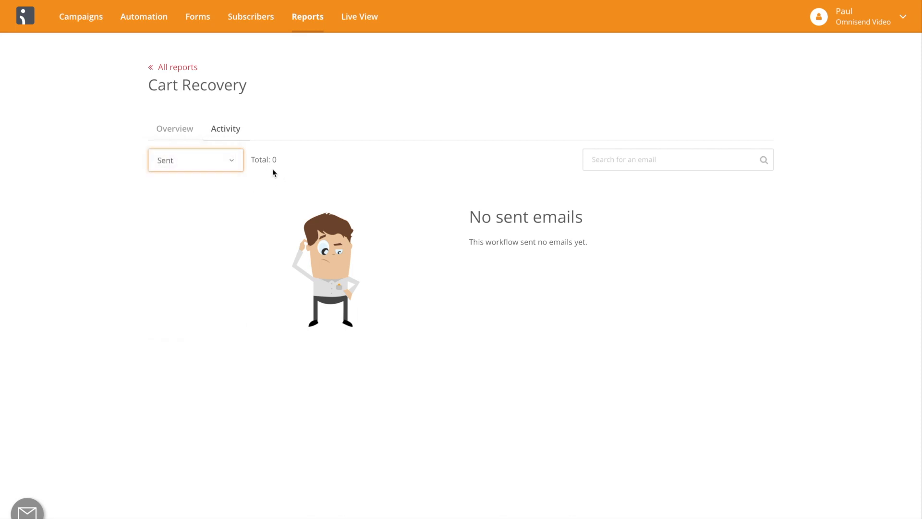
pyautogui.click(192, 69)
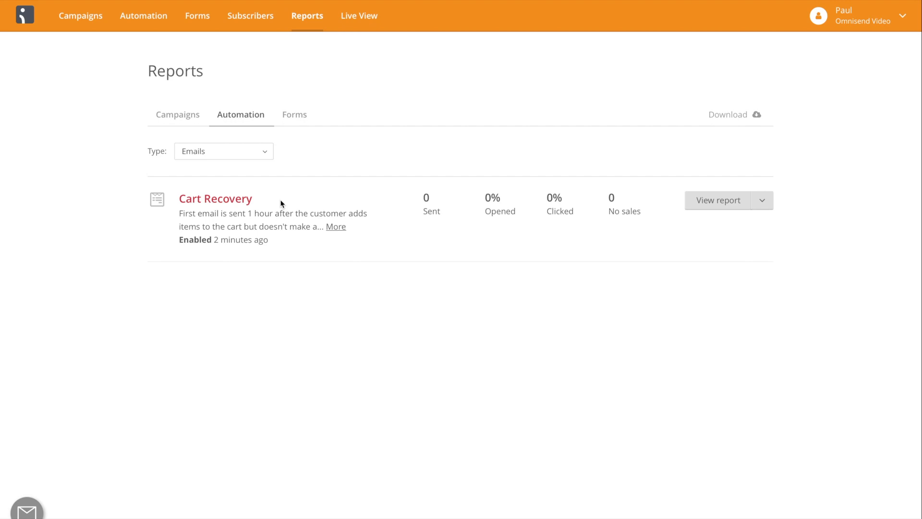
# Open the Live View and examine its event, visitor and date range filters without changing them.
pyautogui.click(372, 25)
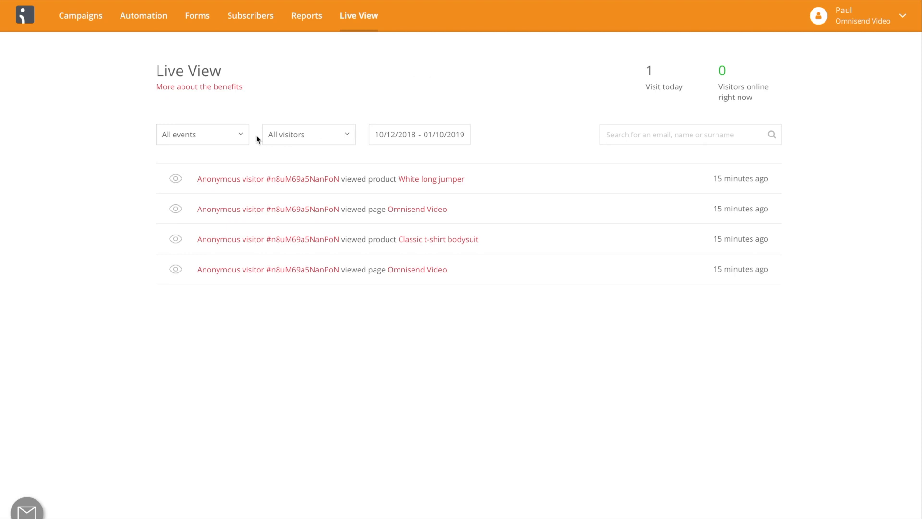
pyautogui.click(235, 138)
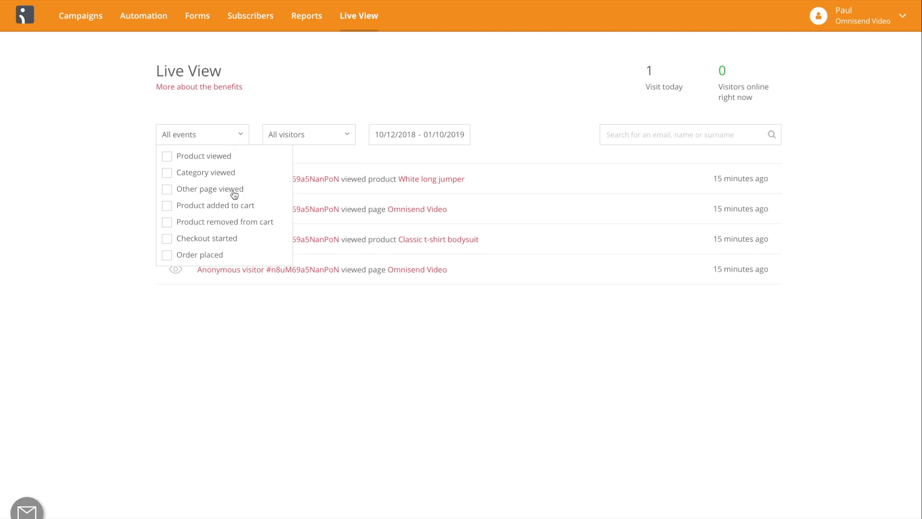
pyautogui.click(283, 111)
pyautogui.click(310, 133)
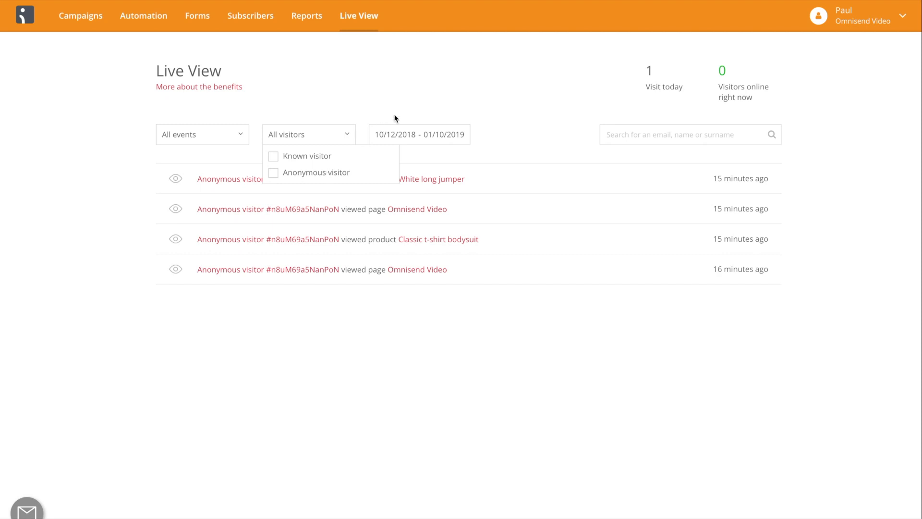
pyautogui.click(419, 102)
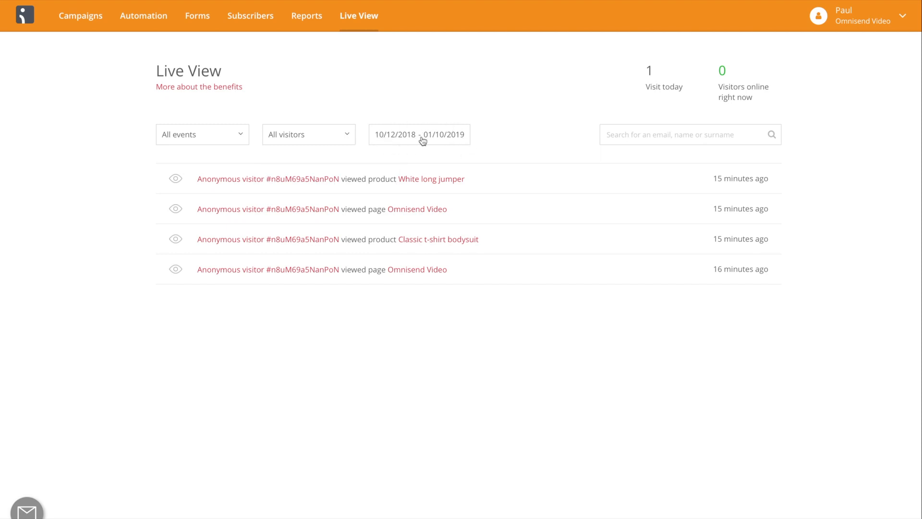
pyautogui.click(653, 98)
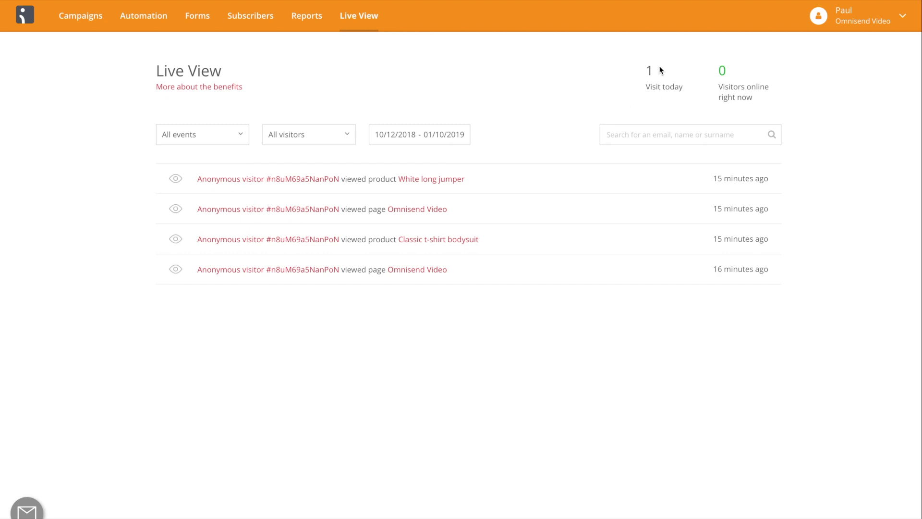
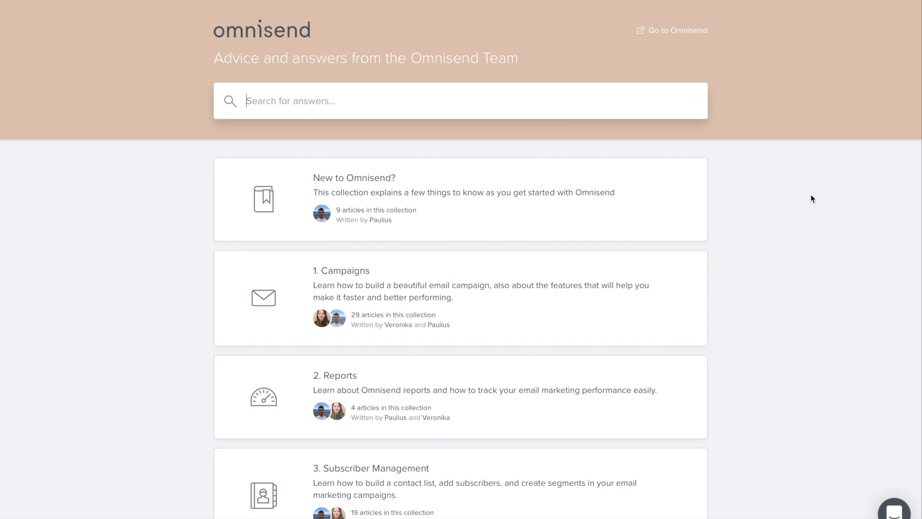
# Examine the help center's article collections, and open and close the support chat from the Live View.
pyautogui.scroll(-3, 811, 197)
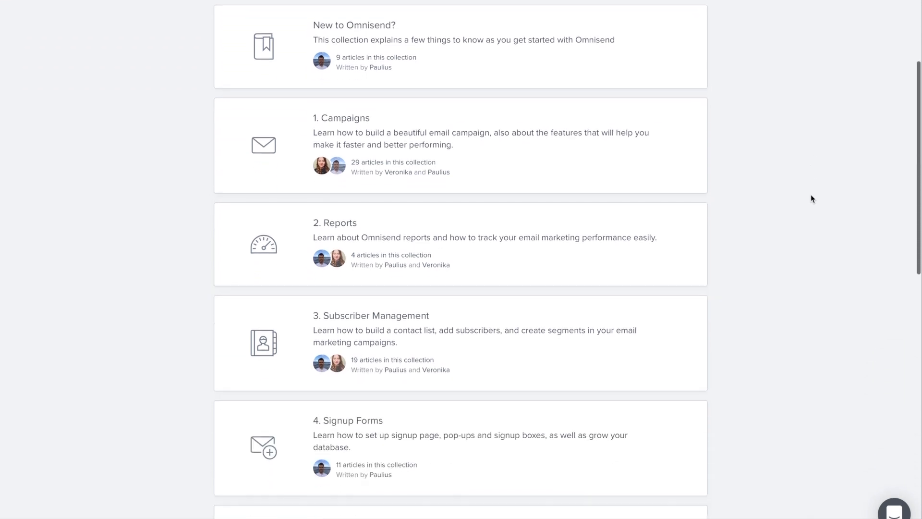
pyautogui.scroll(-2, 811, 198)
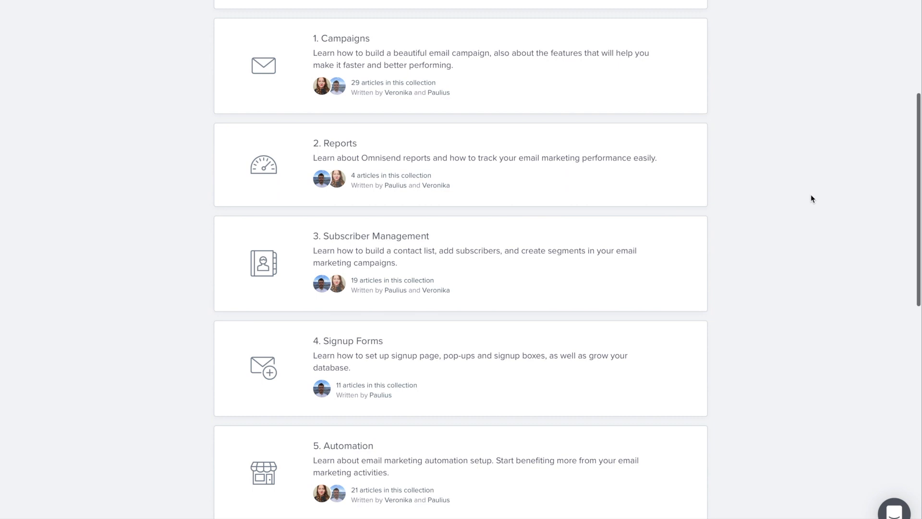
pyautogui.scroll(3, 810, 199)
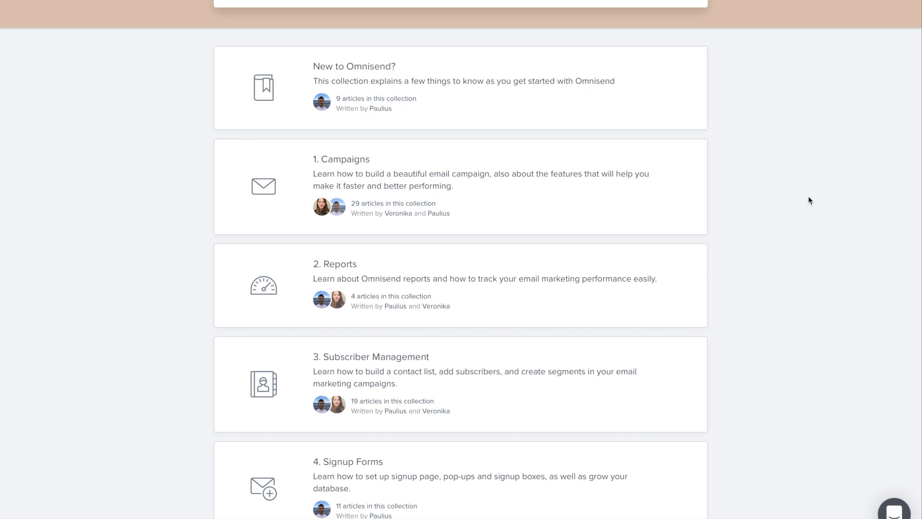
pyautogui.scroll(-3, 808, 196)
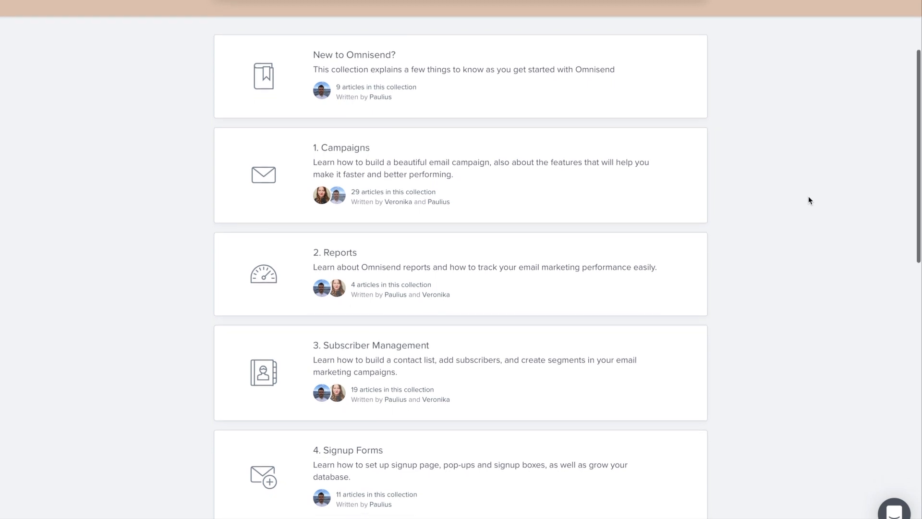
pyautogui.scroll(-6, 808, 201)
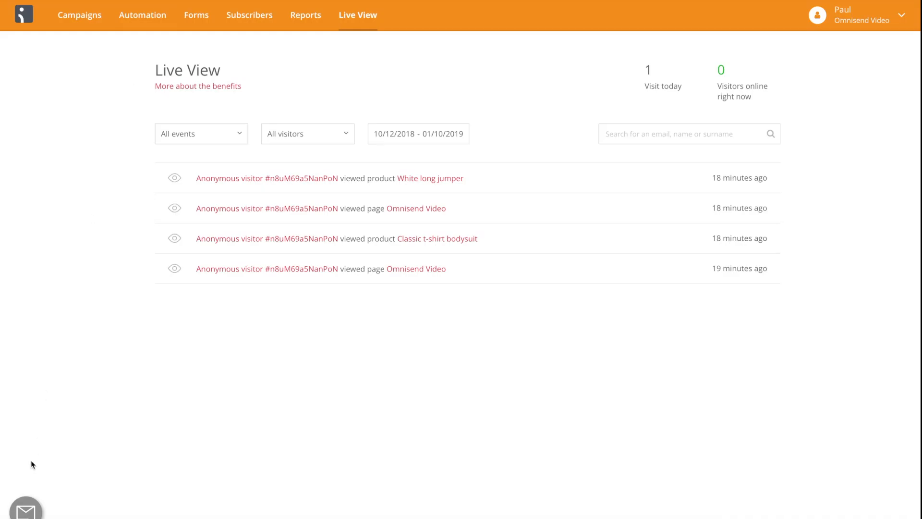
pyautogui.click(26, 509)
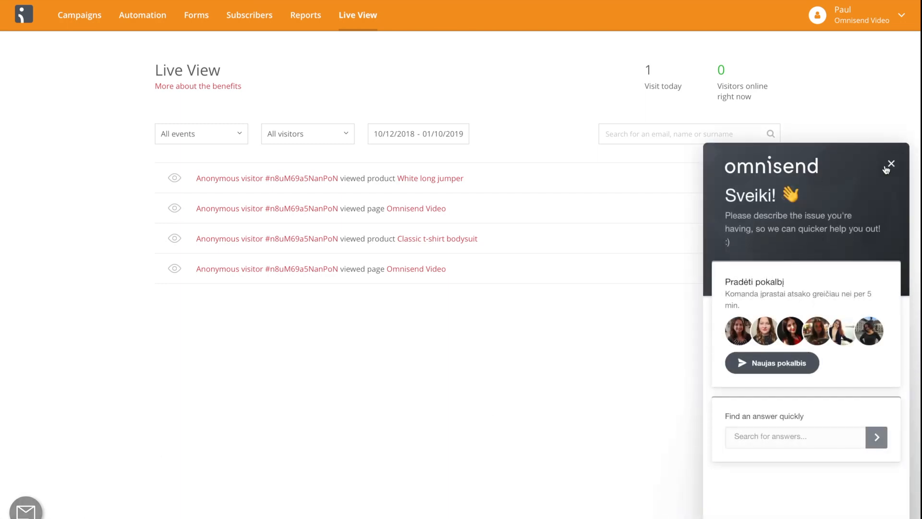
pyautogui.click(890, 165)
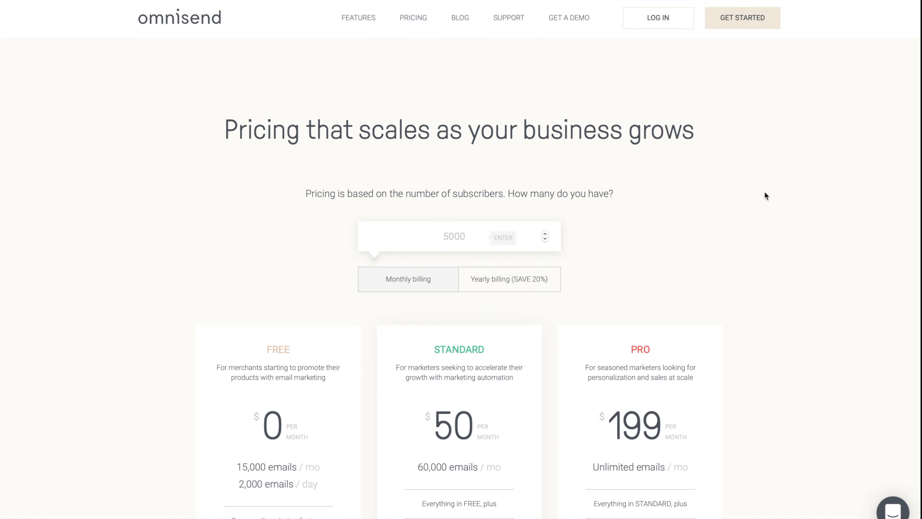
# Examine the prices, email limits and included features of the Free, Standard and Pro plans on the Omnisend pricing page.
pyautogui.scroll(-3, 773, 226)
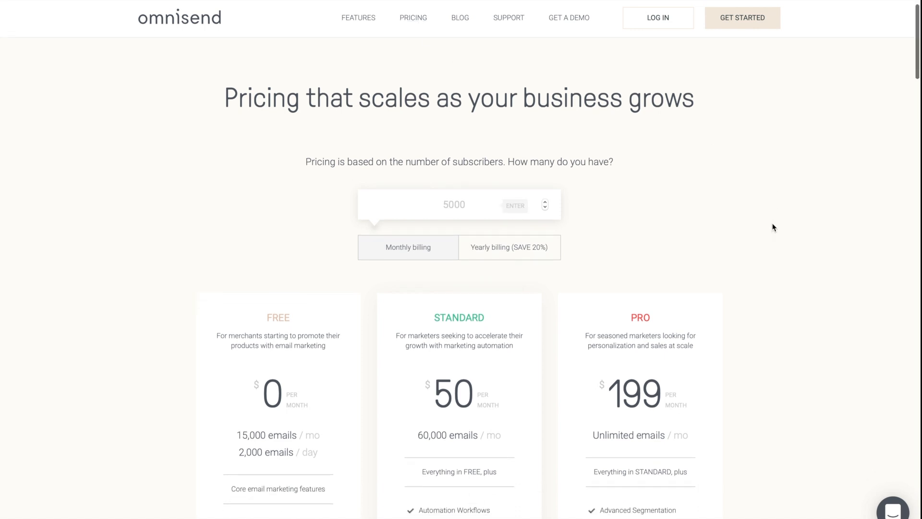
pyautogui.scroll(-2, 773, 227)
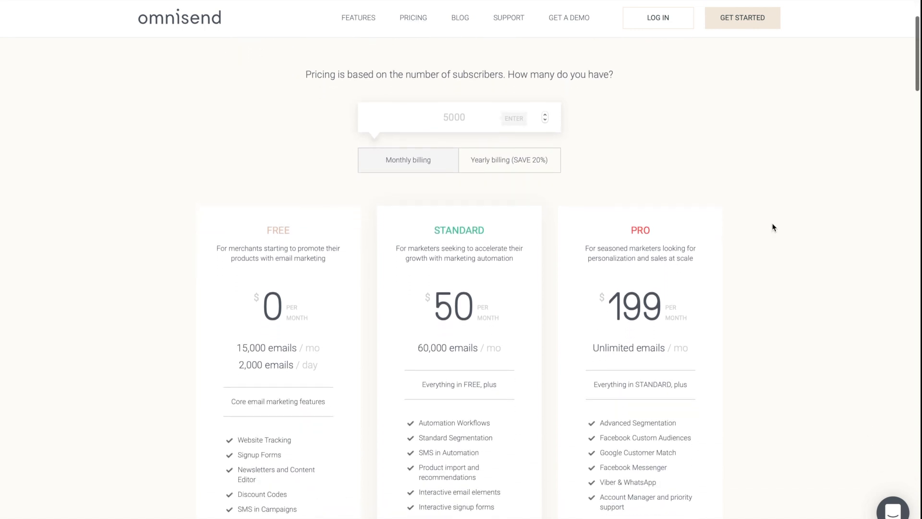
pyautogui.scroll(-1, 773, 226)
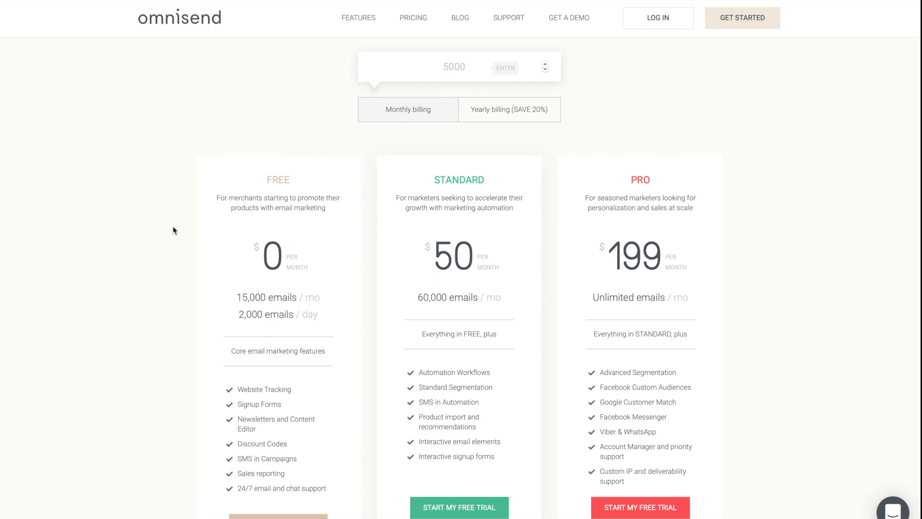
pyautogui.scroll(-1, 174, 272)
pyautogui.scroll(-1, 174, 271)
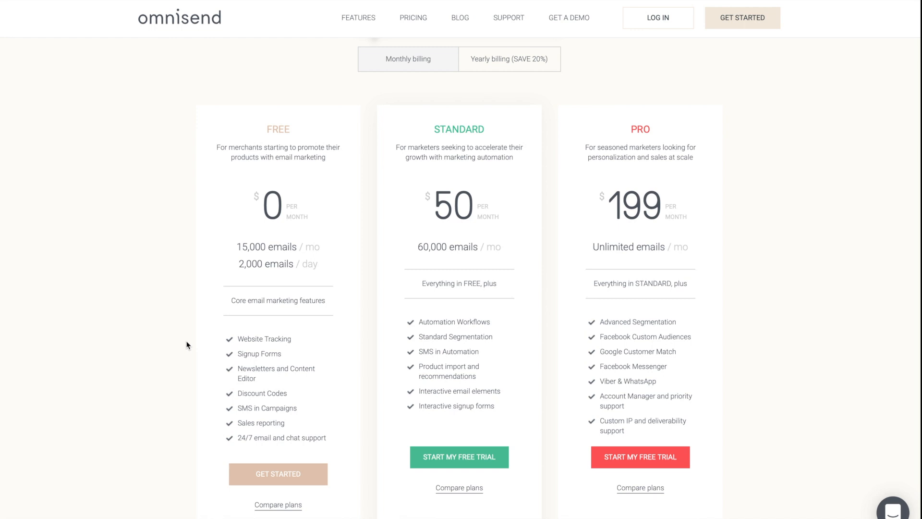
pyautogui.scroll(1, 187, 344)
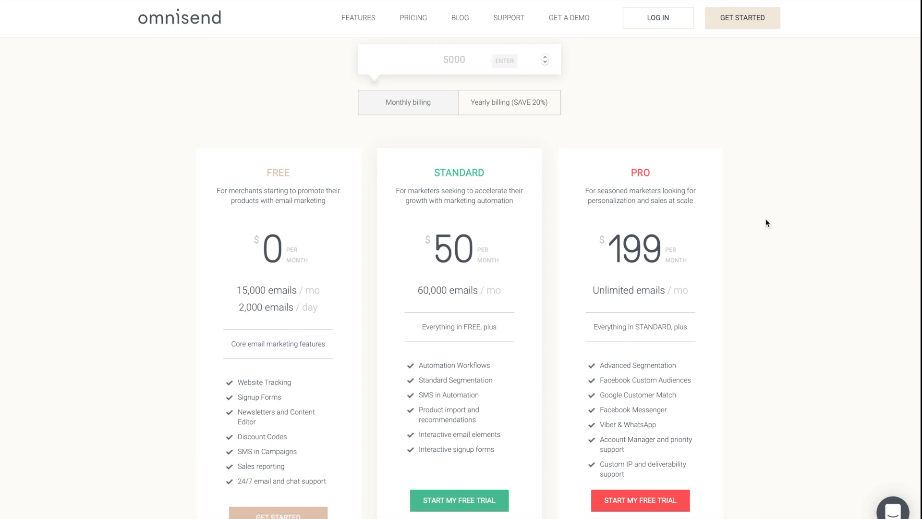
# Check the monthly billing plan prices for 400 subscribers.
pyautogui.scroll(2, 766, 221)
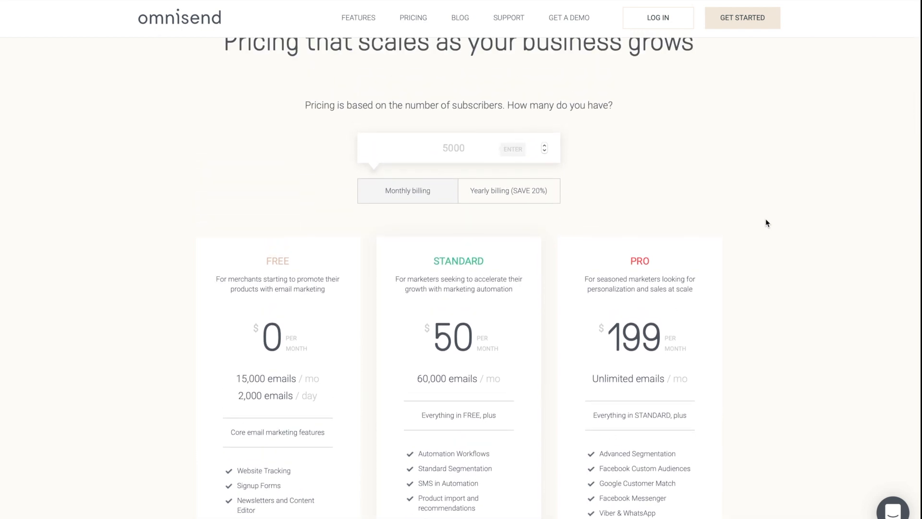
pyautogui.scroll(1, 766, 222)
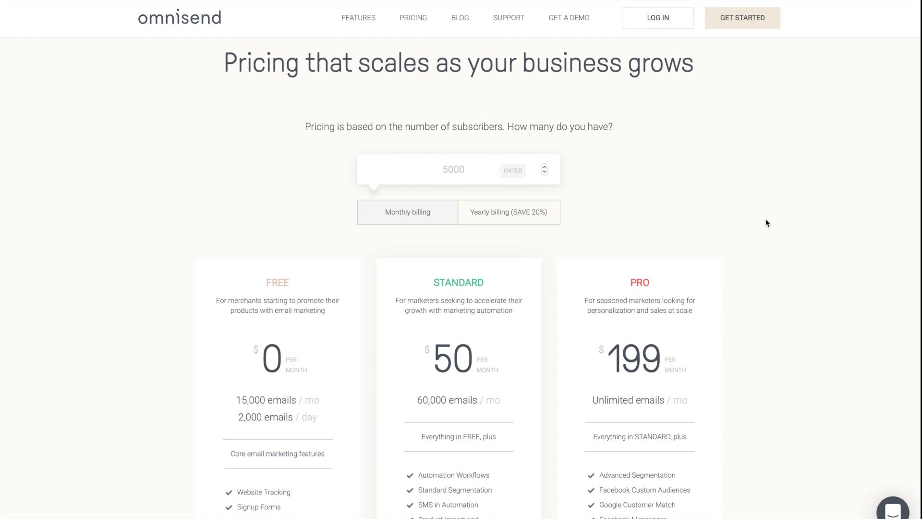
pyautogui.click(463, 167)
pyautogui.write('0')
pyautogui.press('BackSpace')
pyautogui.press('BackSpace')
pyautogui.press('BackSpace')
pyautogui.press('BackSpace')
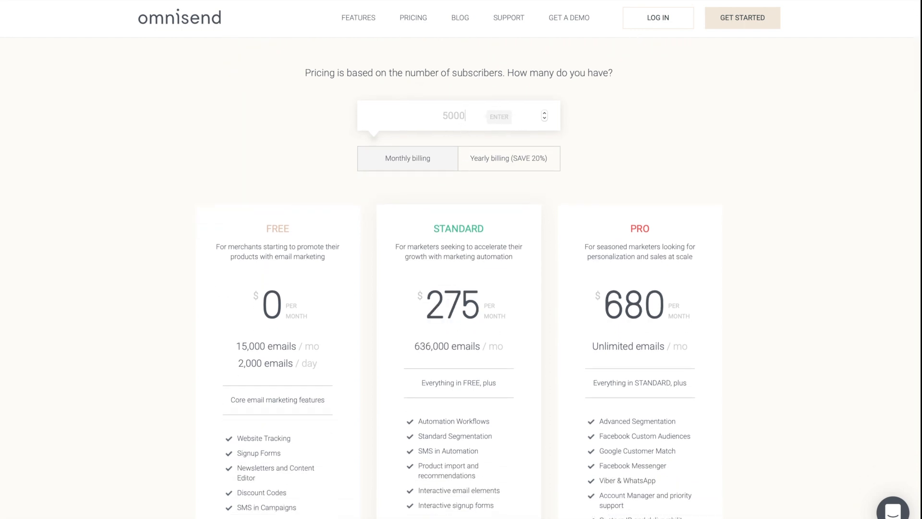
pyautogui.press('BackSpace')
pyautogui.write('400')
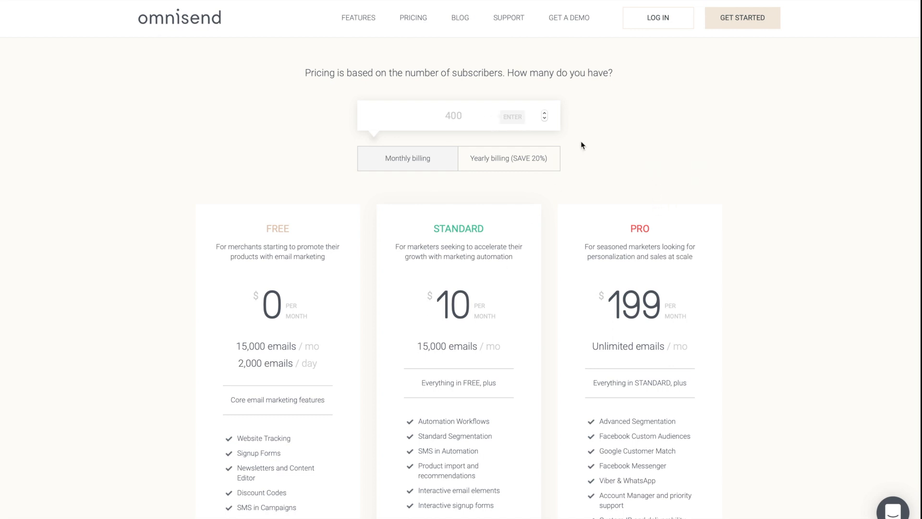
# Set the number of subscribers to 50000 and switch the plan prices to yearly billing.
pyautogui.click(468, 117)
pyautogui.write('50000')
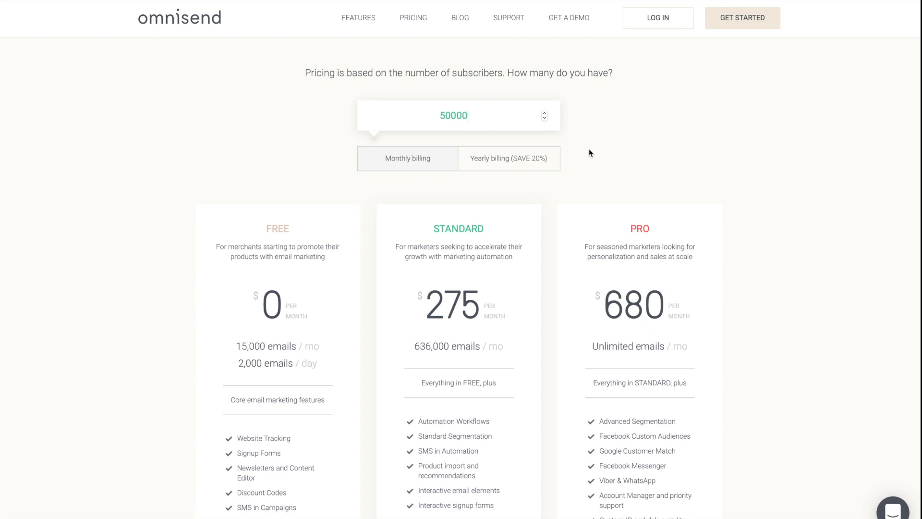
pyautogui.click(531, 161)
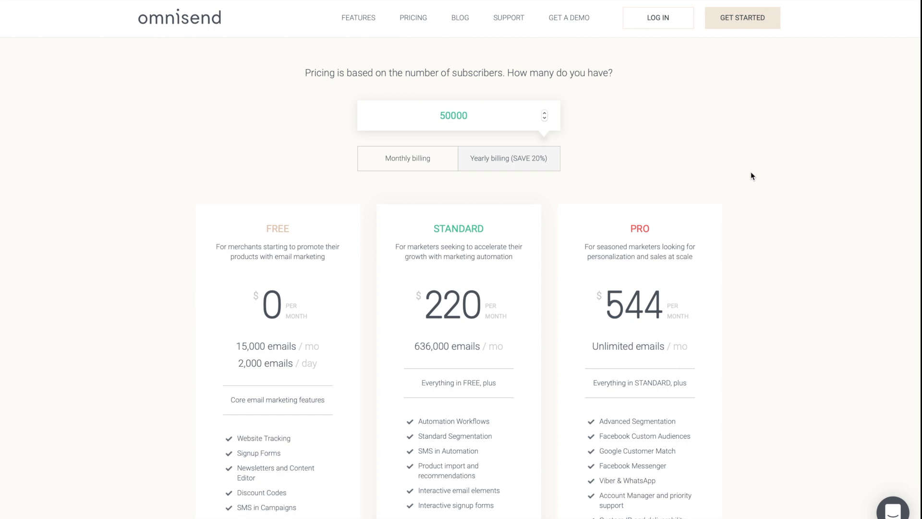
# Examine the First segment's list and shopping behavior rules alongside the plans' segmentation features on the pricing page.
pyautogui.scroll(-3, 751, 175)
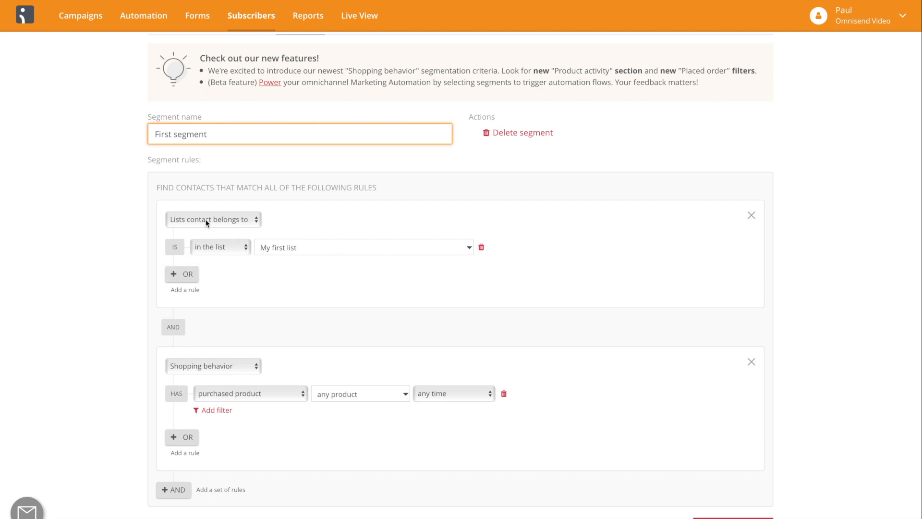
pyautogui.scroll(-1, 371, 291)
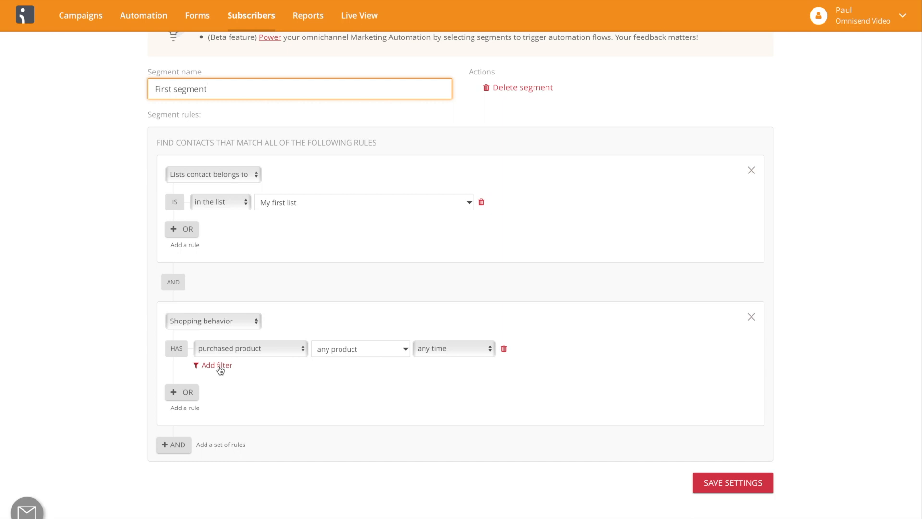
pyautogui.click(827, 1)
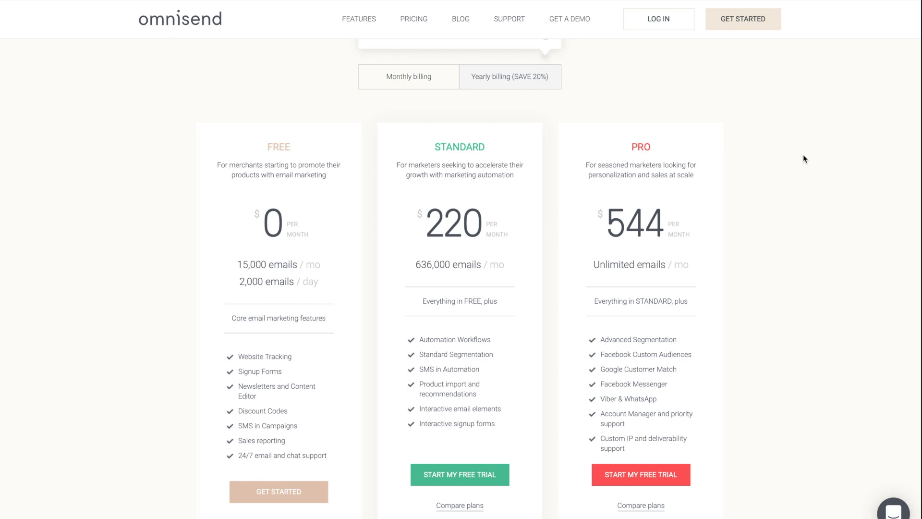
pyautogui.click(123, 2)
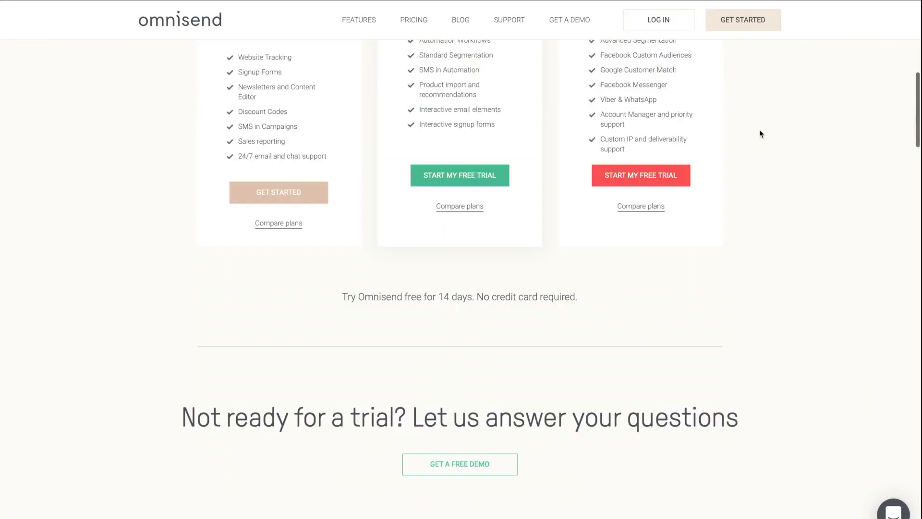
# Examine the channels in the plan and feature comparison table, and return to the plan prices.
pyautogui.scroll(-15, 759, 128)
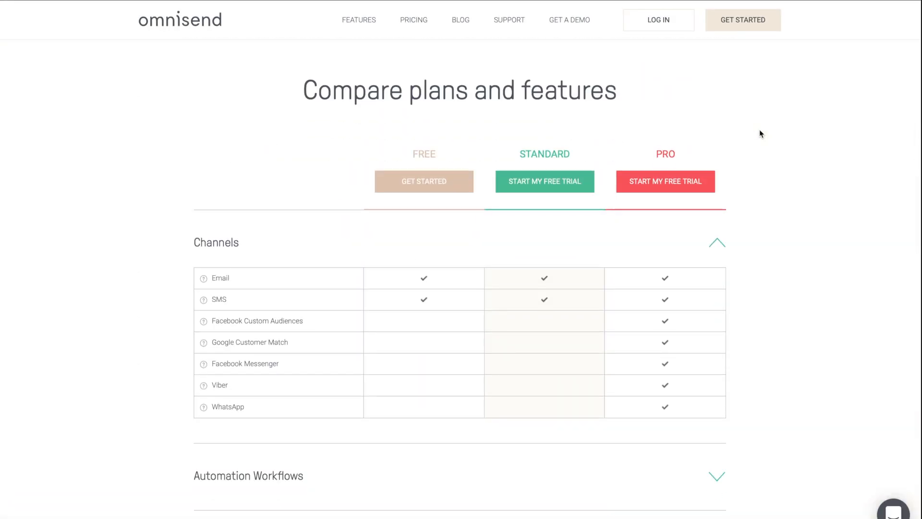
pyautogui.scroll(15, 759, 129)
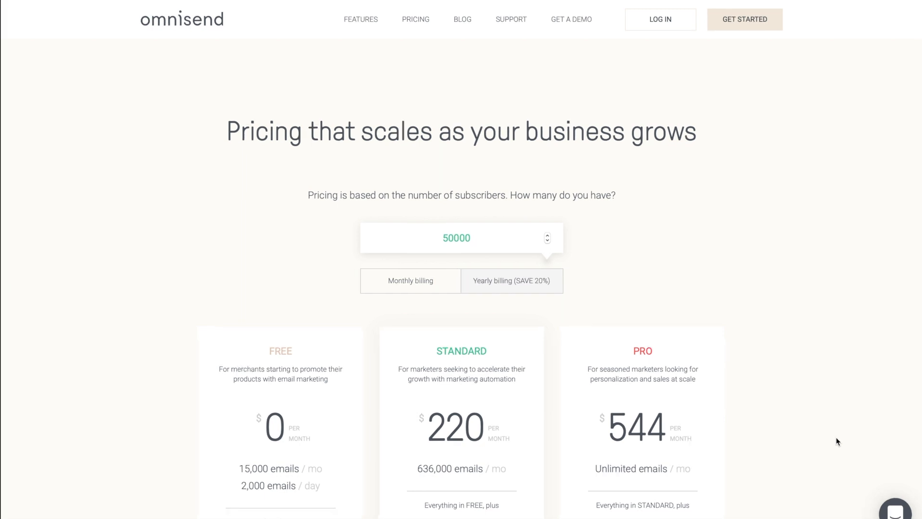
pyautogui.scroll(-3, 836, 440)
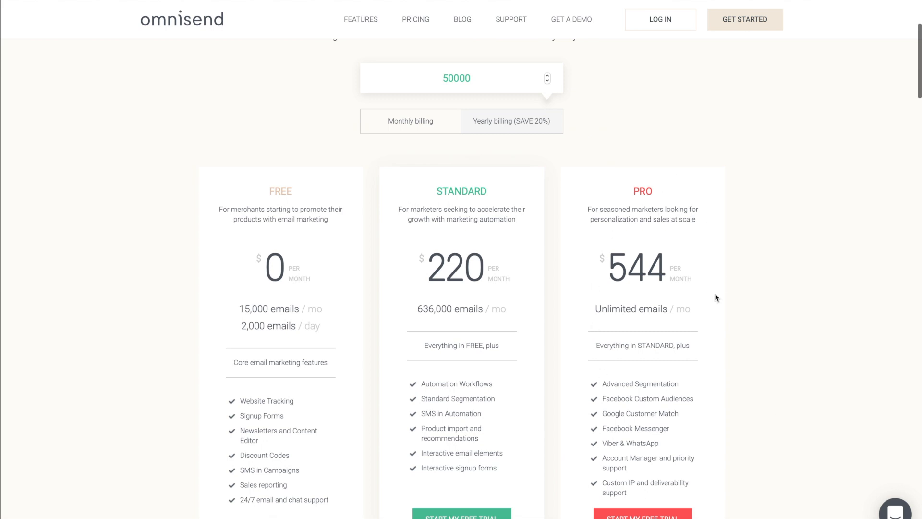